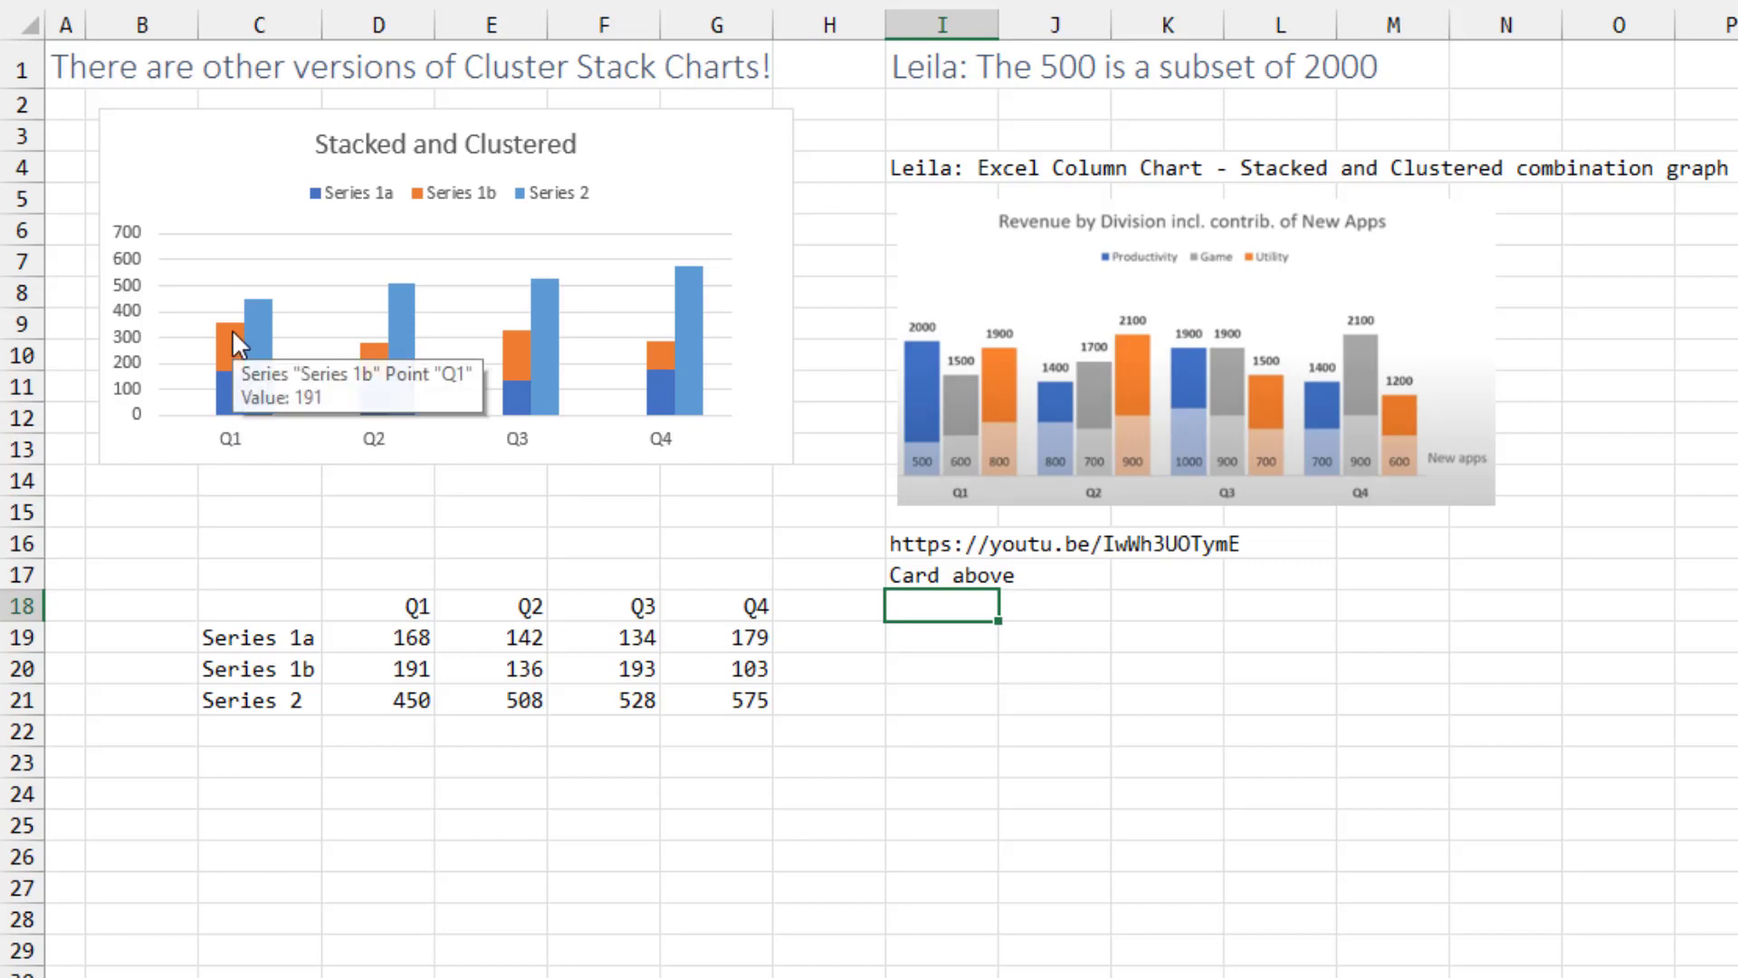
# Switch to the 'Easier Steps' sheet comparing the quarterly and 12-month step methods
pyautogui.moveTo(257, 332)
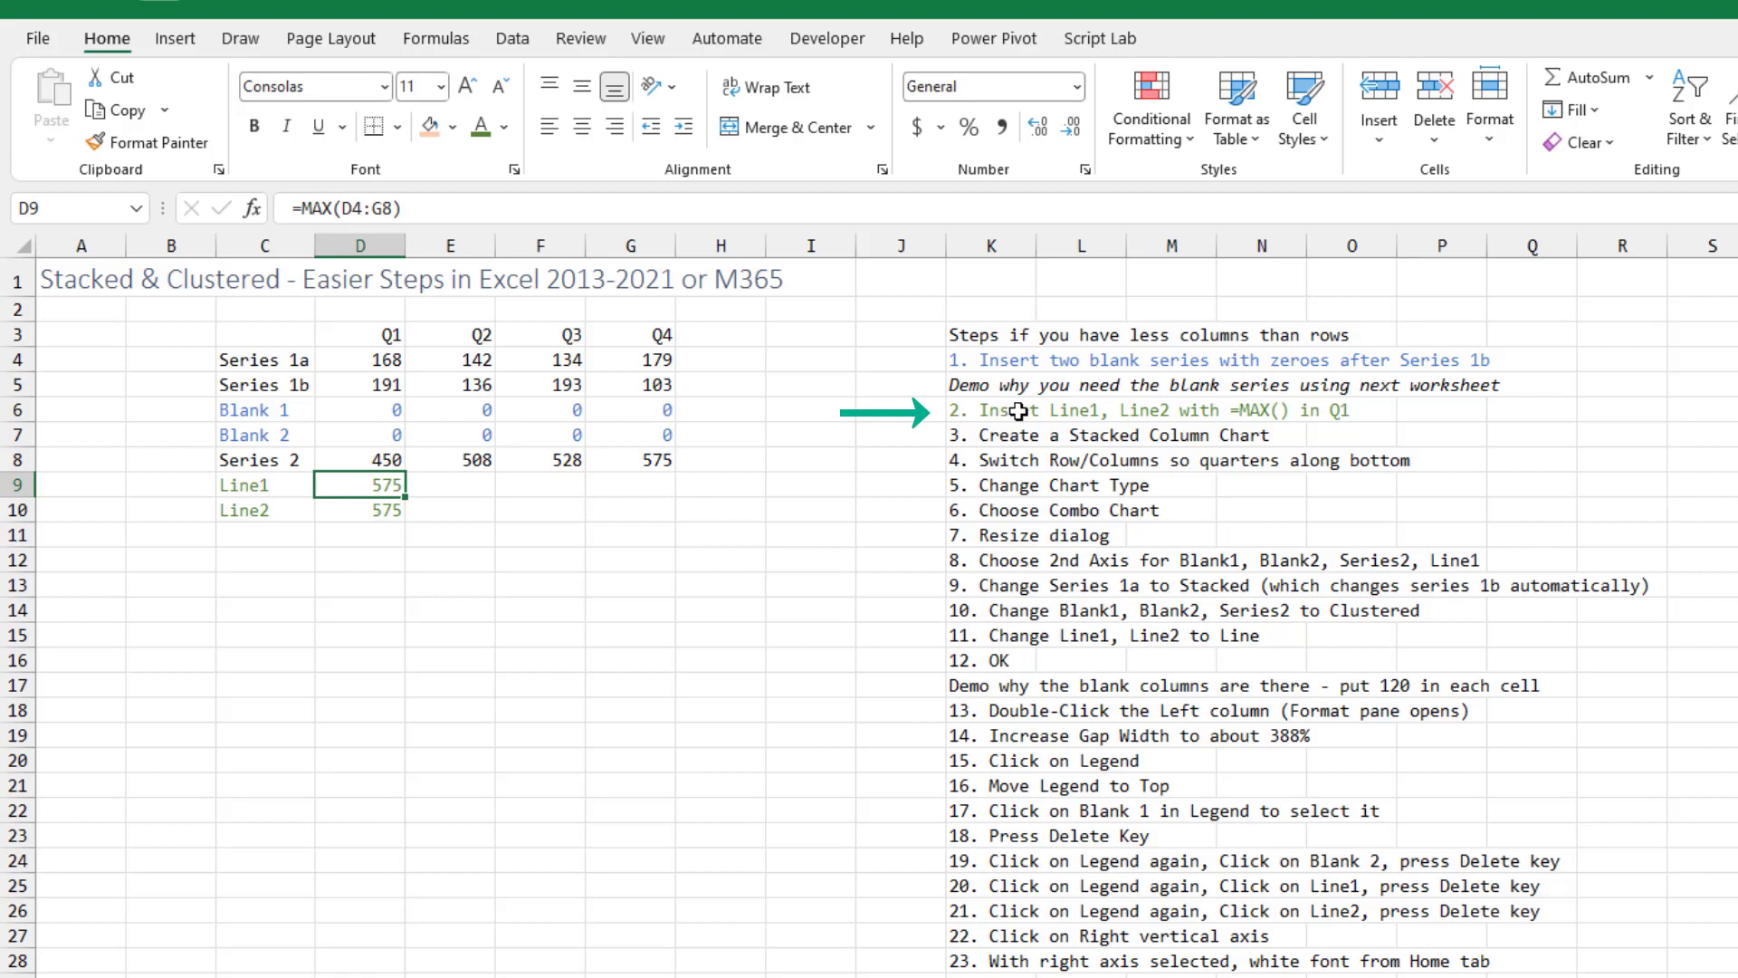
# Confirm Line1's Q1 cell D9 holds =MAX(D4:G8), giving 575
pyautogui.click(258, 485)
pyautogui.click(256, 503)
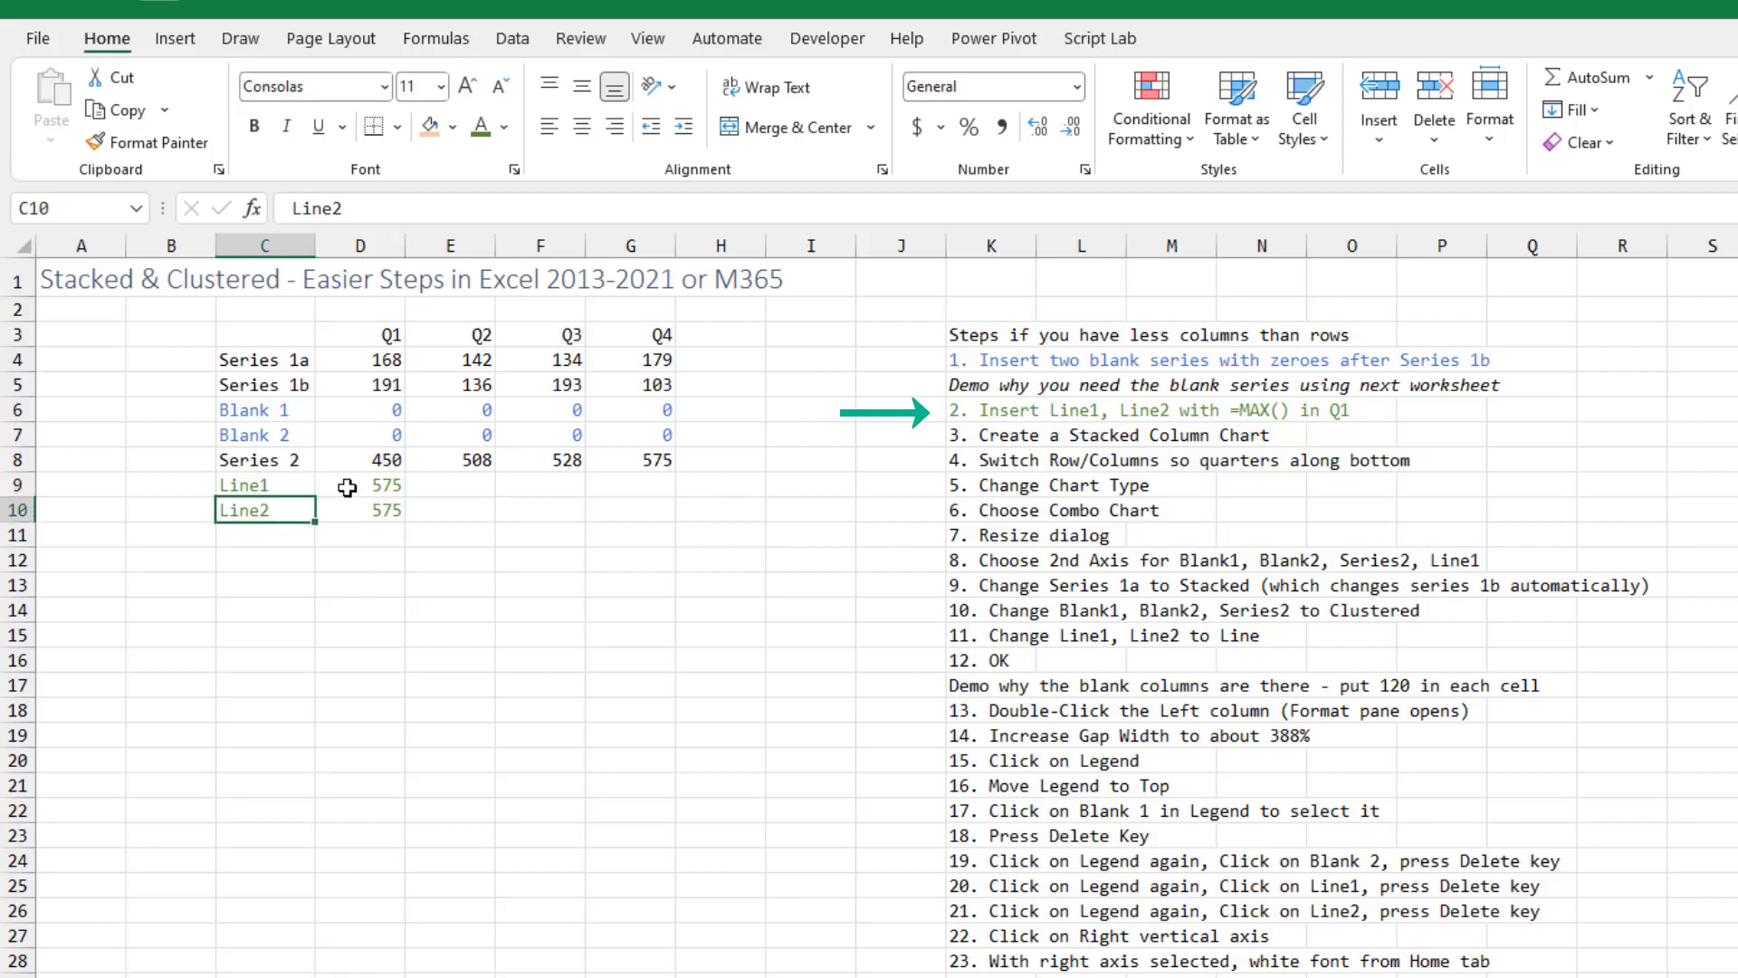
pyautogui.click(374, 481)
pyautogui.press('F2')
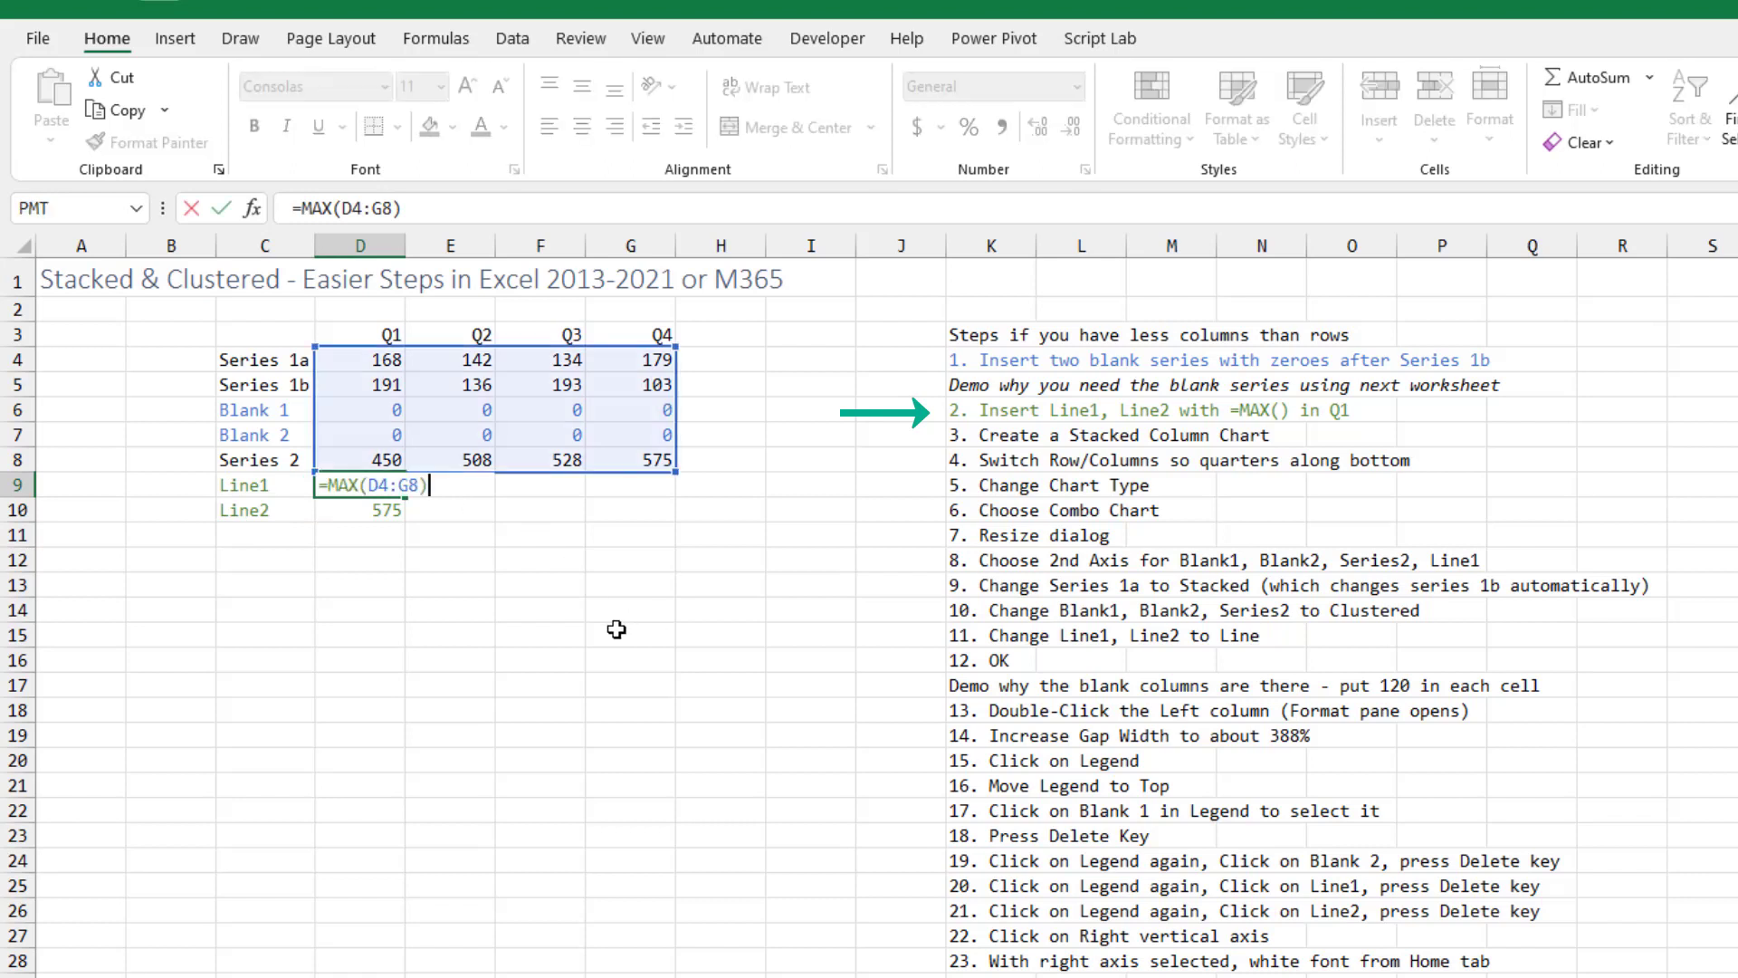
pyautogui.press('Return')
# Set D10 to =D9 and select the data table C3:G10
pyautogui.write('=')
pyautogui.click(375, 486)
pyautogui.hotkey('ctrl', 'Return')
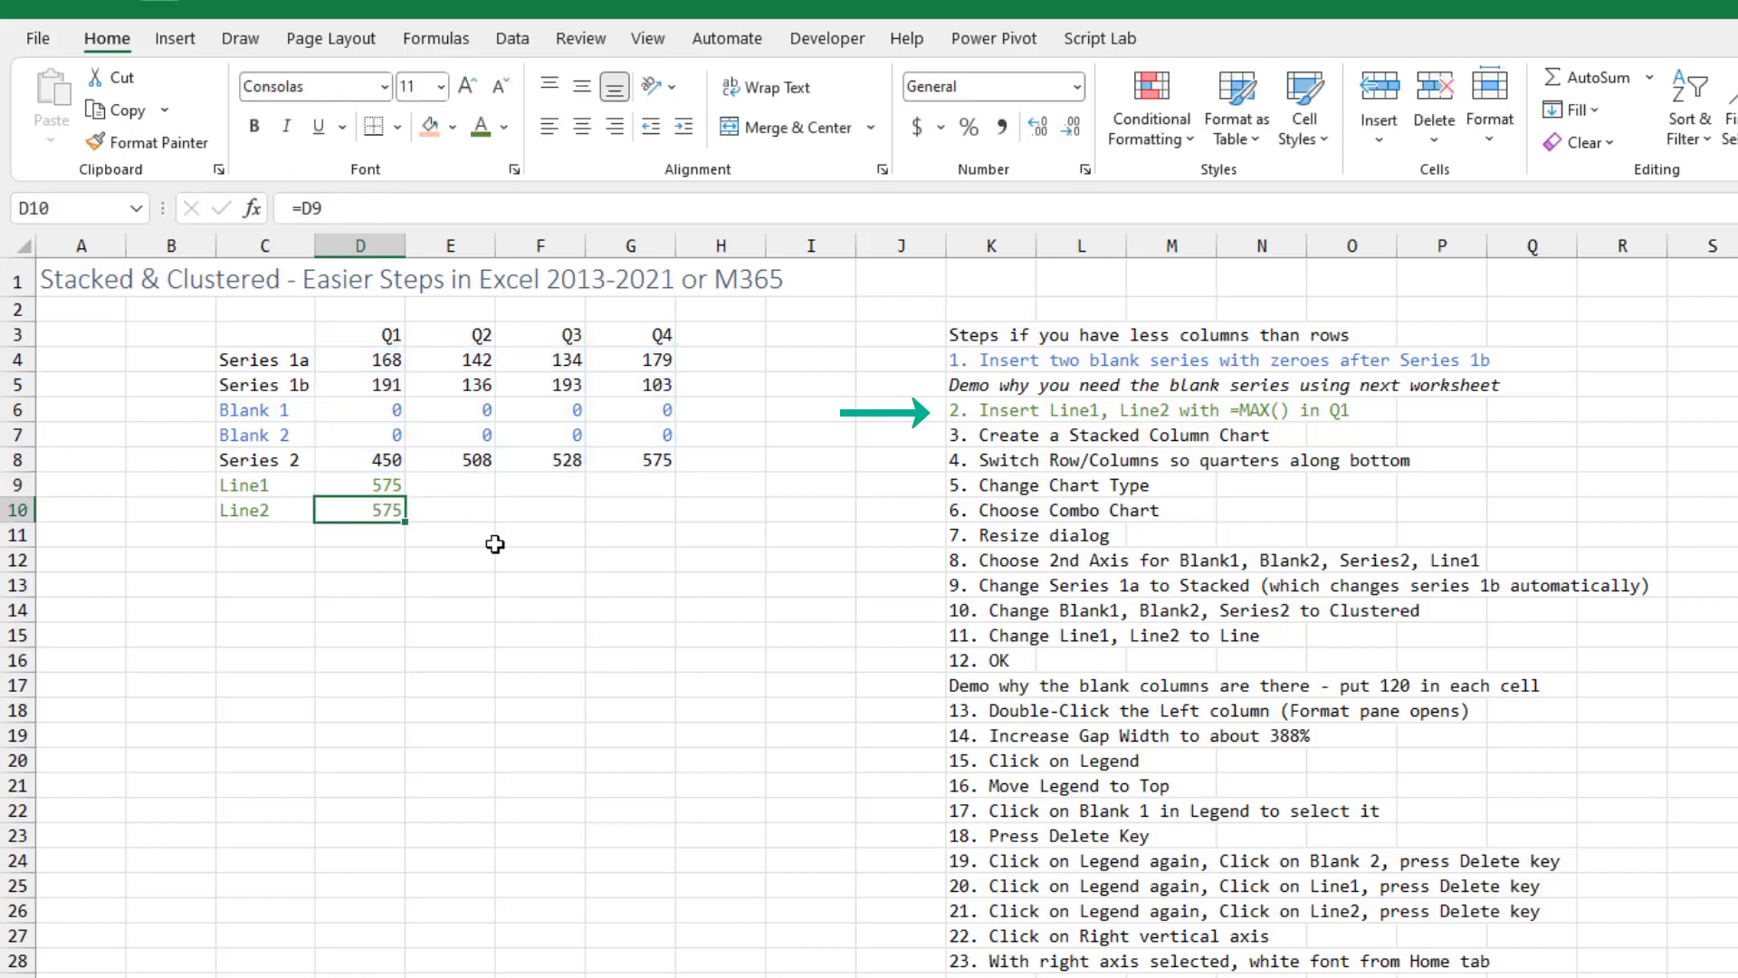
pyautogui.moveTo(276, 337); pyautogui.dragTo(624, 508)
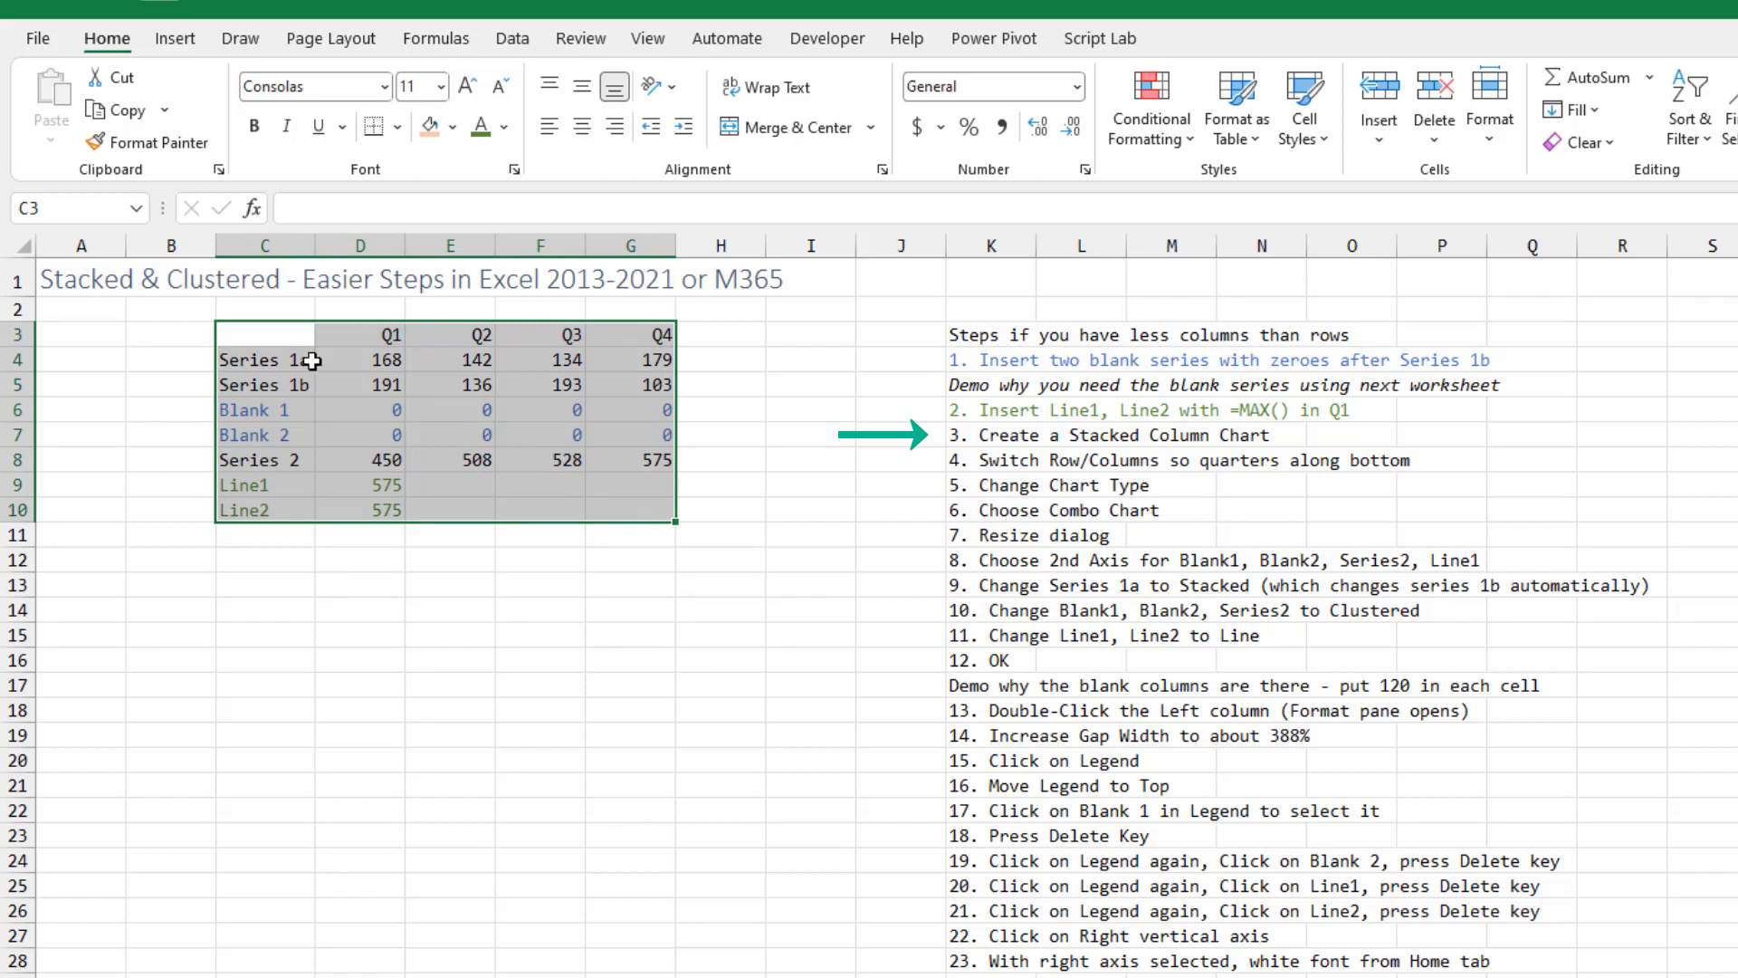
# Insert a 2-D stacked column chart and switch rows/columns so Q1–Q4 are the categories
pyautogui.click(175, 38)
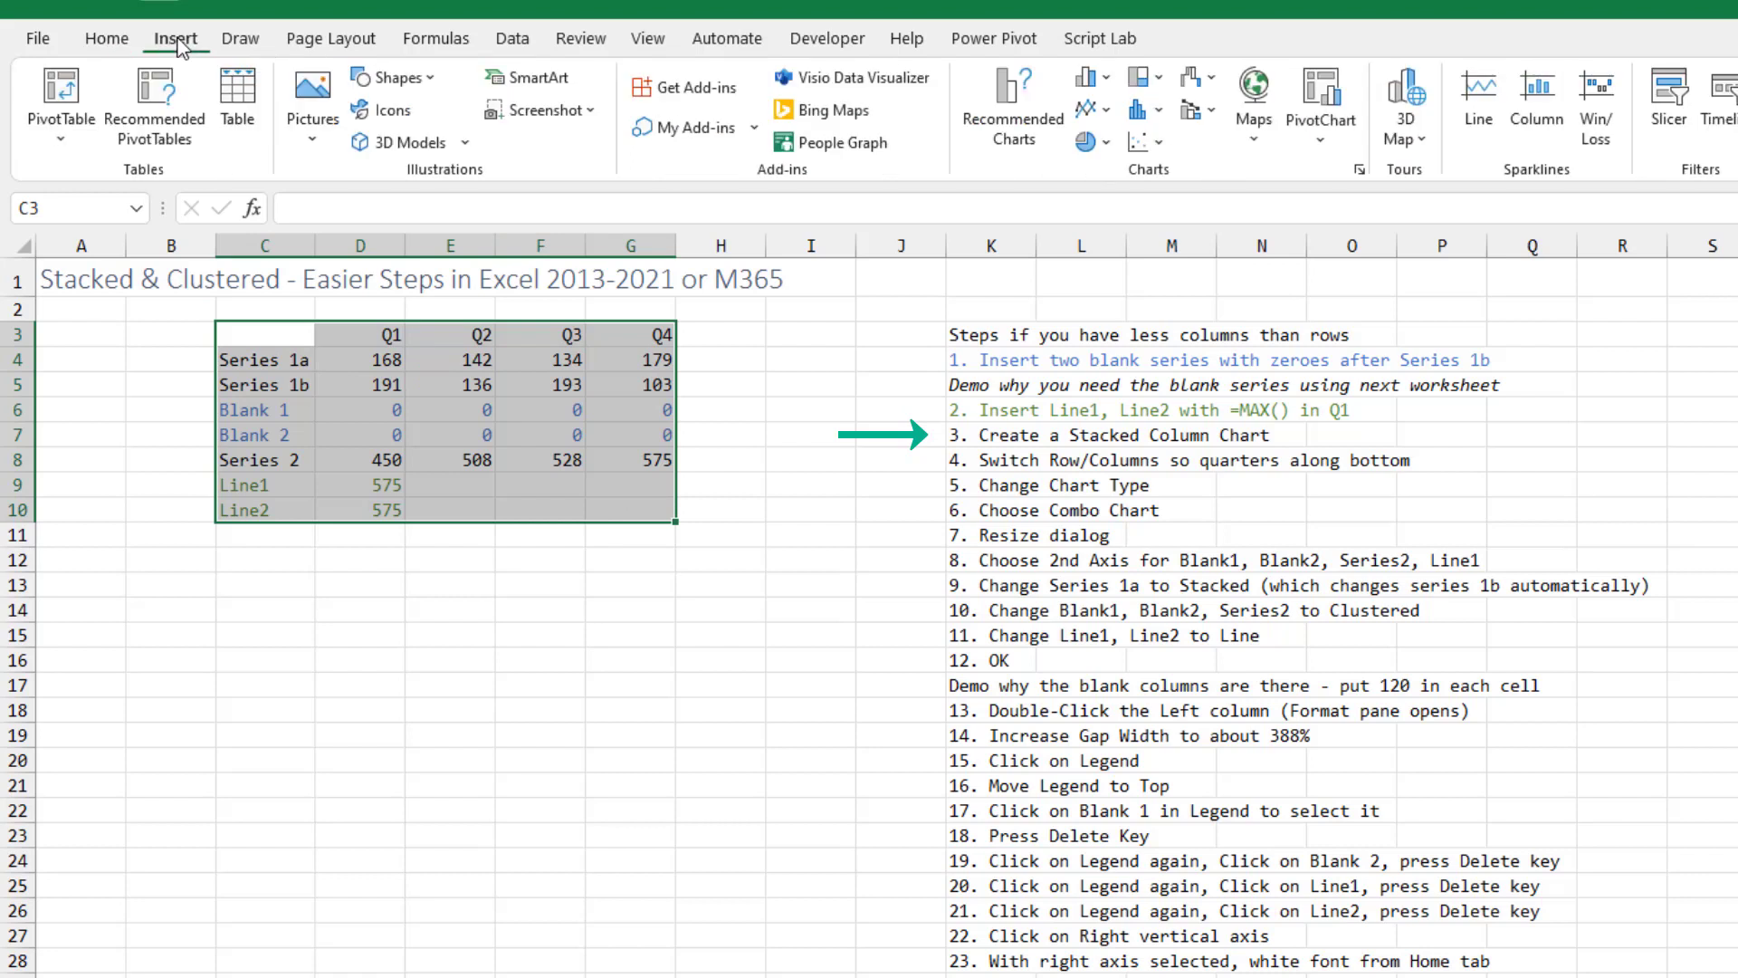
pyautogui.click(1106, 82)
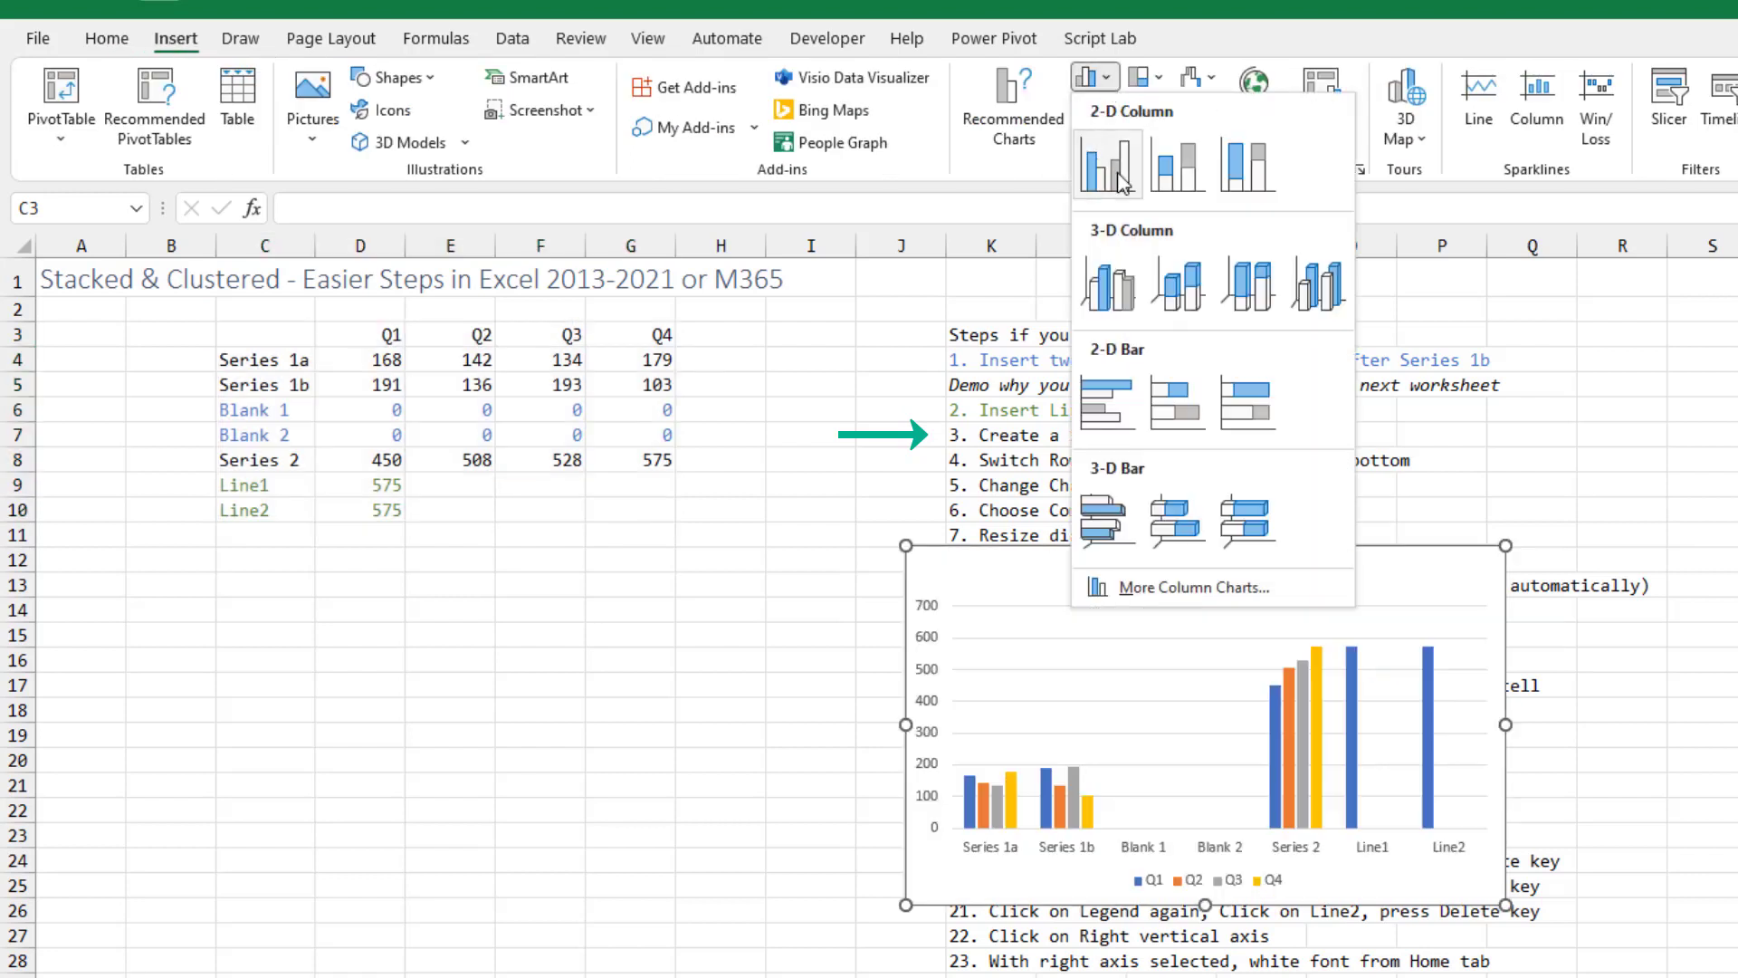
pyautogui.click(1178, 176)
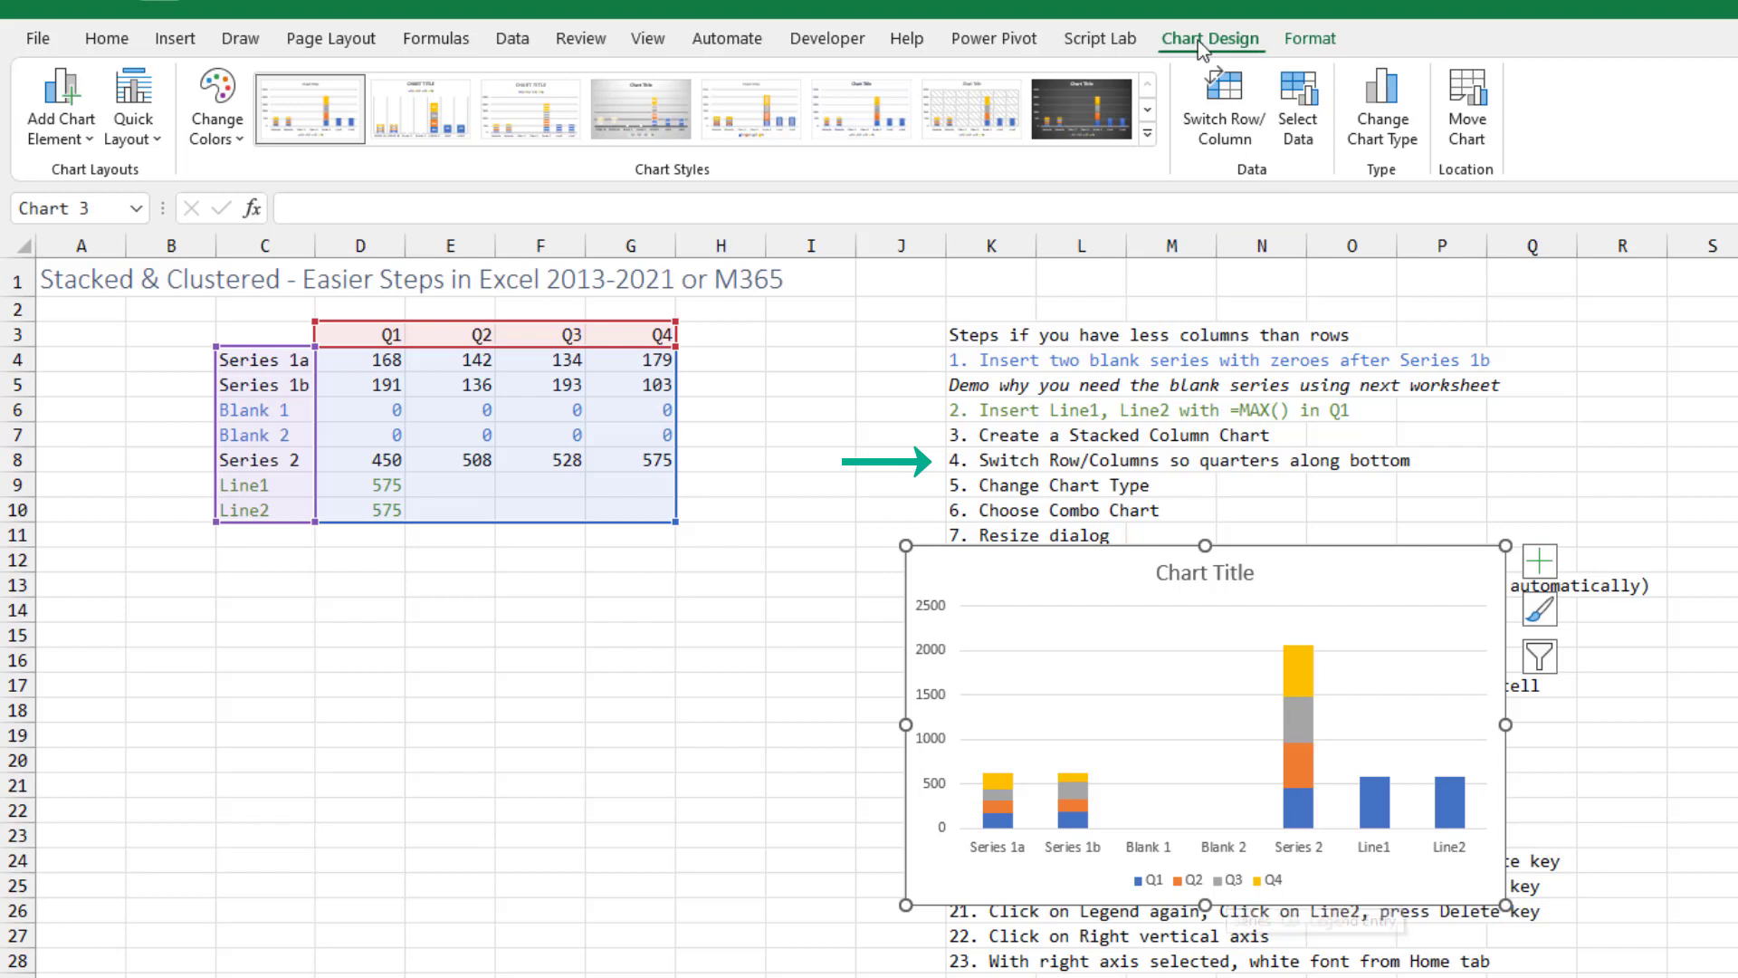
pyautogui.click(1226, 95)
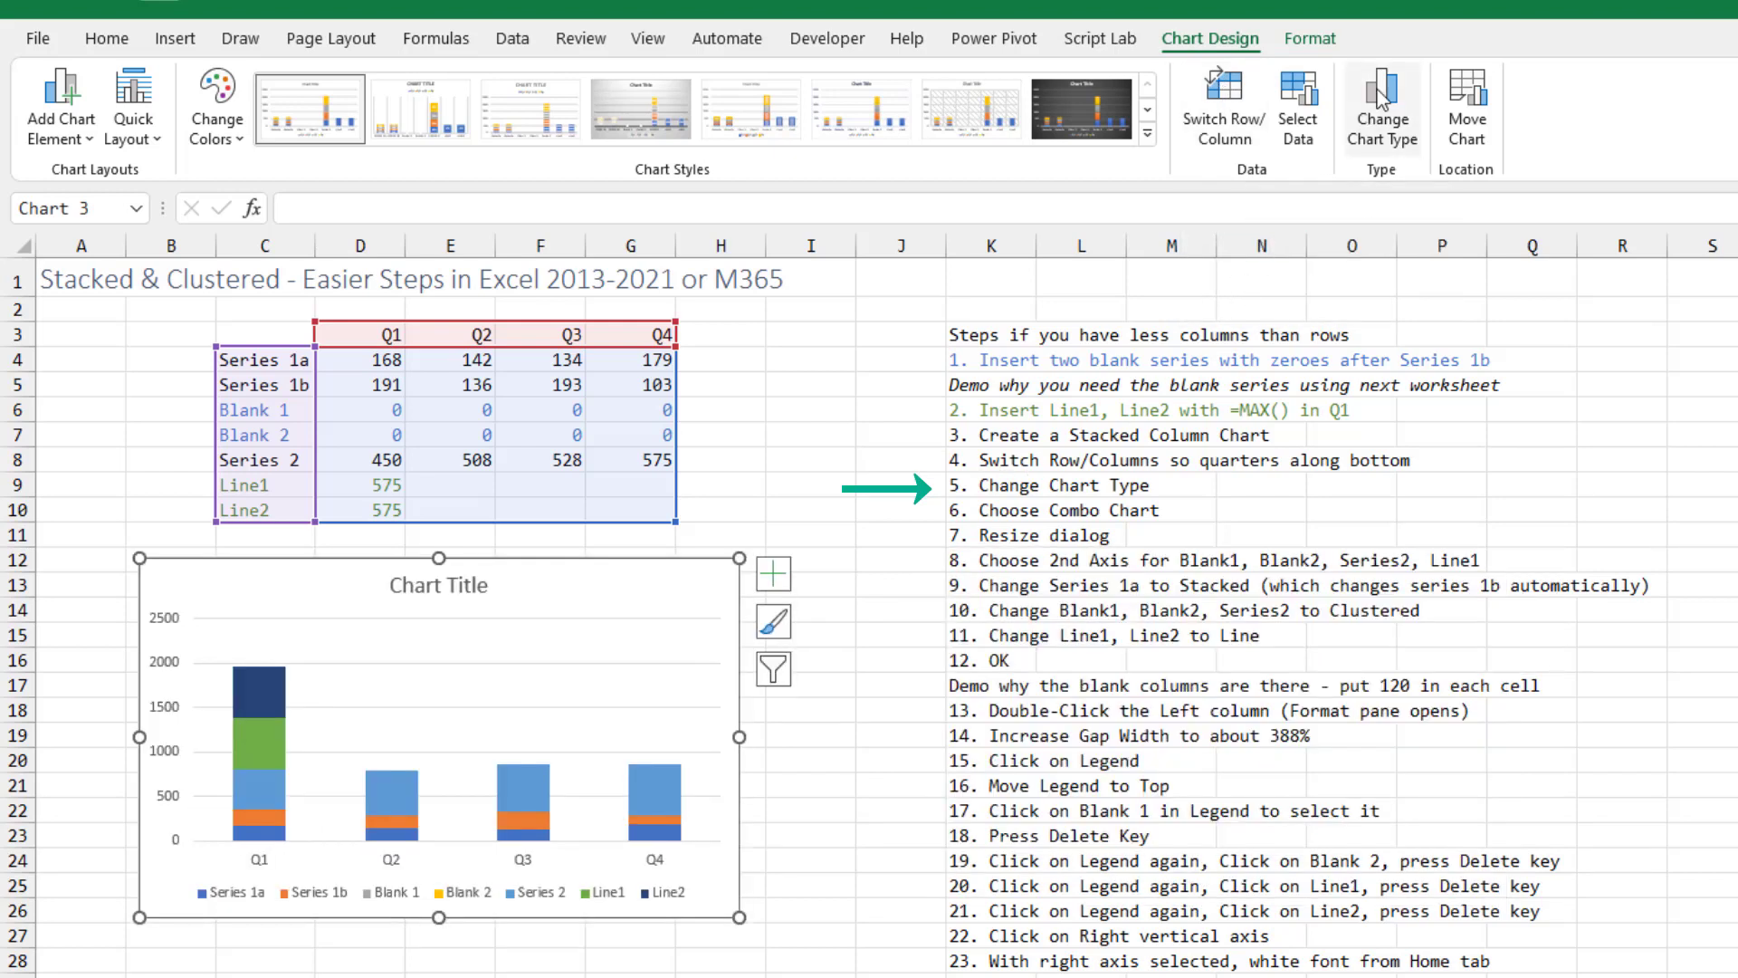
# Change the chart to Combo with Blank 1, Blank 2, Series 2 and Line1 on the secondary axis
pyautogui.click(1369, 127)
pyautogui.click(899, 889)
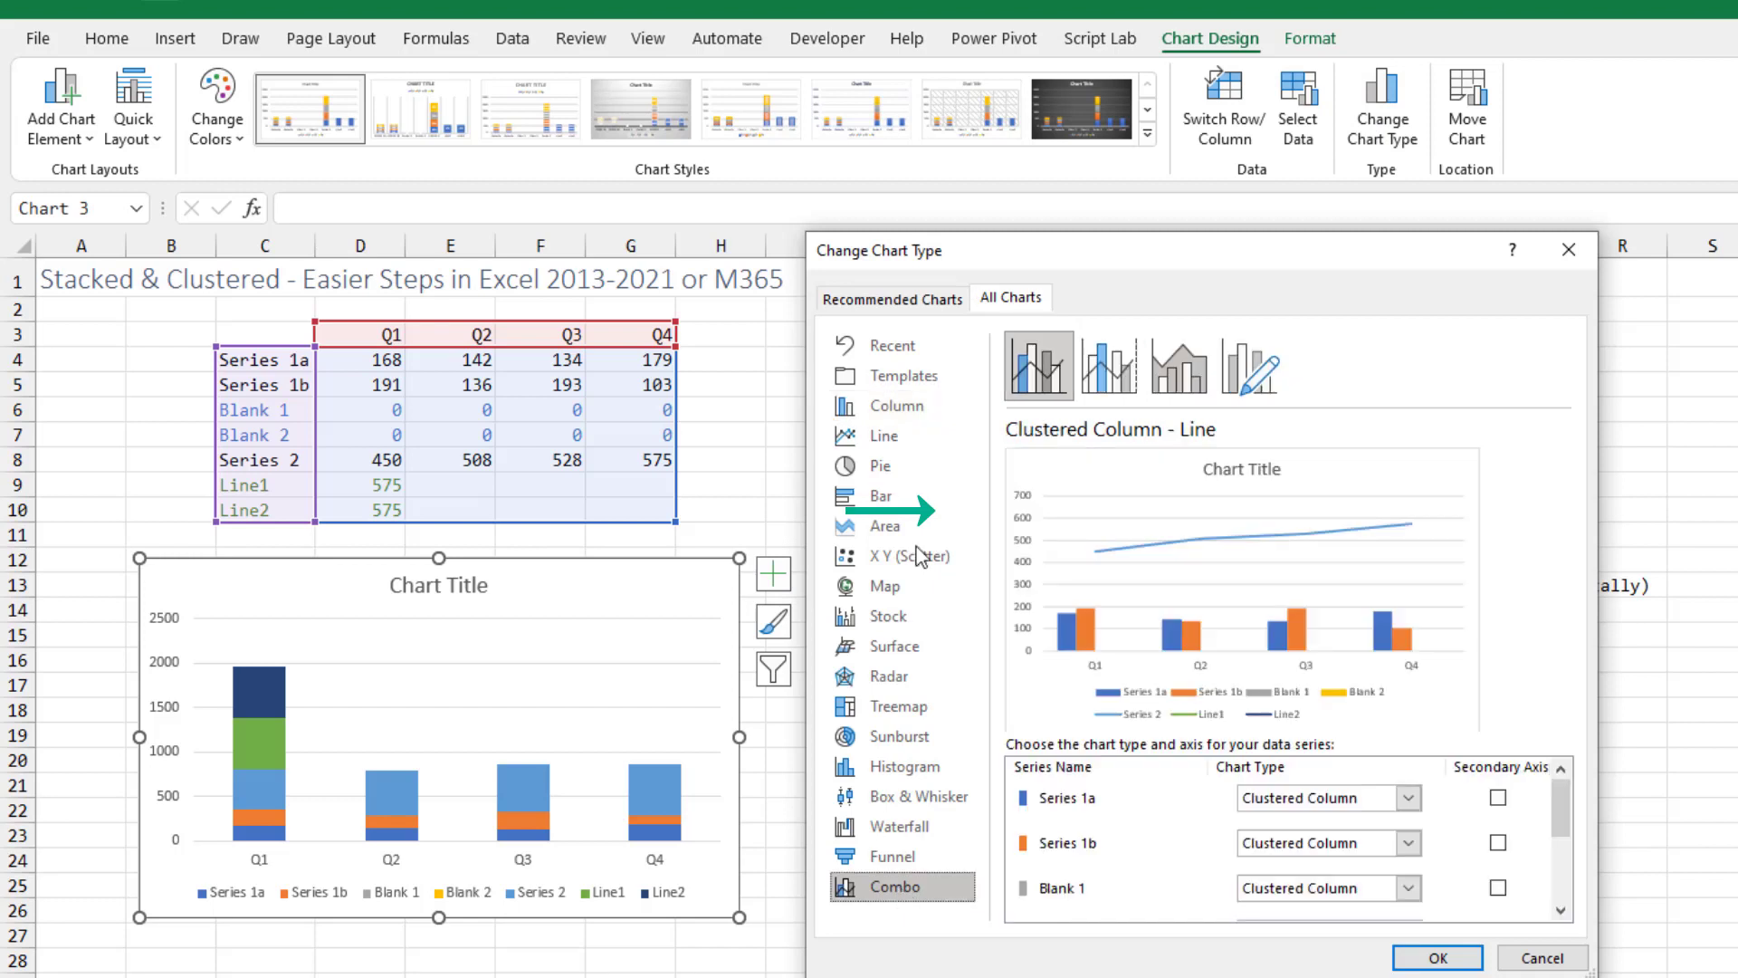
pyautogui.moveTo(1035, 253); pyautogui.dragTo(244, 173)
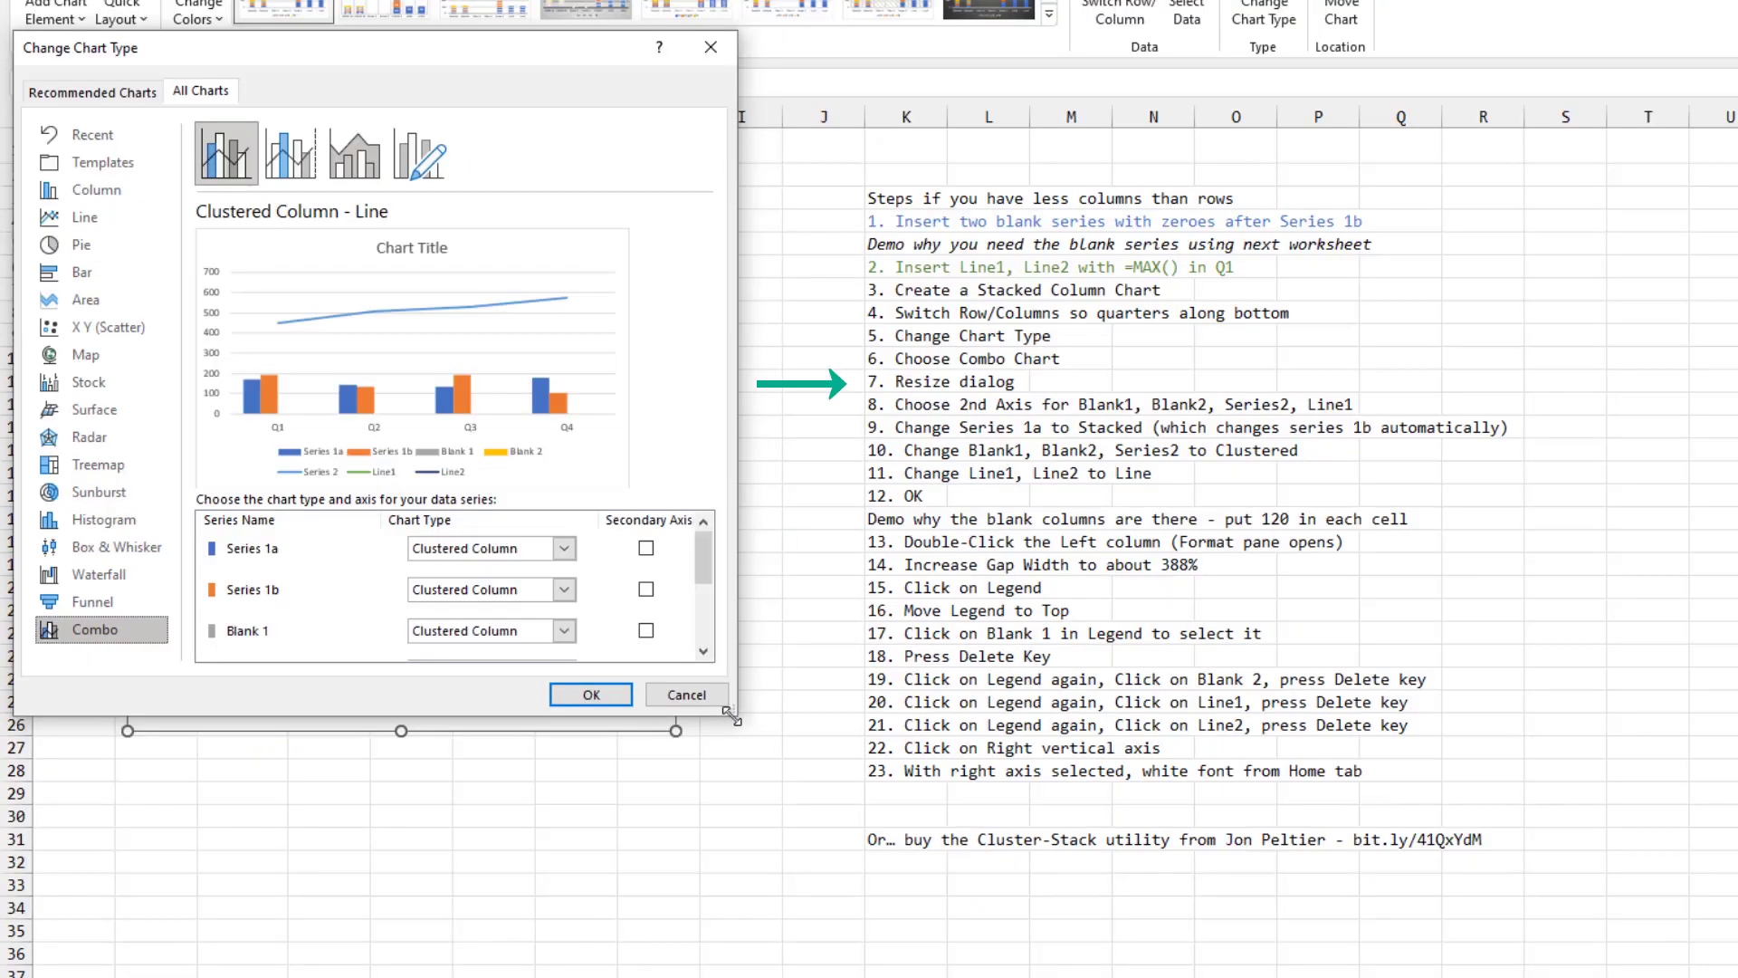
pyautogui.moveTo(730, 715); pyautogui.dragTo(722, 884)
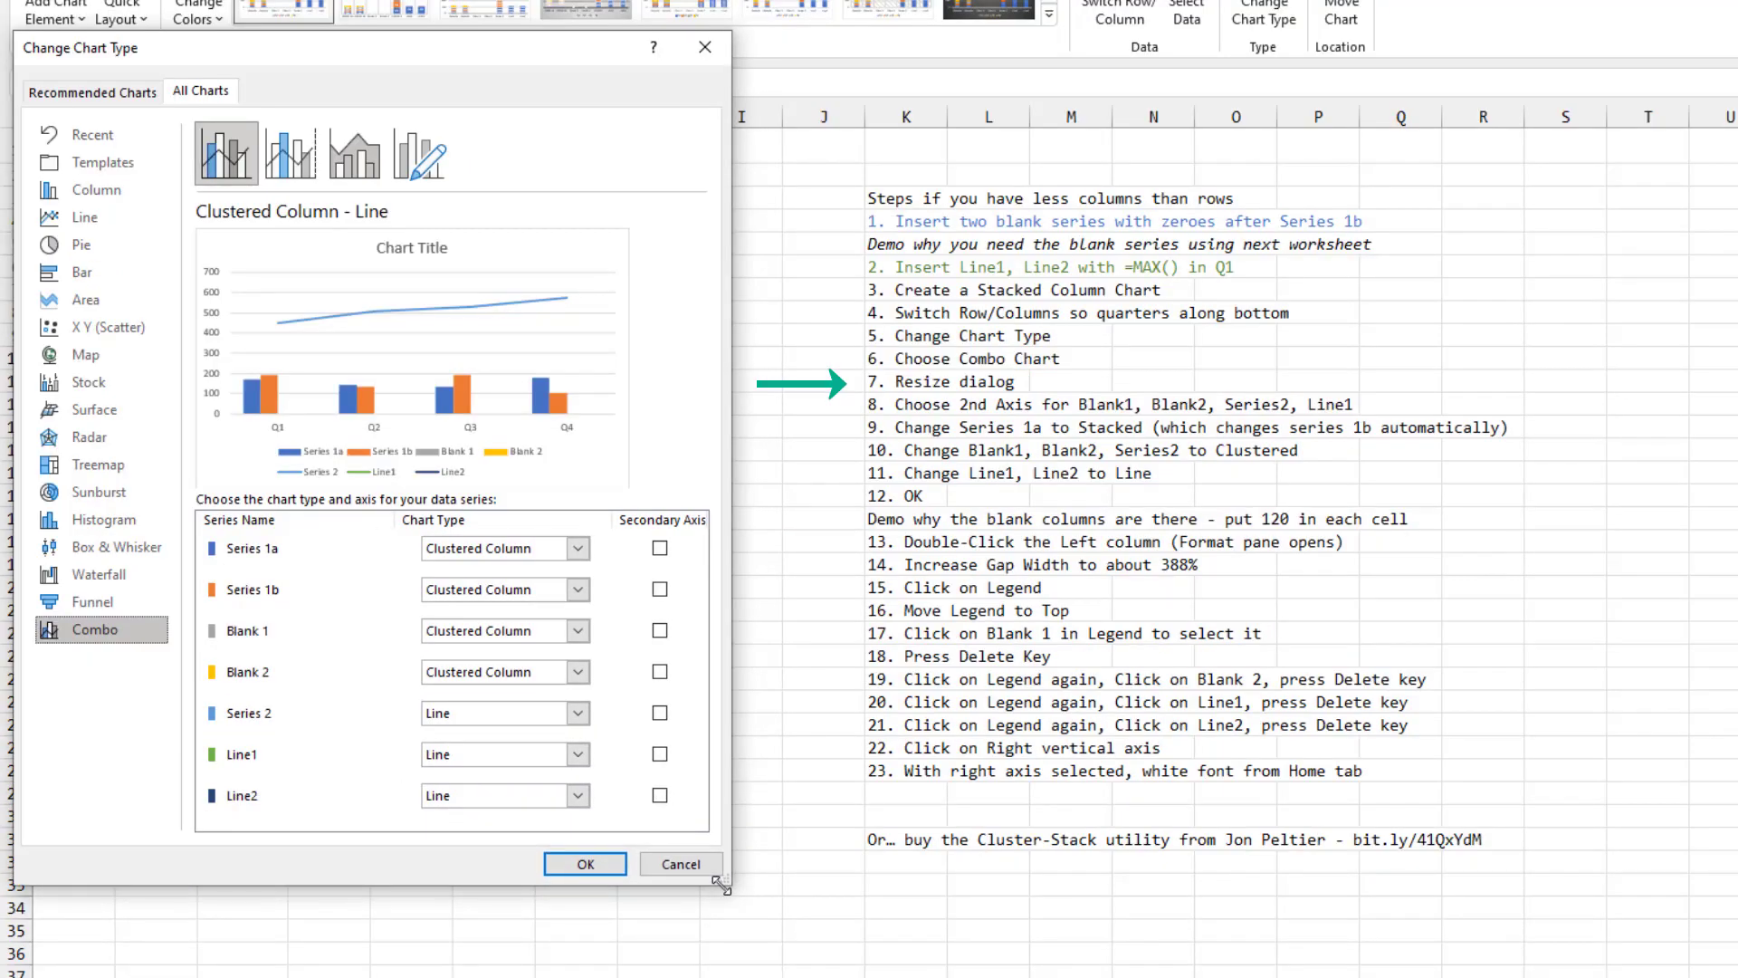
pyautogui.click(660, 630)
pyautogui.click(660, 671)
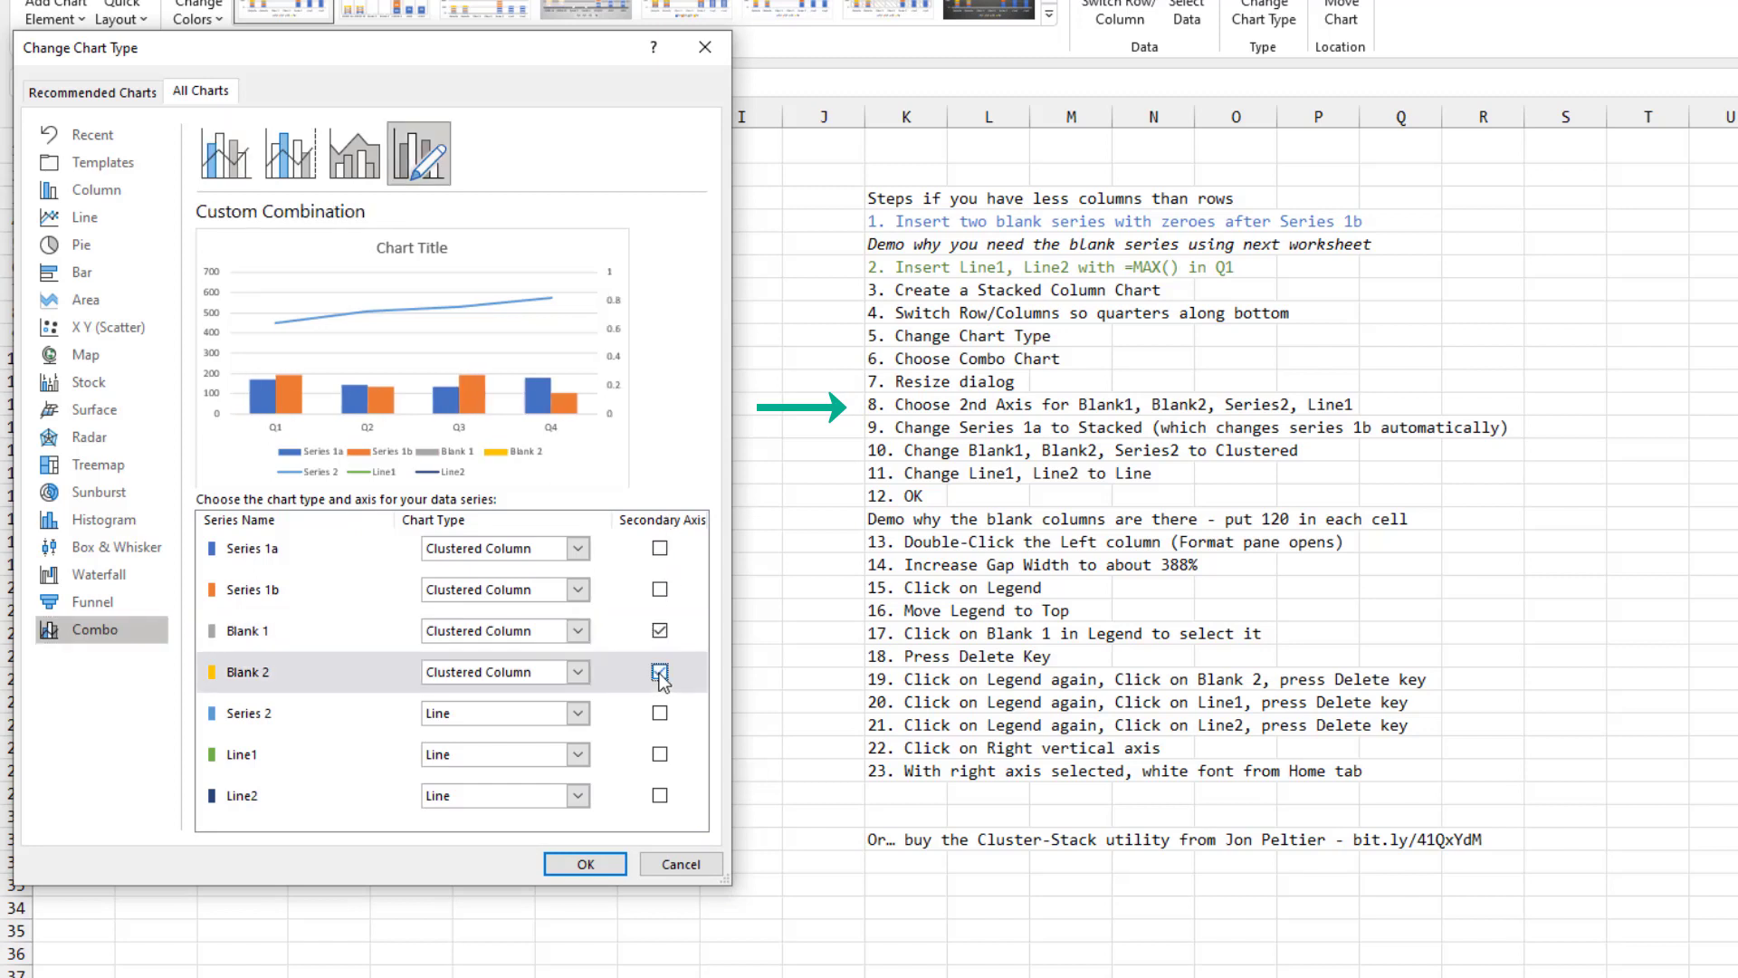
pyautogui.click(659, 714)
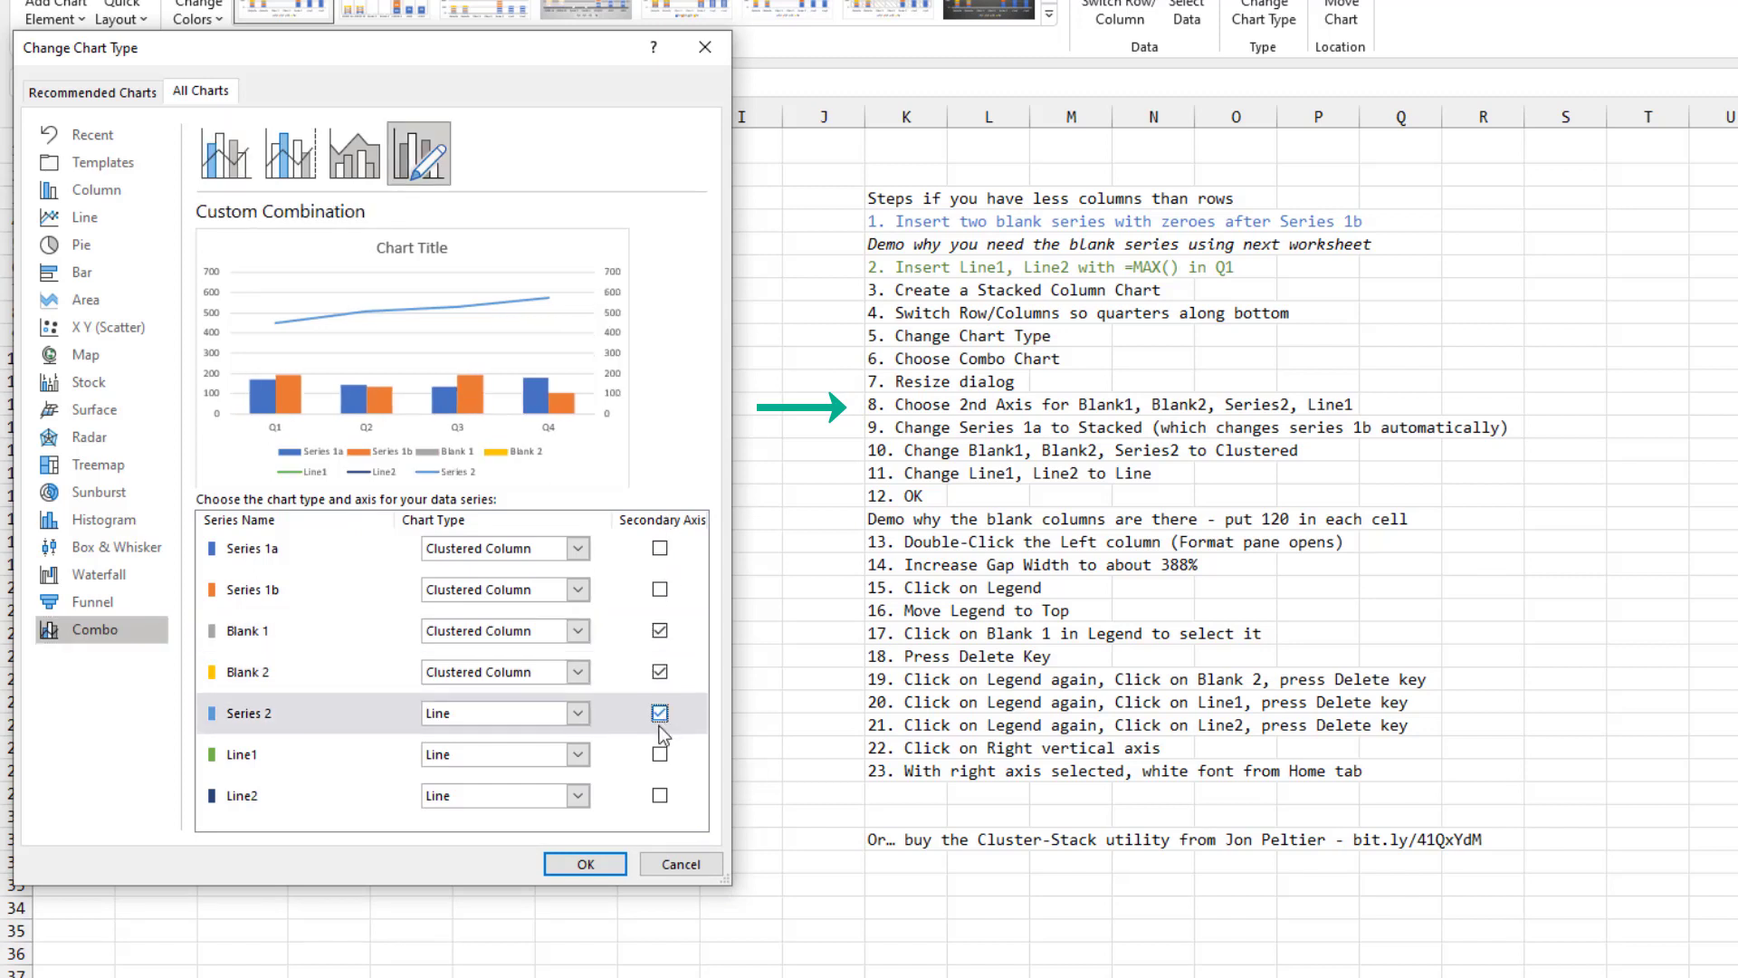
pyautogui.click(660, 755)
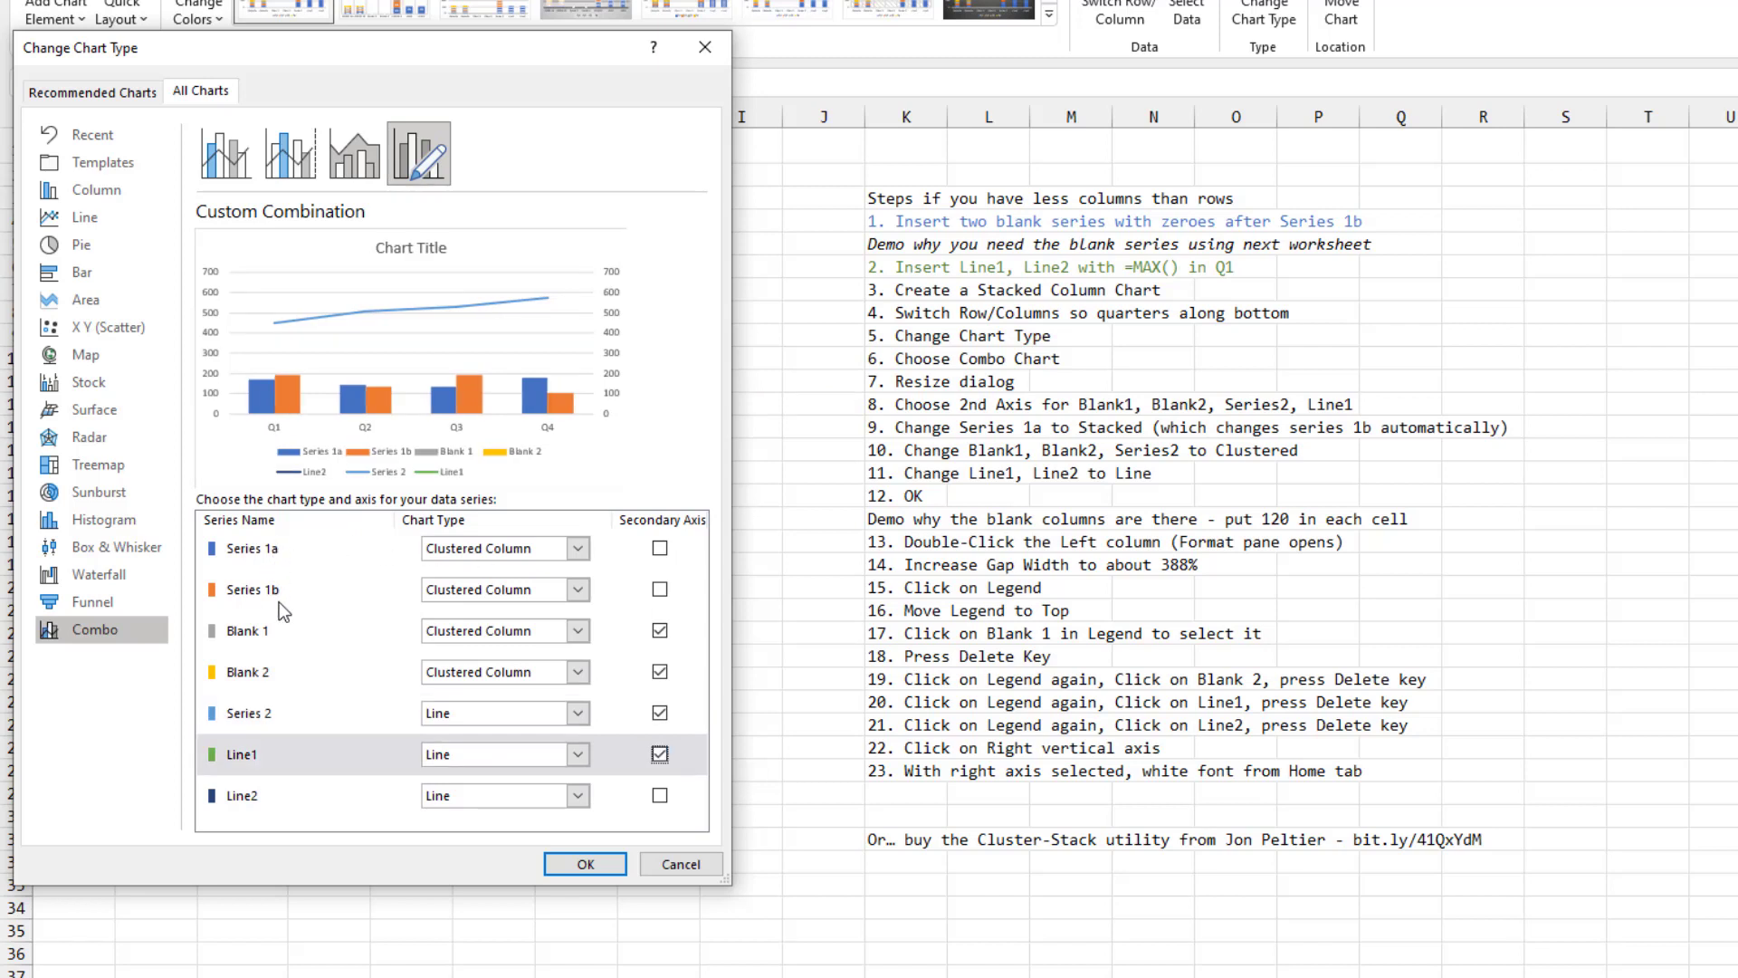
# Make Series 1a a Stacked Column and Series 2 a Clustered Column, then apply
pyautogui.click(578, 549)
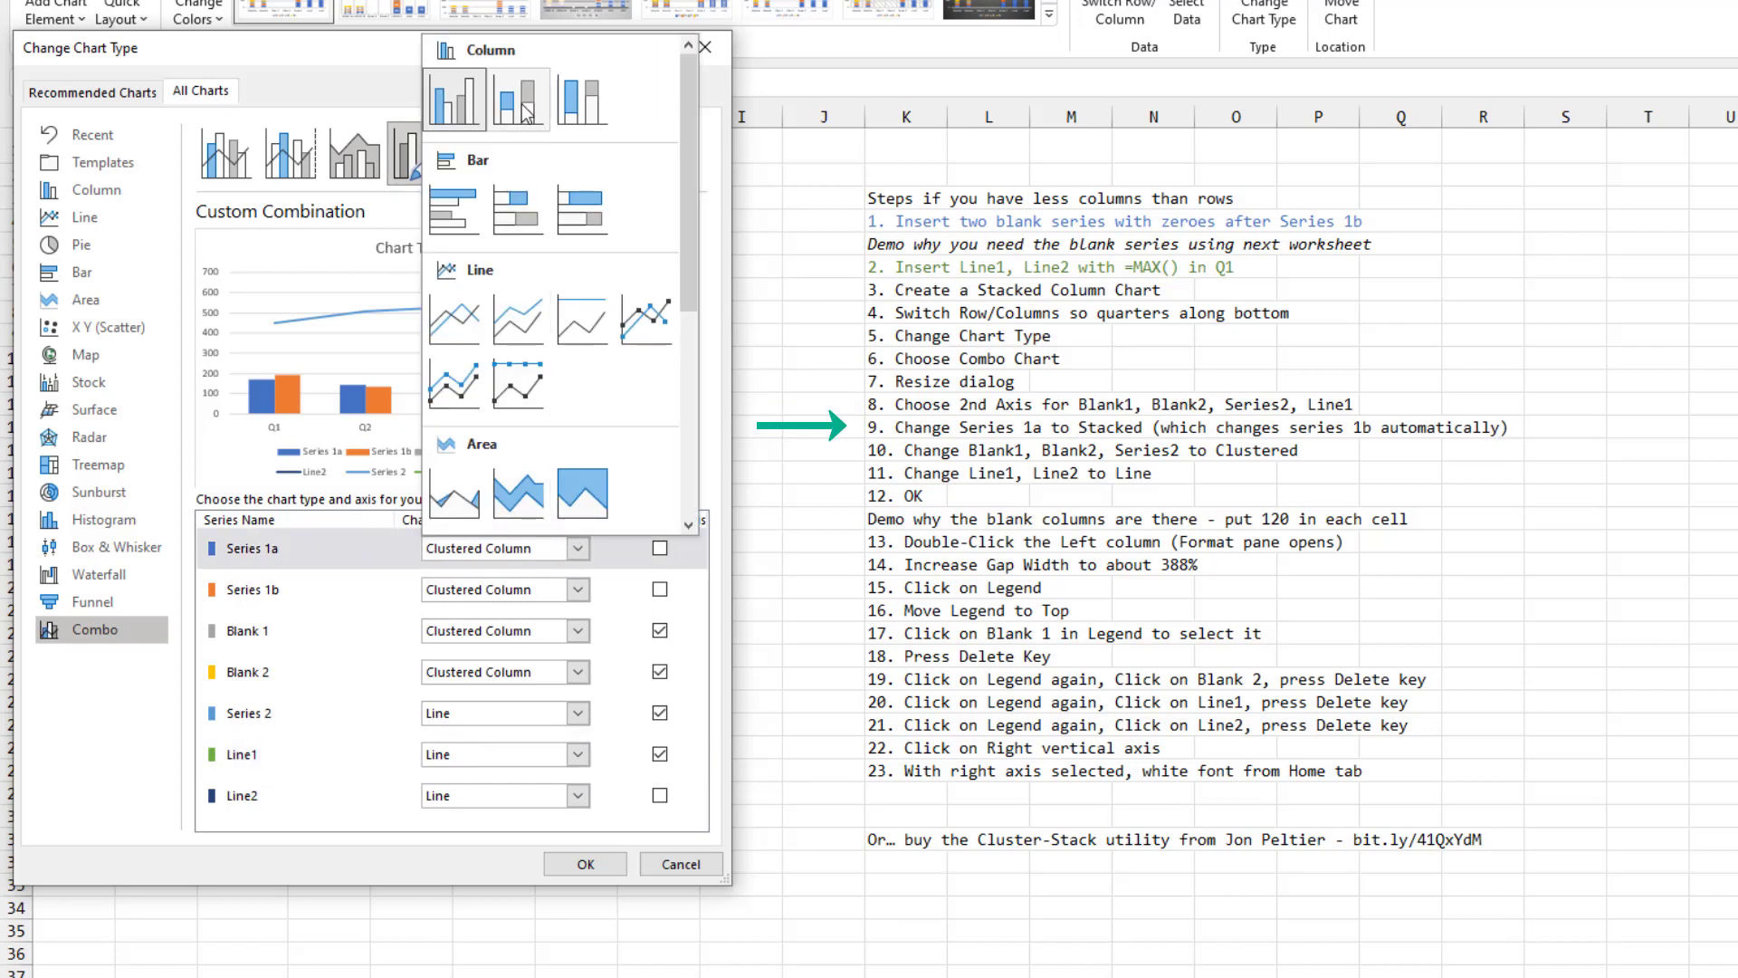
pyautogui.press('Down')
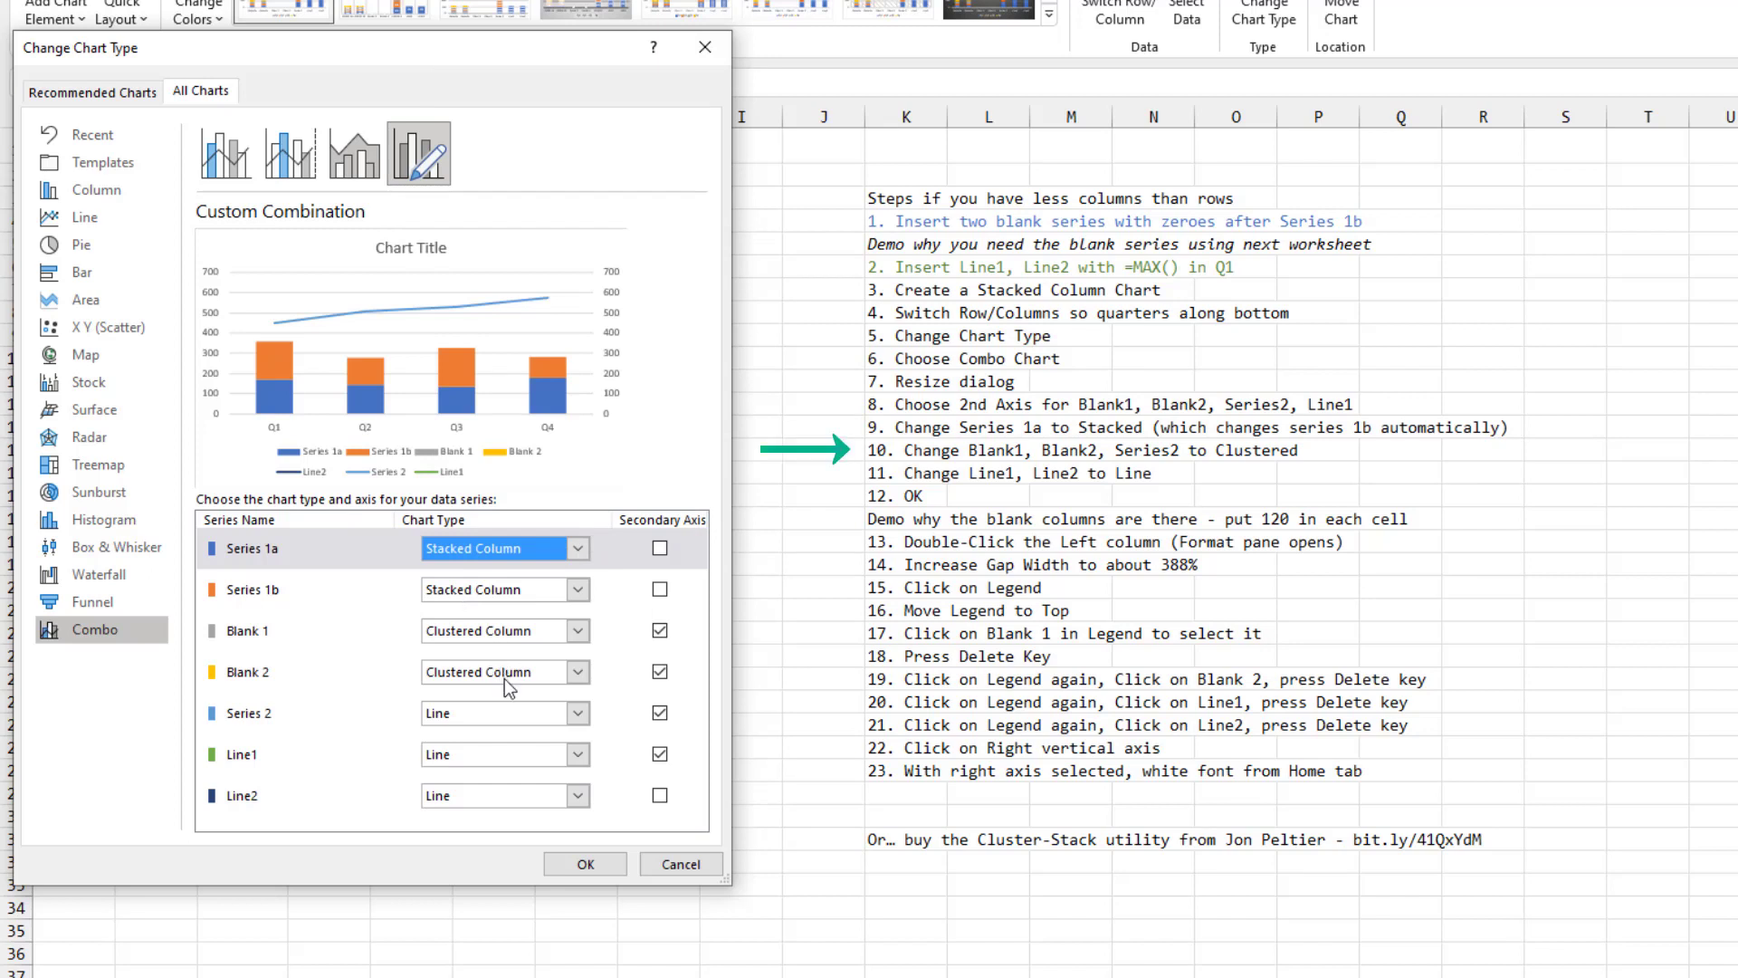
pyautogui.click(578, 714)
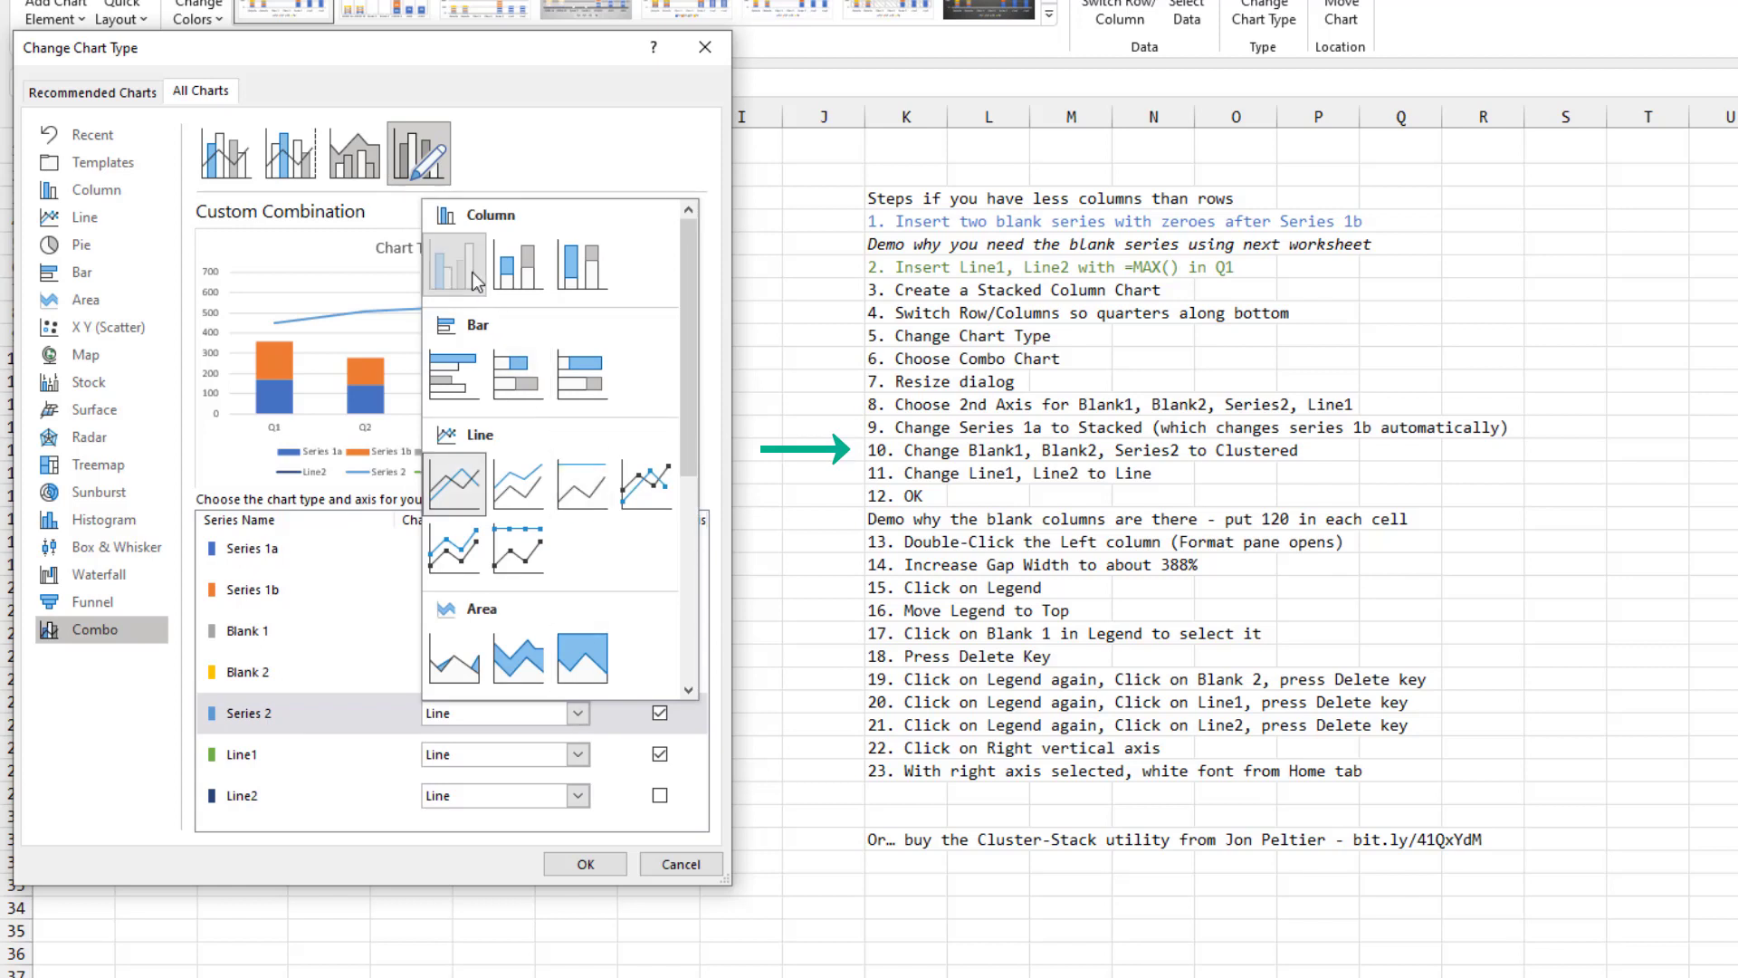
pyautogui.press('Escape')
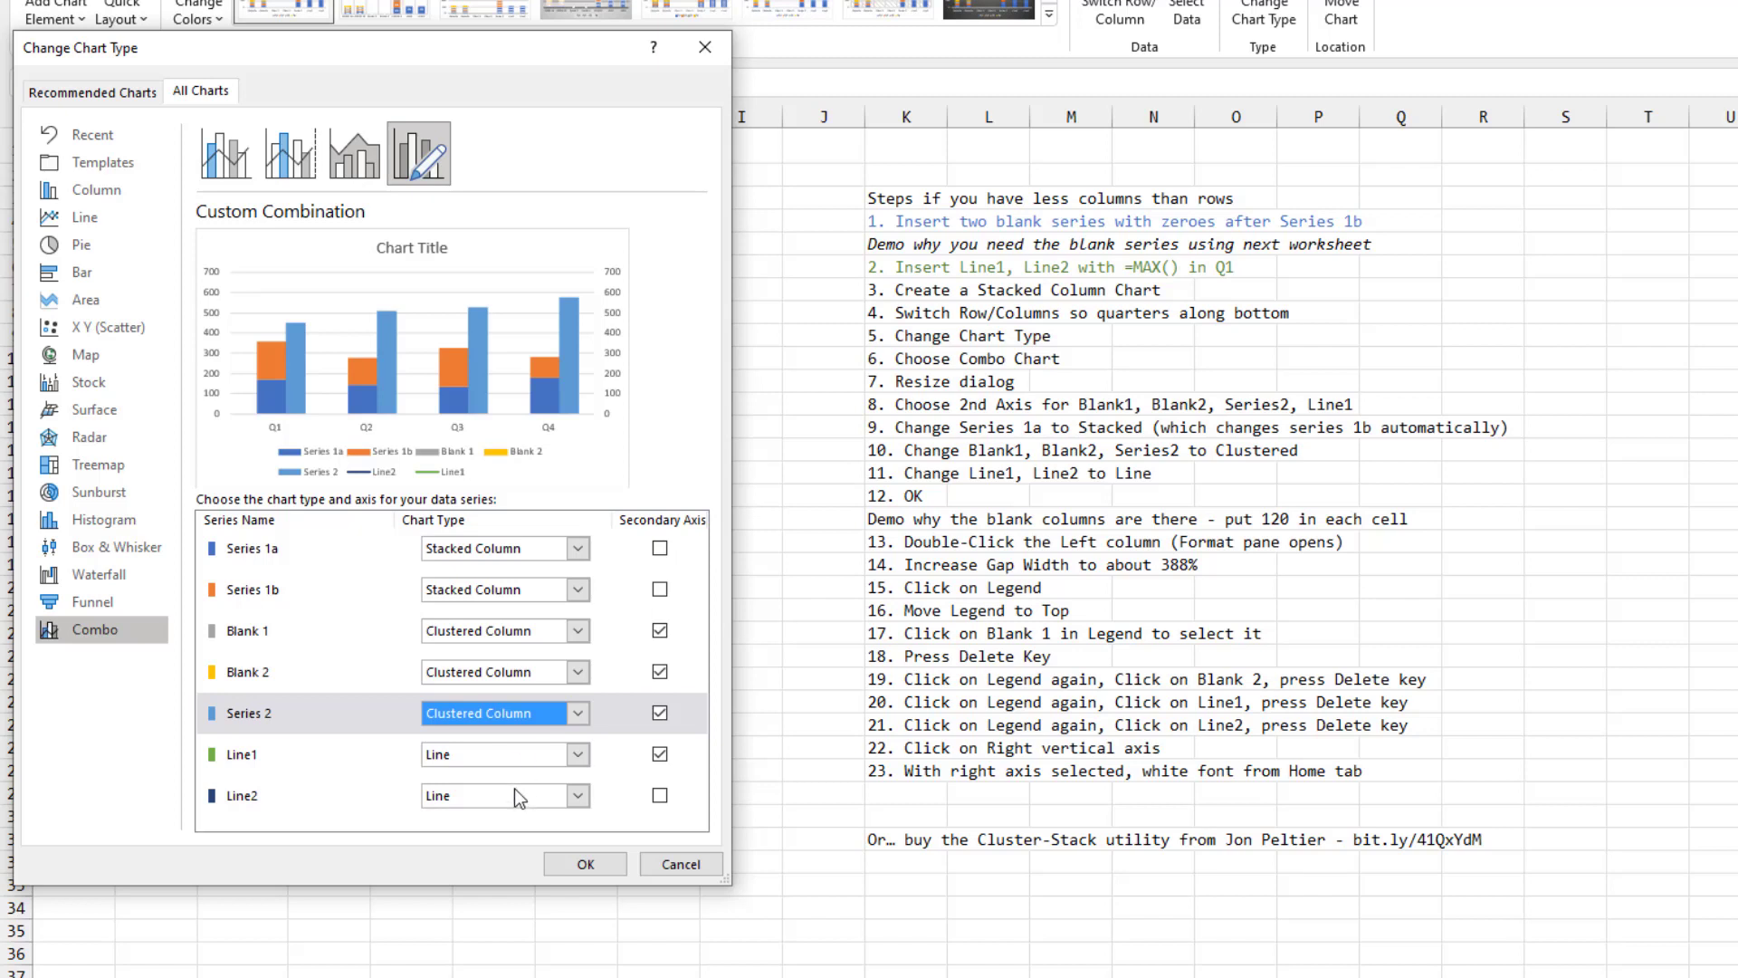
pyautogui.click(584, 864)
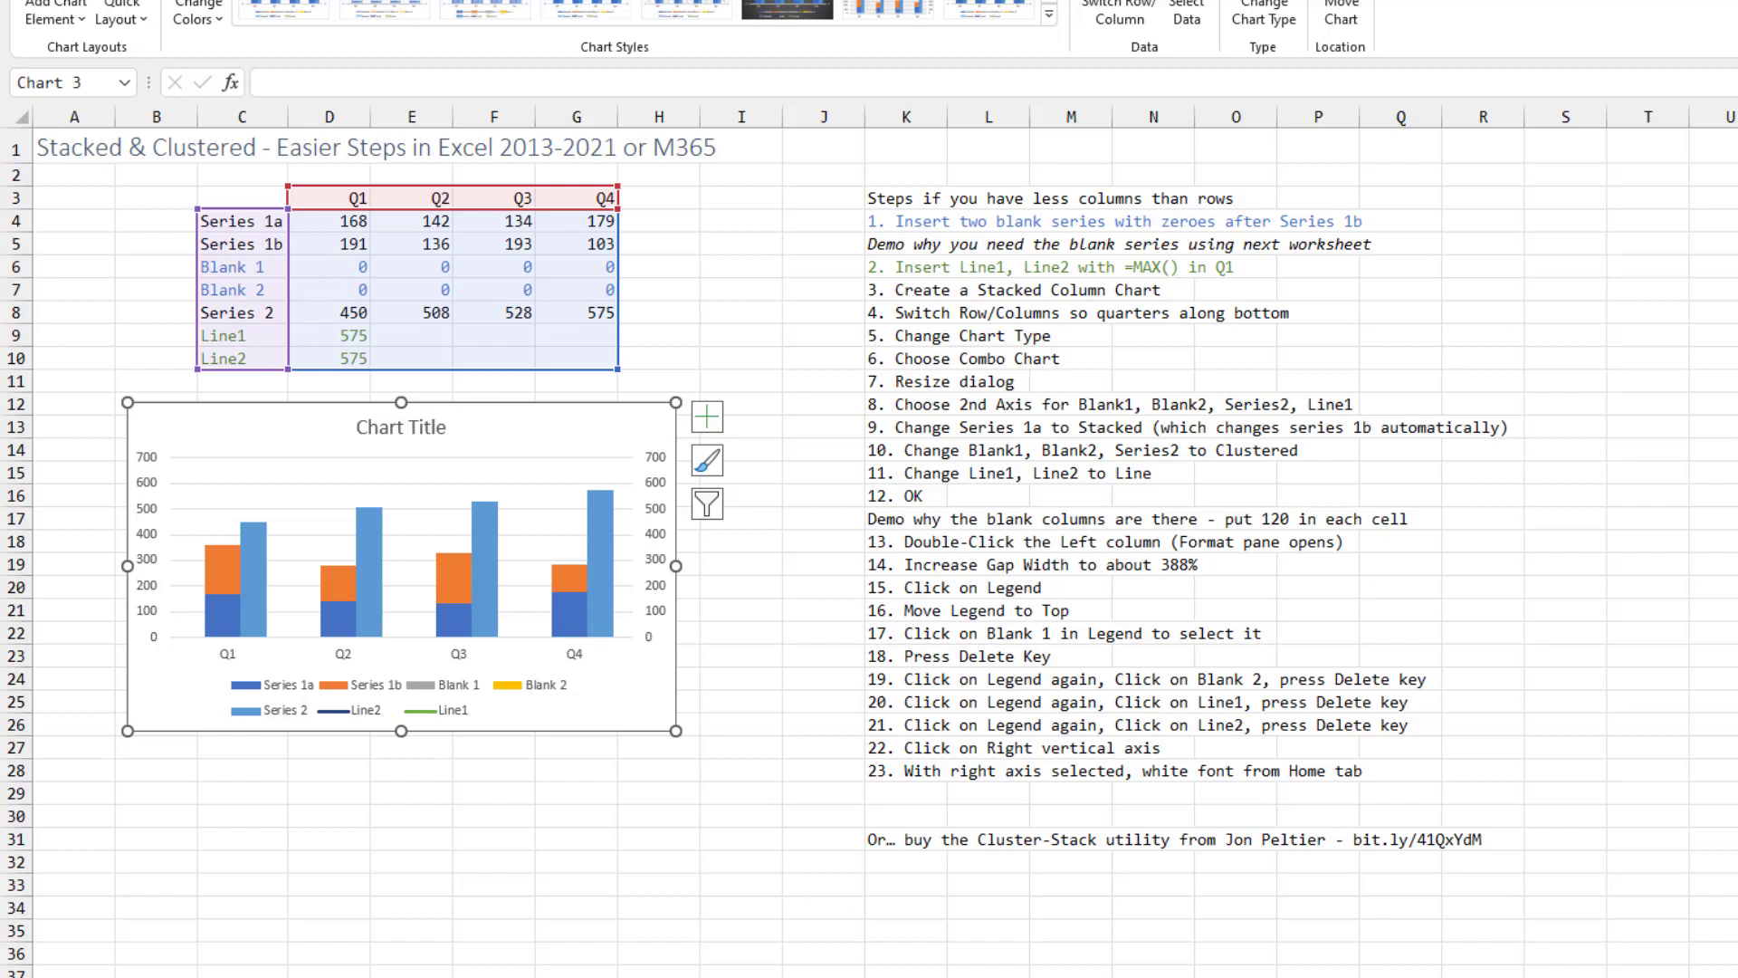
pyautogui.hotkey('ctrl', 'pagedown')
pyautogui.click(798, 280)
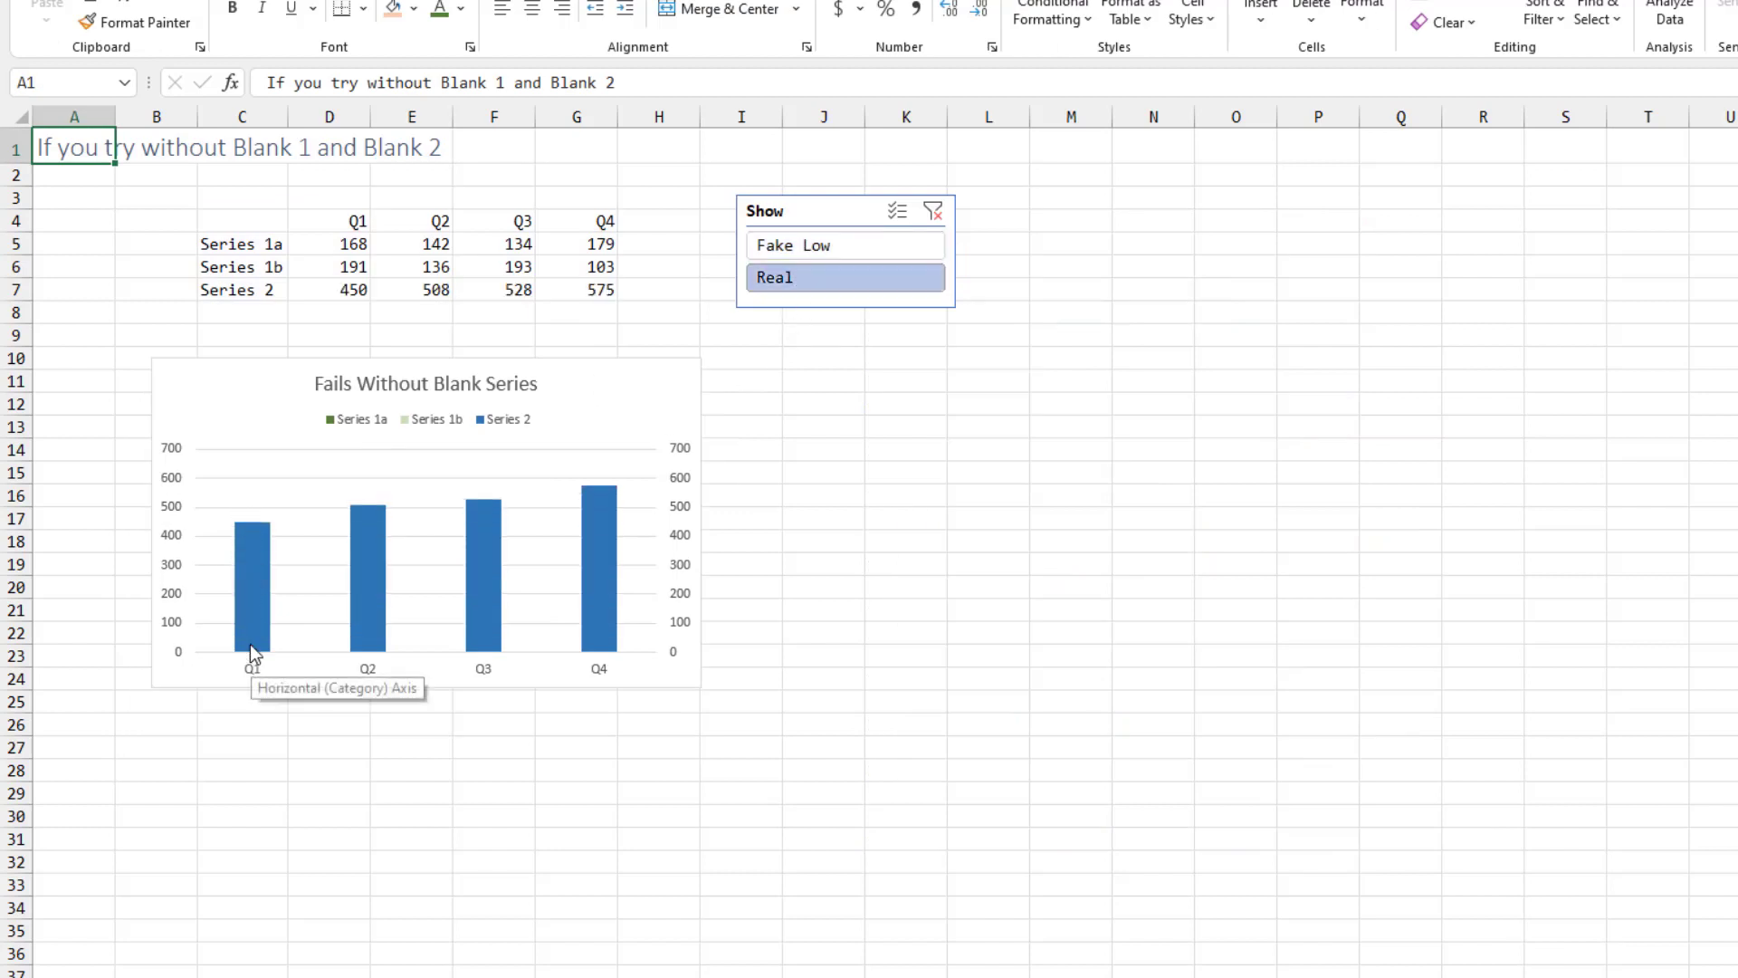
pyautogui.moveTo(253, 543)
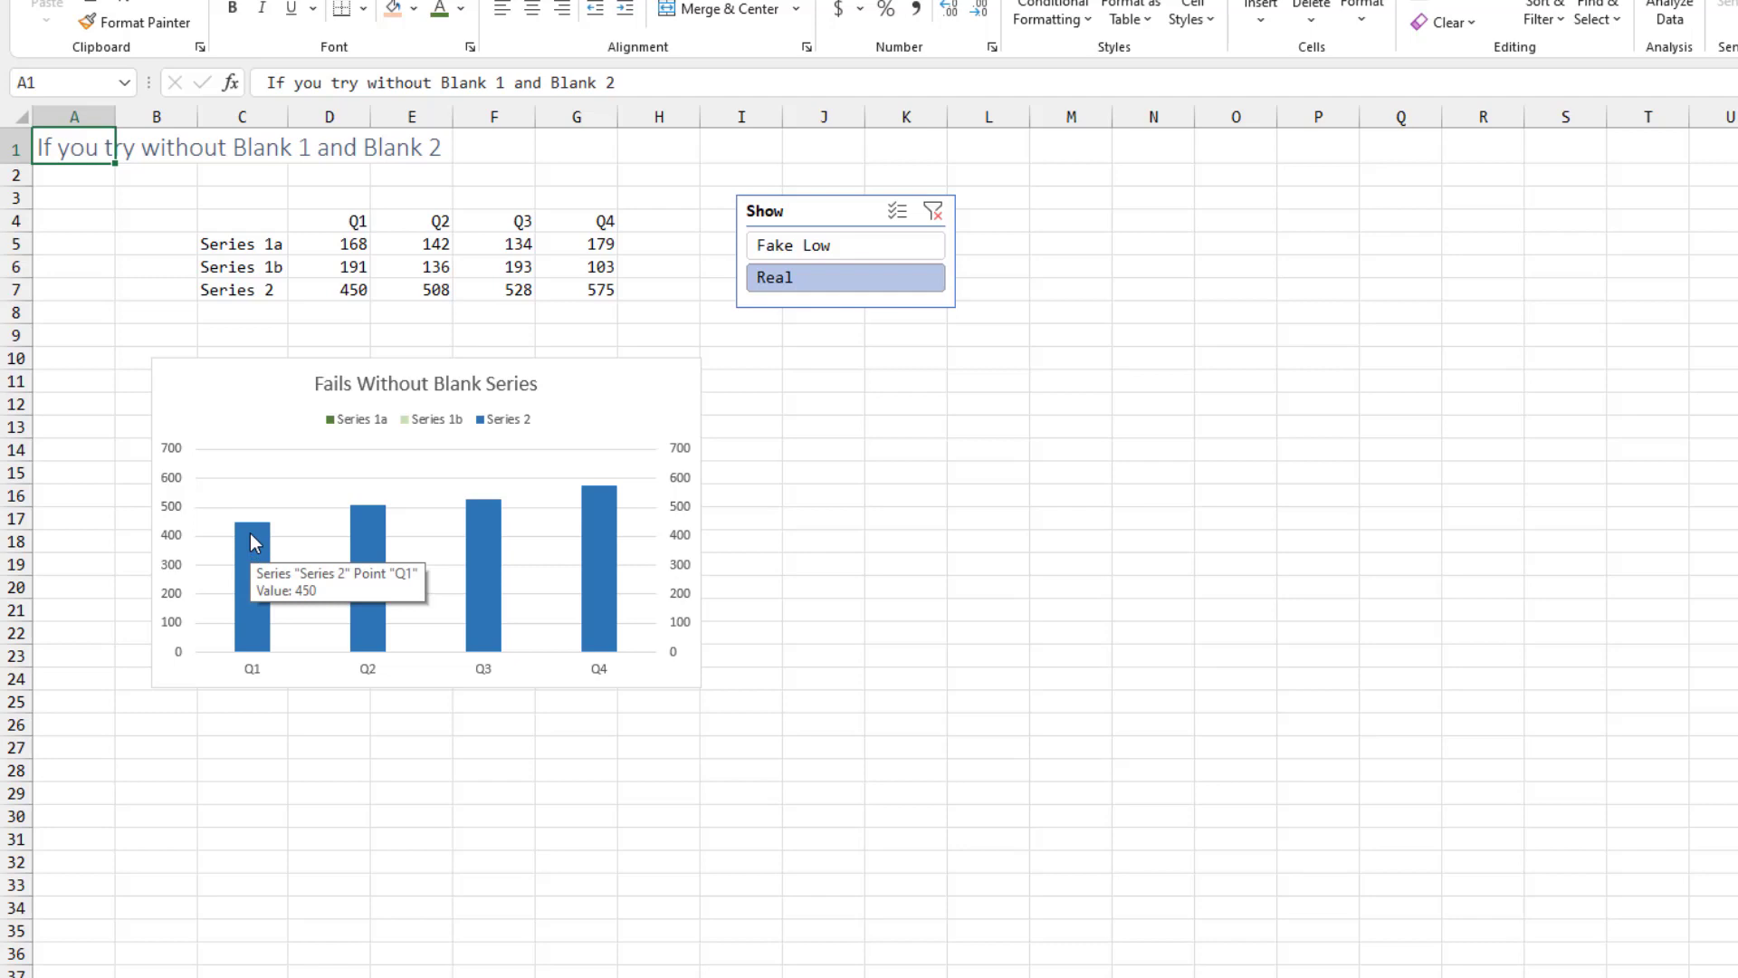
pyautogui.click(807, 242)
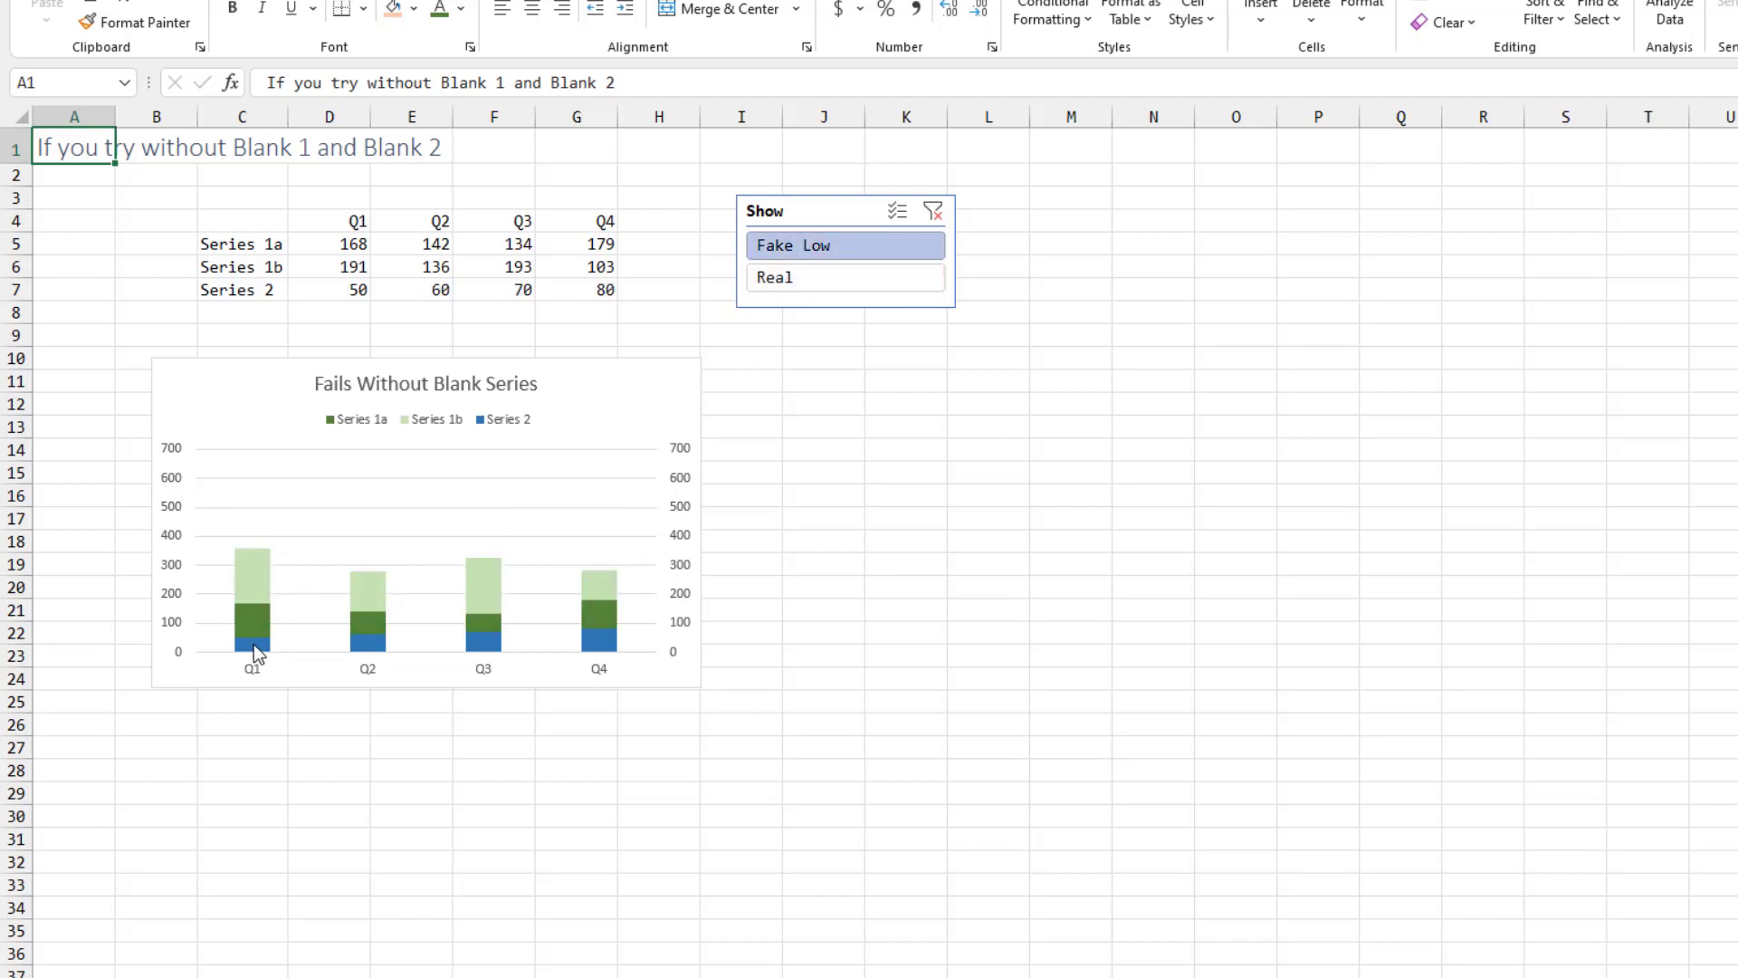
pyautogui.moveTo(255, 652)
pyautogui.moveTo(256, 585)
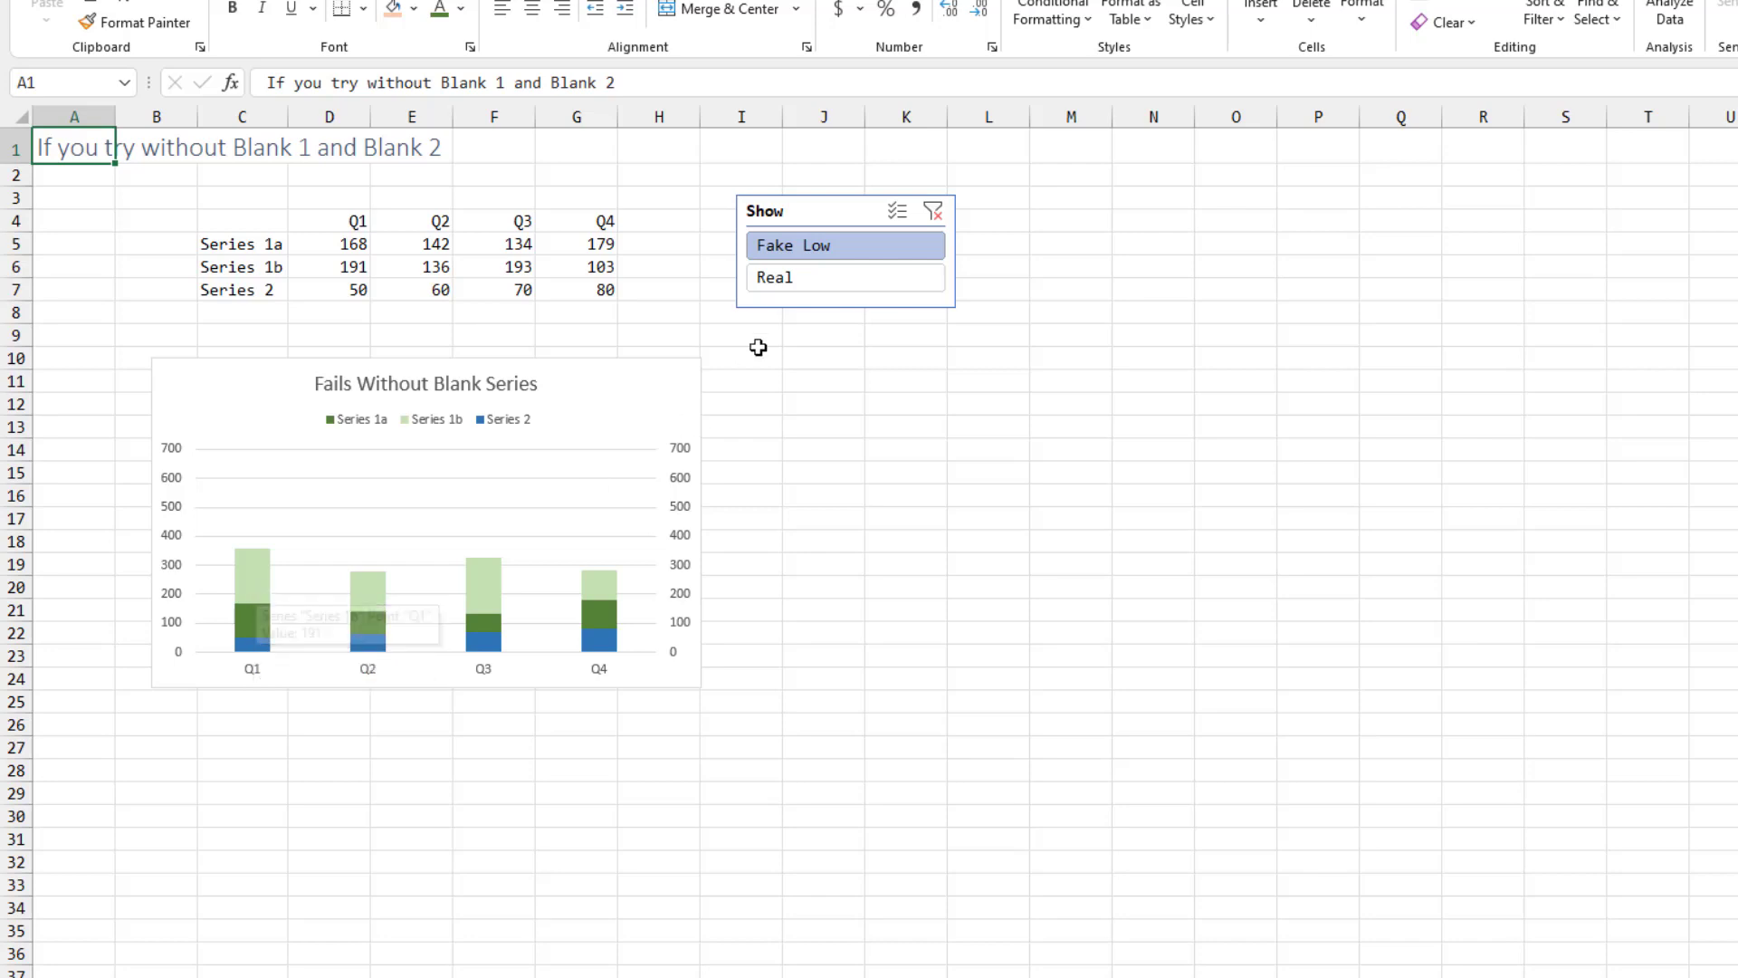
pyautogui.click(814, 278)
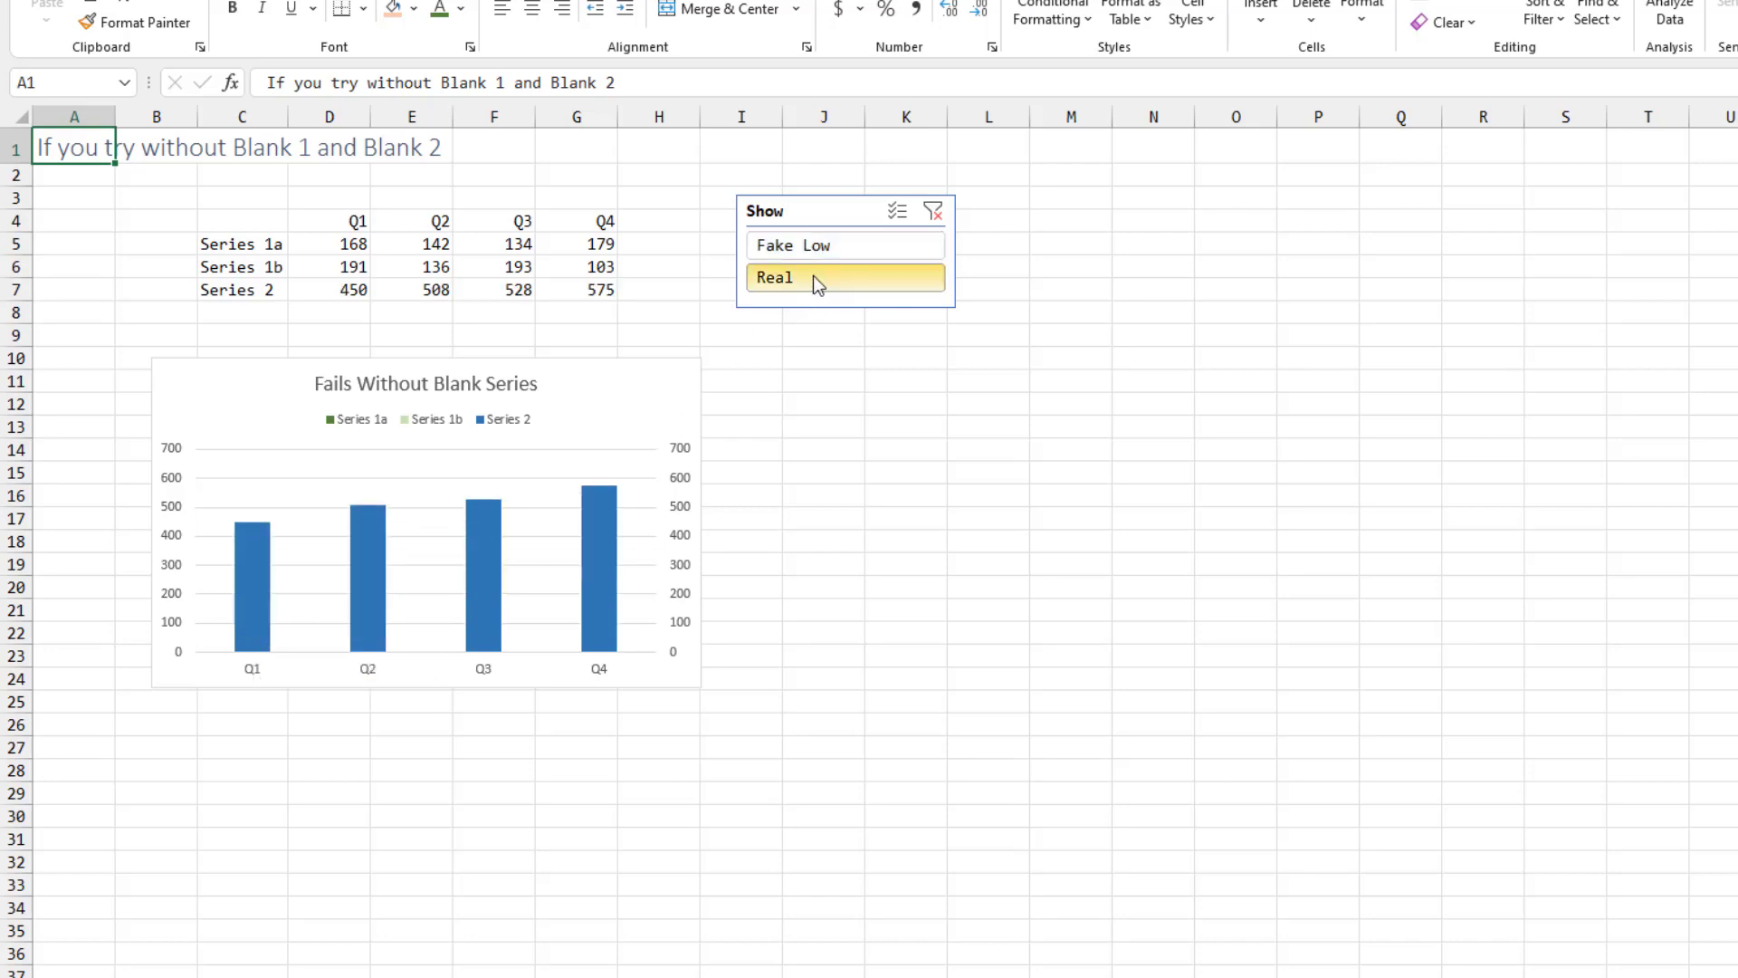
pyautogui.hotkey('ctrl', 'pageup')
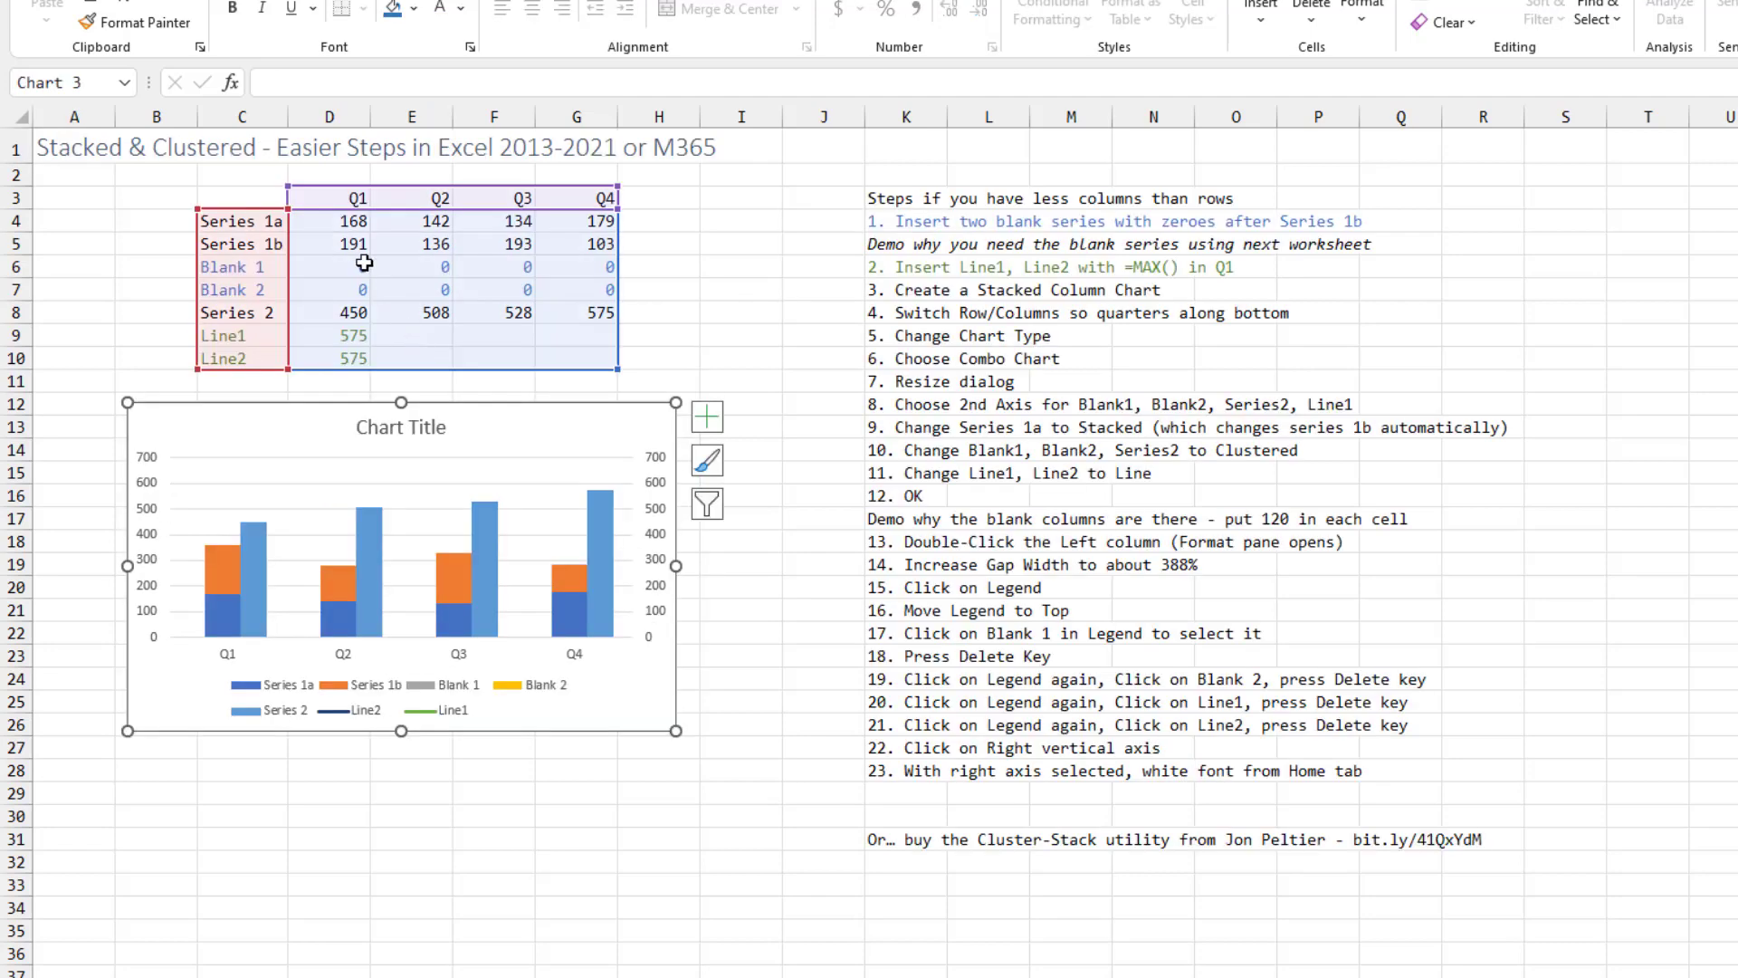
# Fill 120 into the Blank cells D6:G7, then undo to restore their 0 values
pyautogui.moveTo(265, 600)
pyautogui.moveTo(355, 265); pyautogui.dragTo(562, 281)
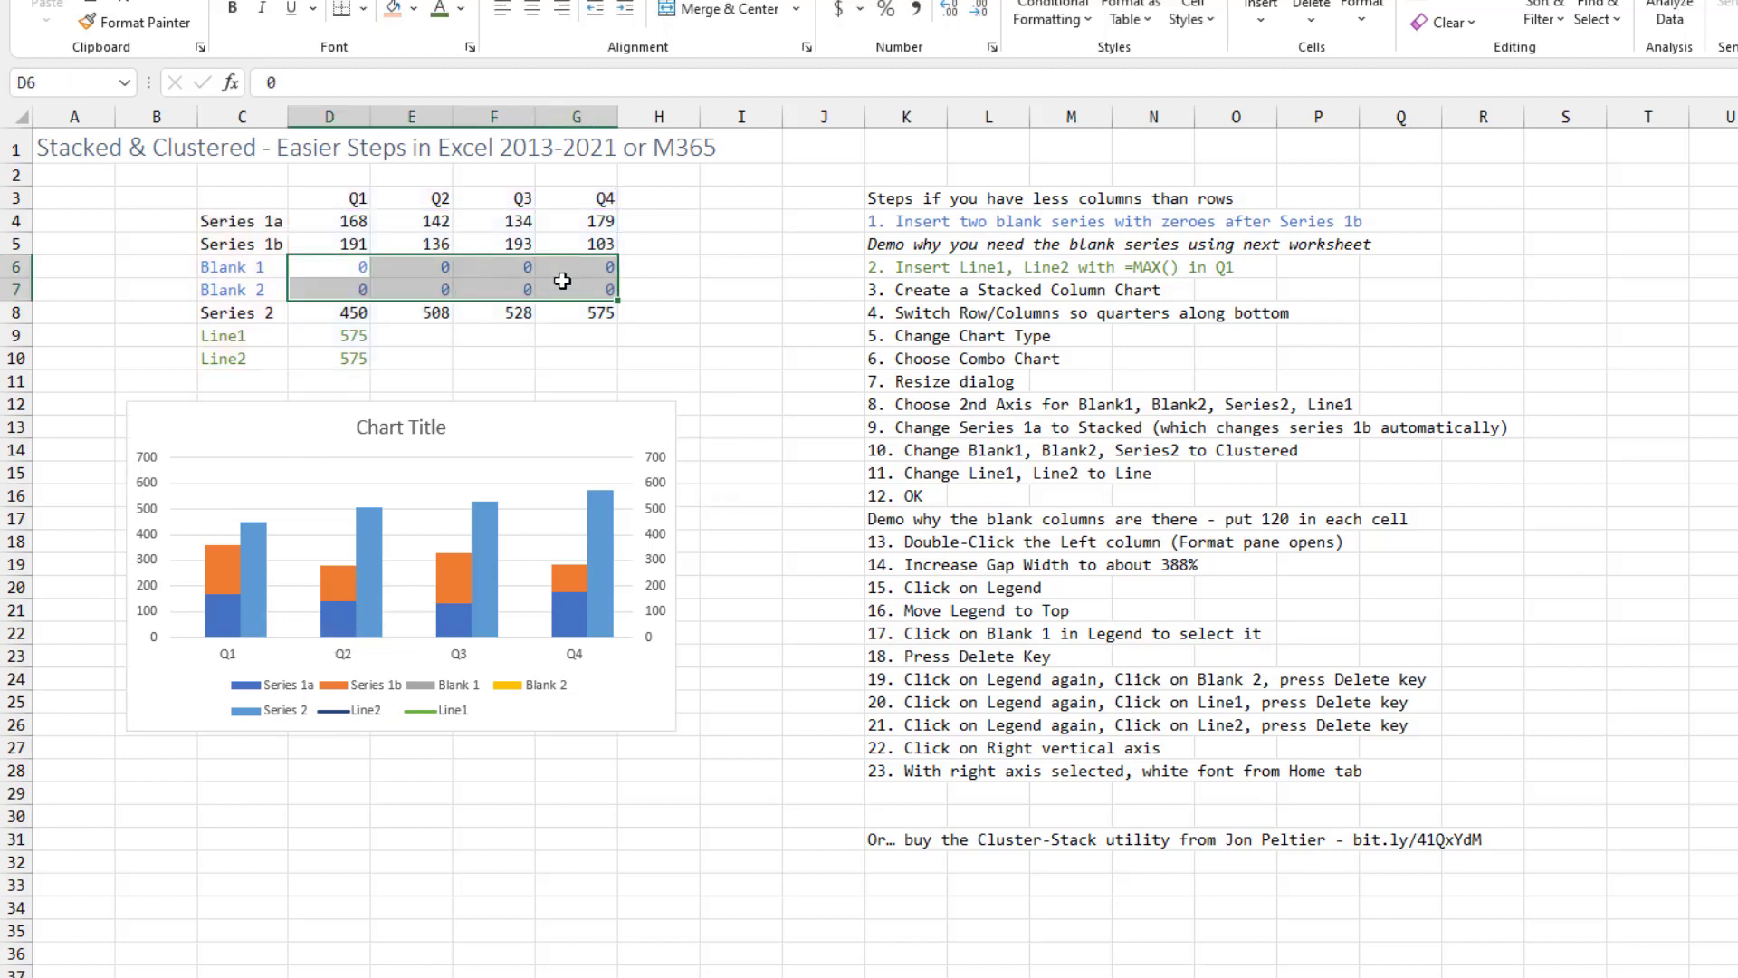
pyautogui.write('120')
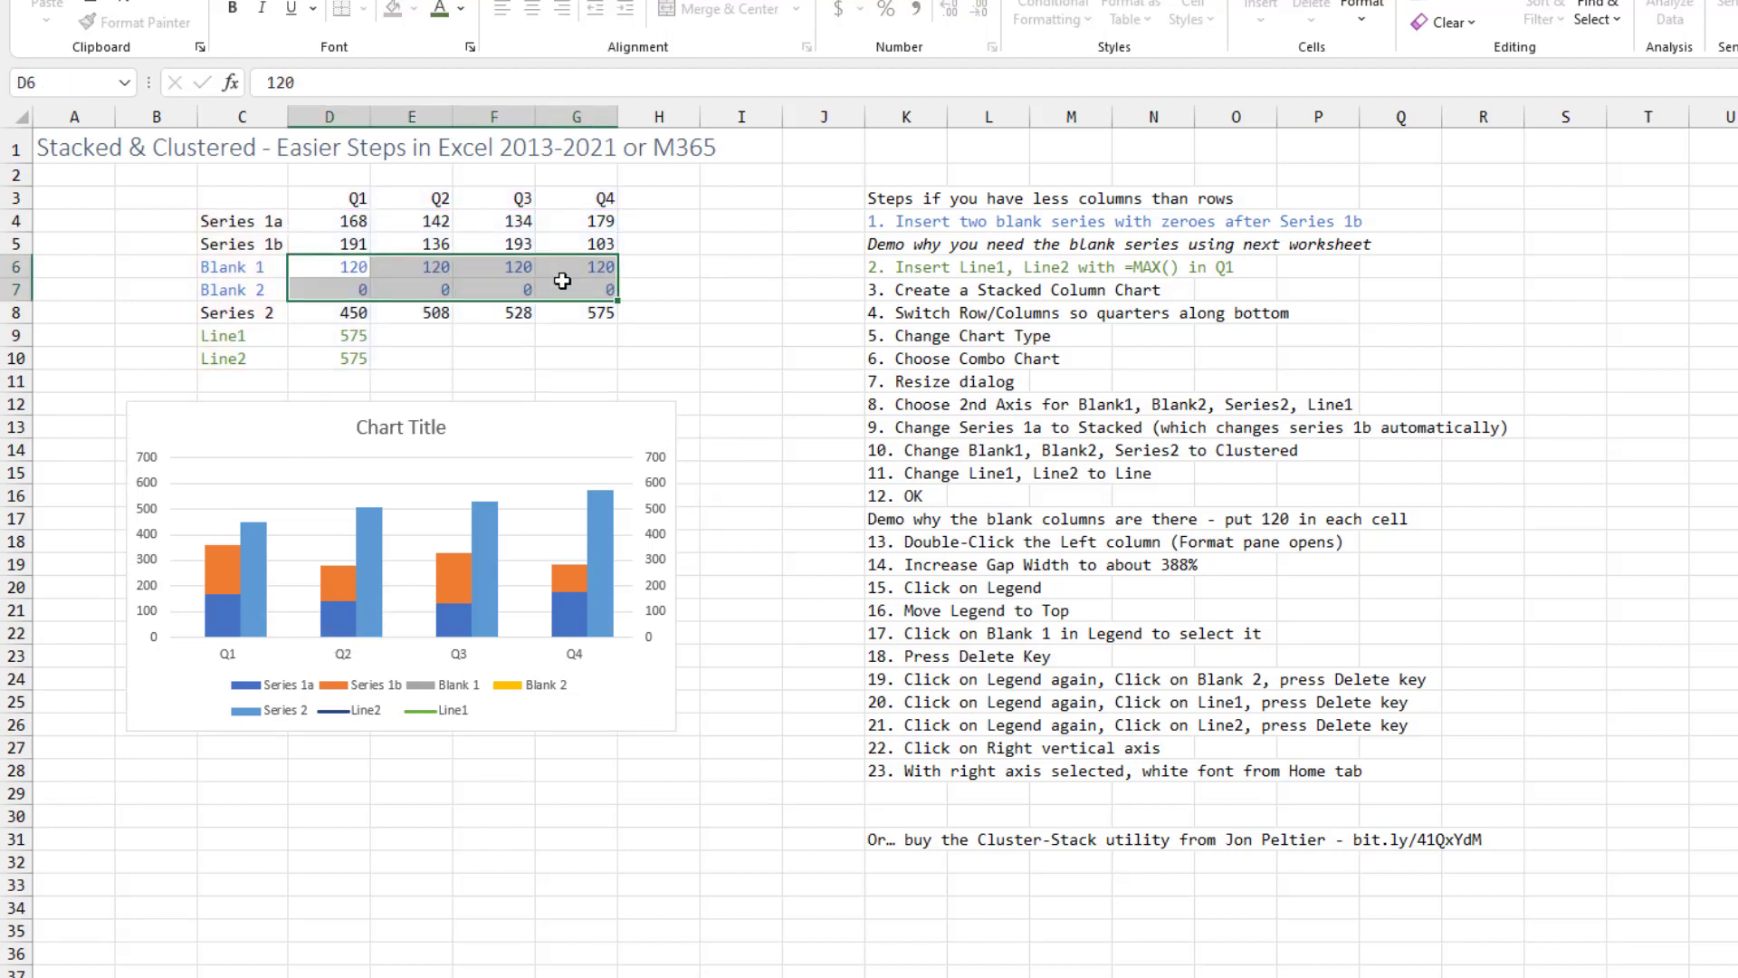
pyautogui.hotkey('ctrl', 'Return')
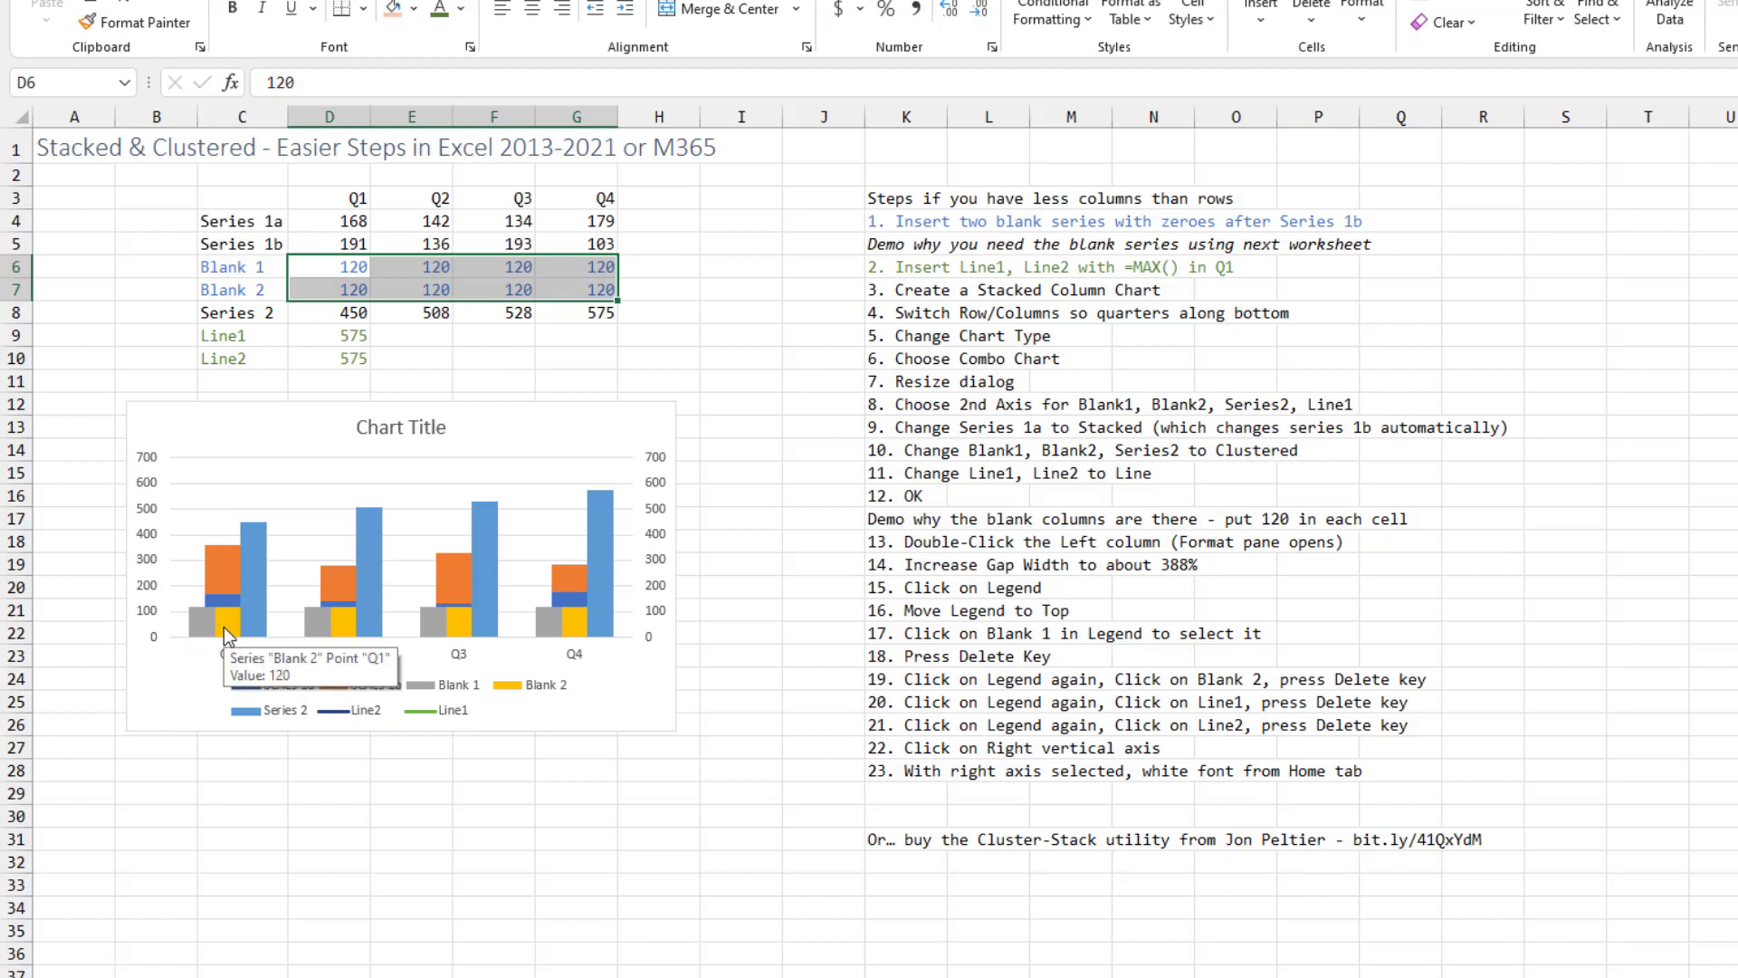
pyautogui.moveTo(257, 625)
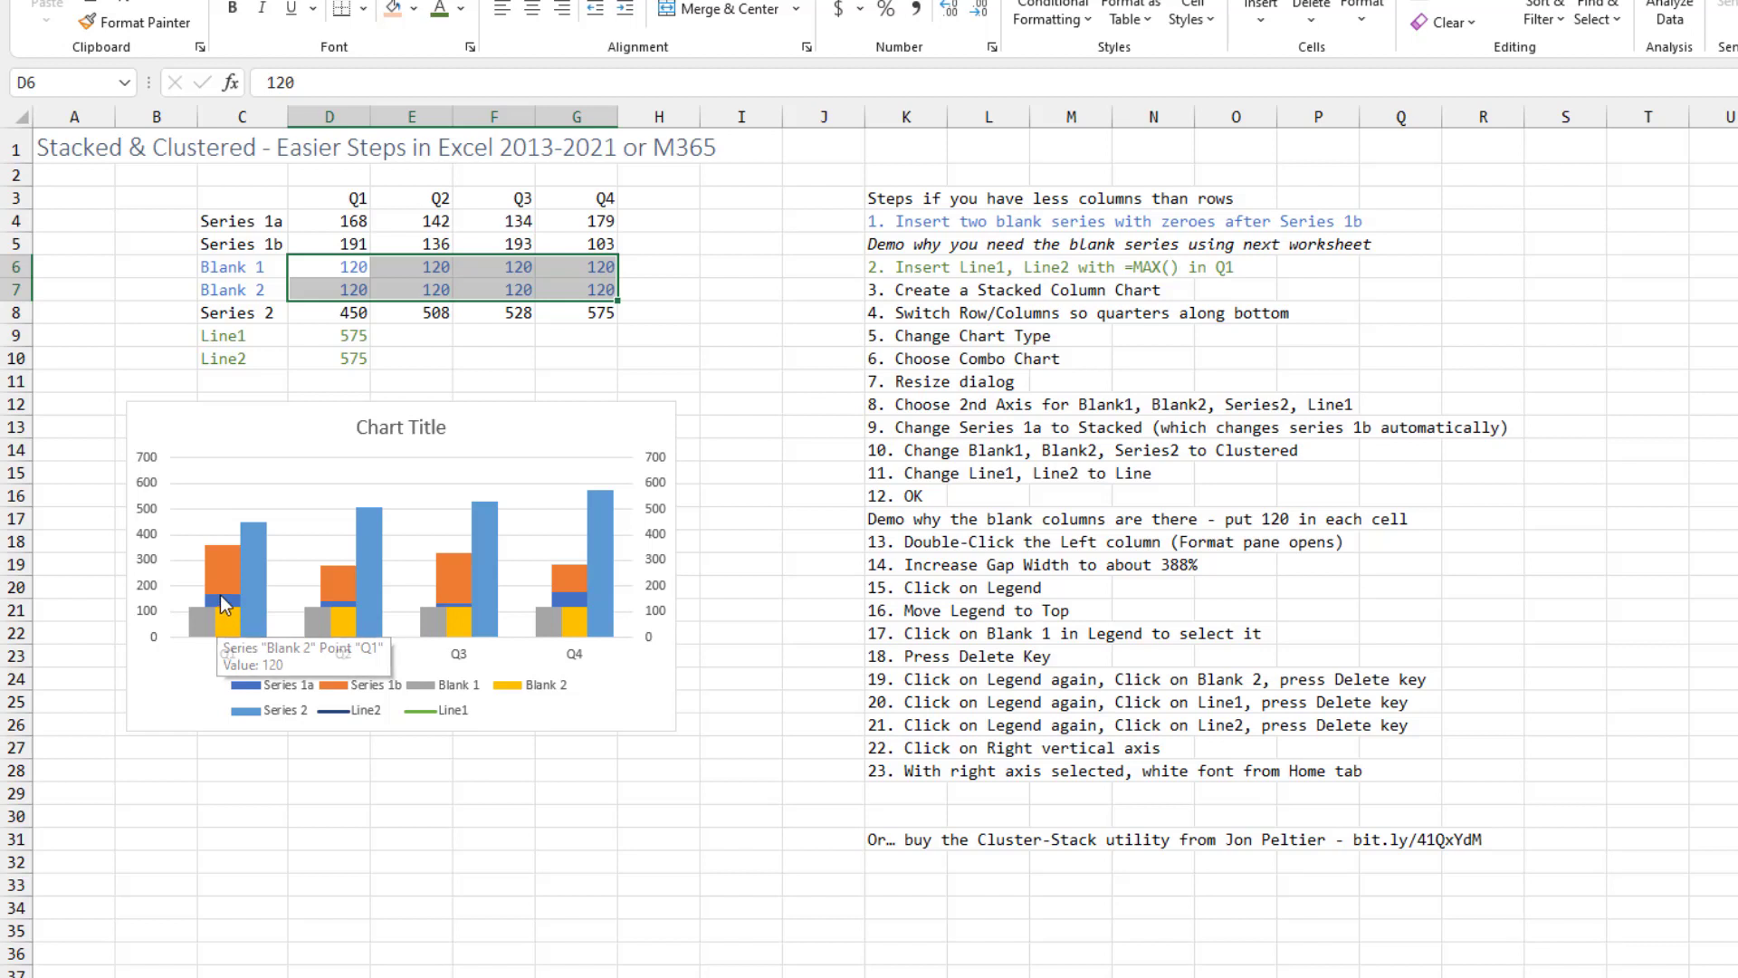
pyautogui.moveTo(221, 586)
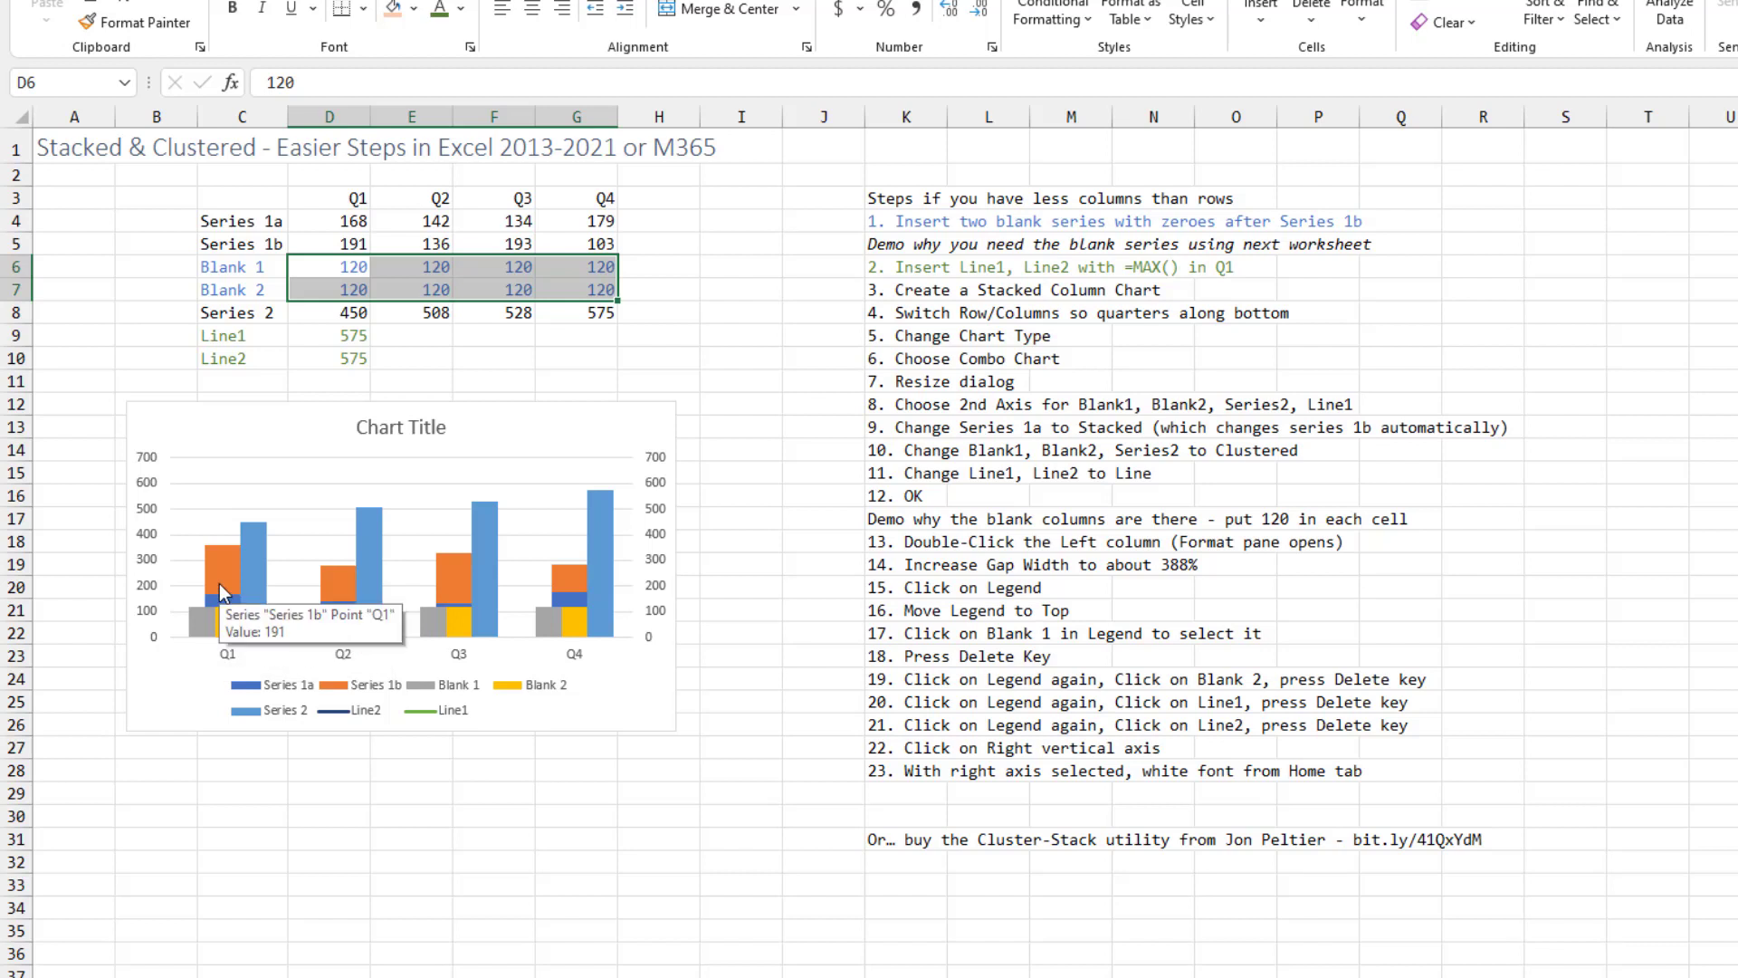
pyautogui.hotkey('ctrl', 'z')
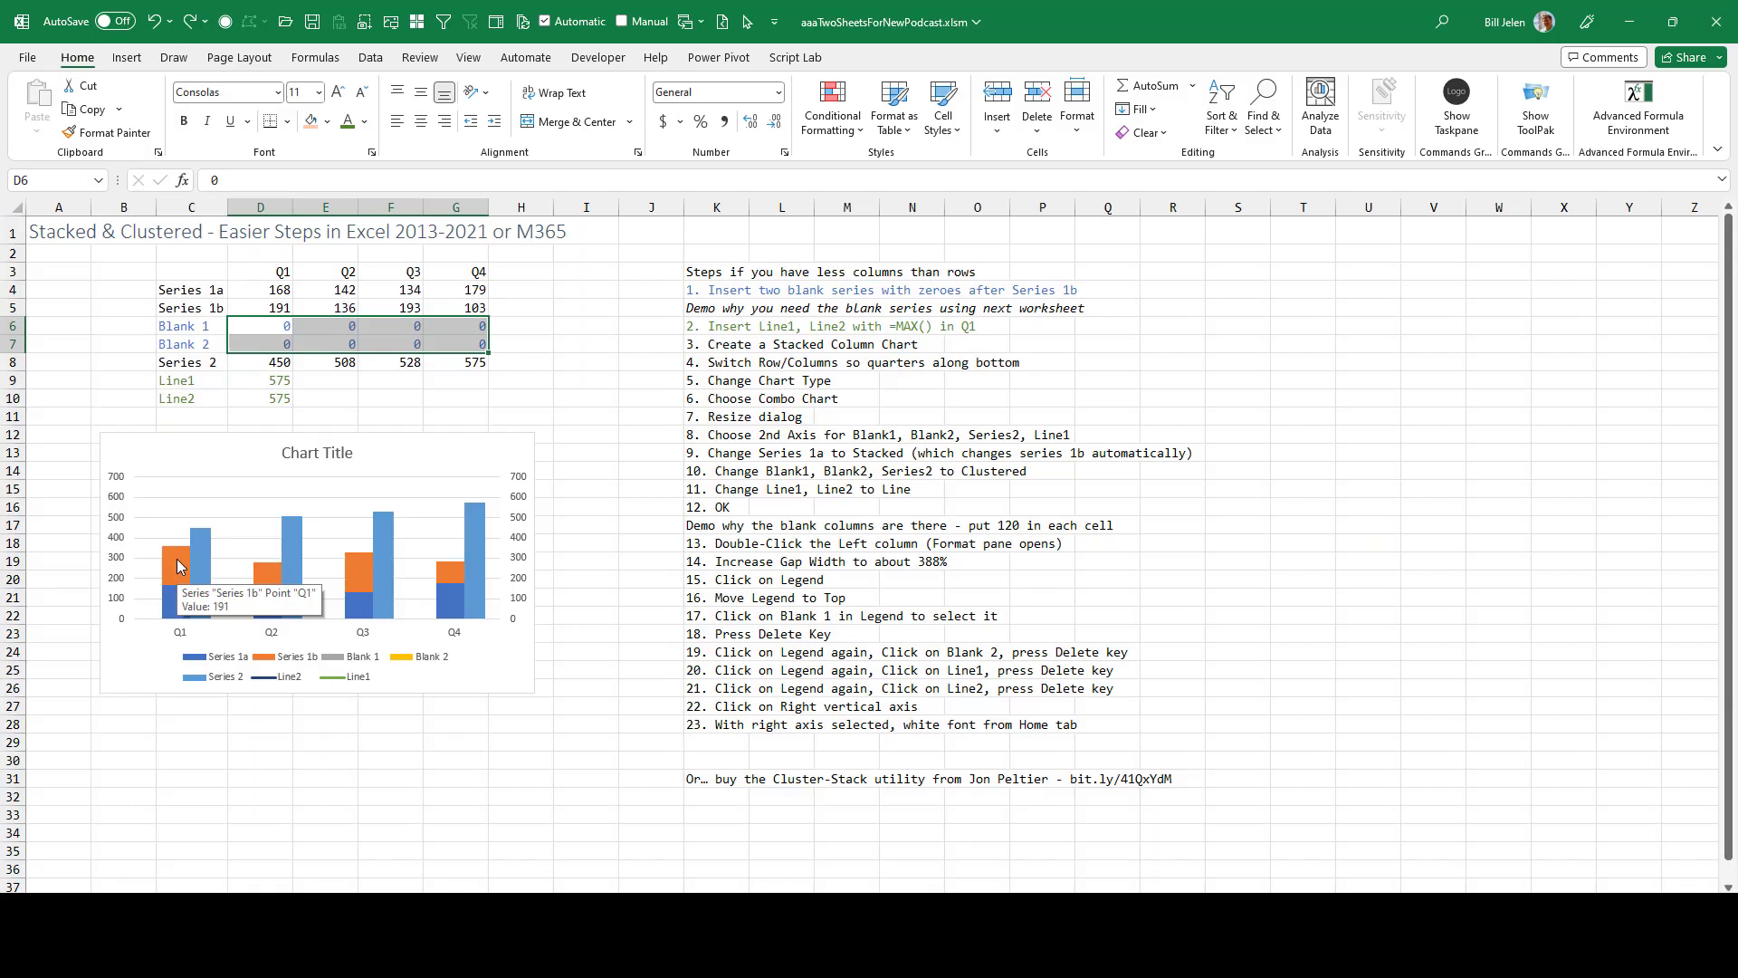
# Set the stacked Series 1a/1b columns' gap width to about 353% in Format Data Series
pyautogui.doubleClick(224, 563)
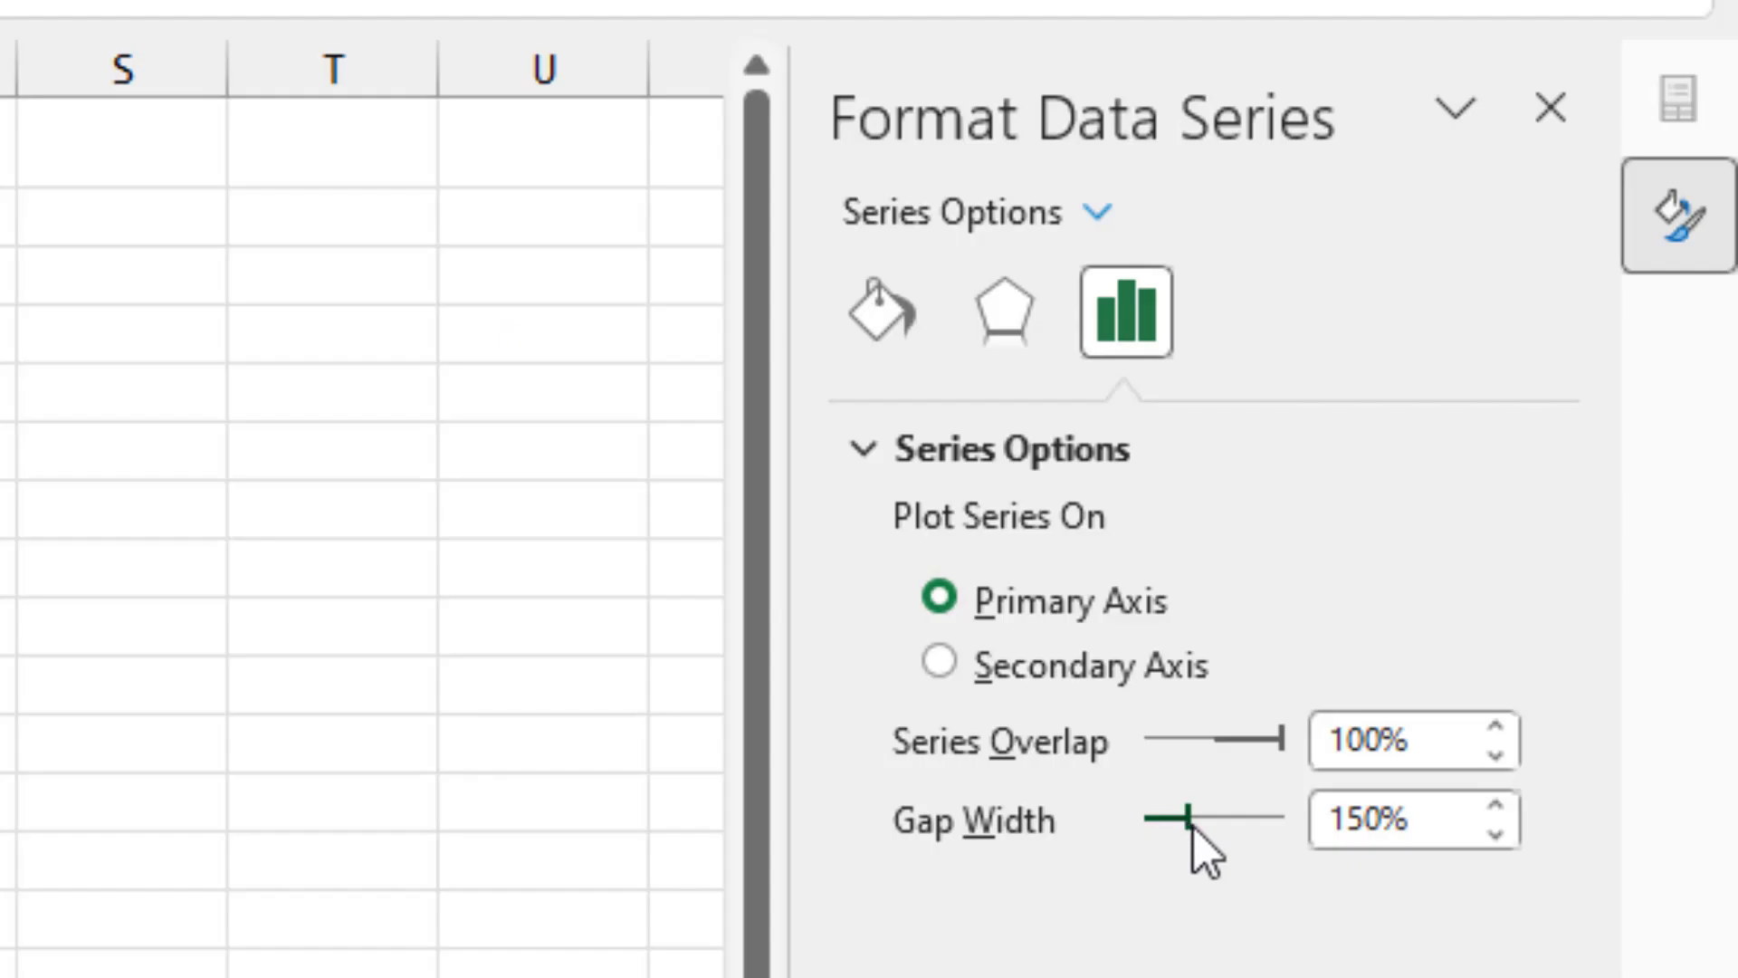
pyautogui.moveTo(1193, 828); pyautogui.dragTo(1259, 824)
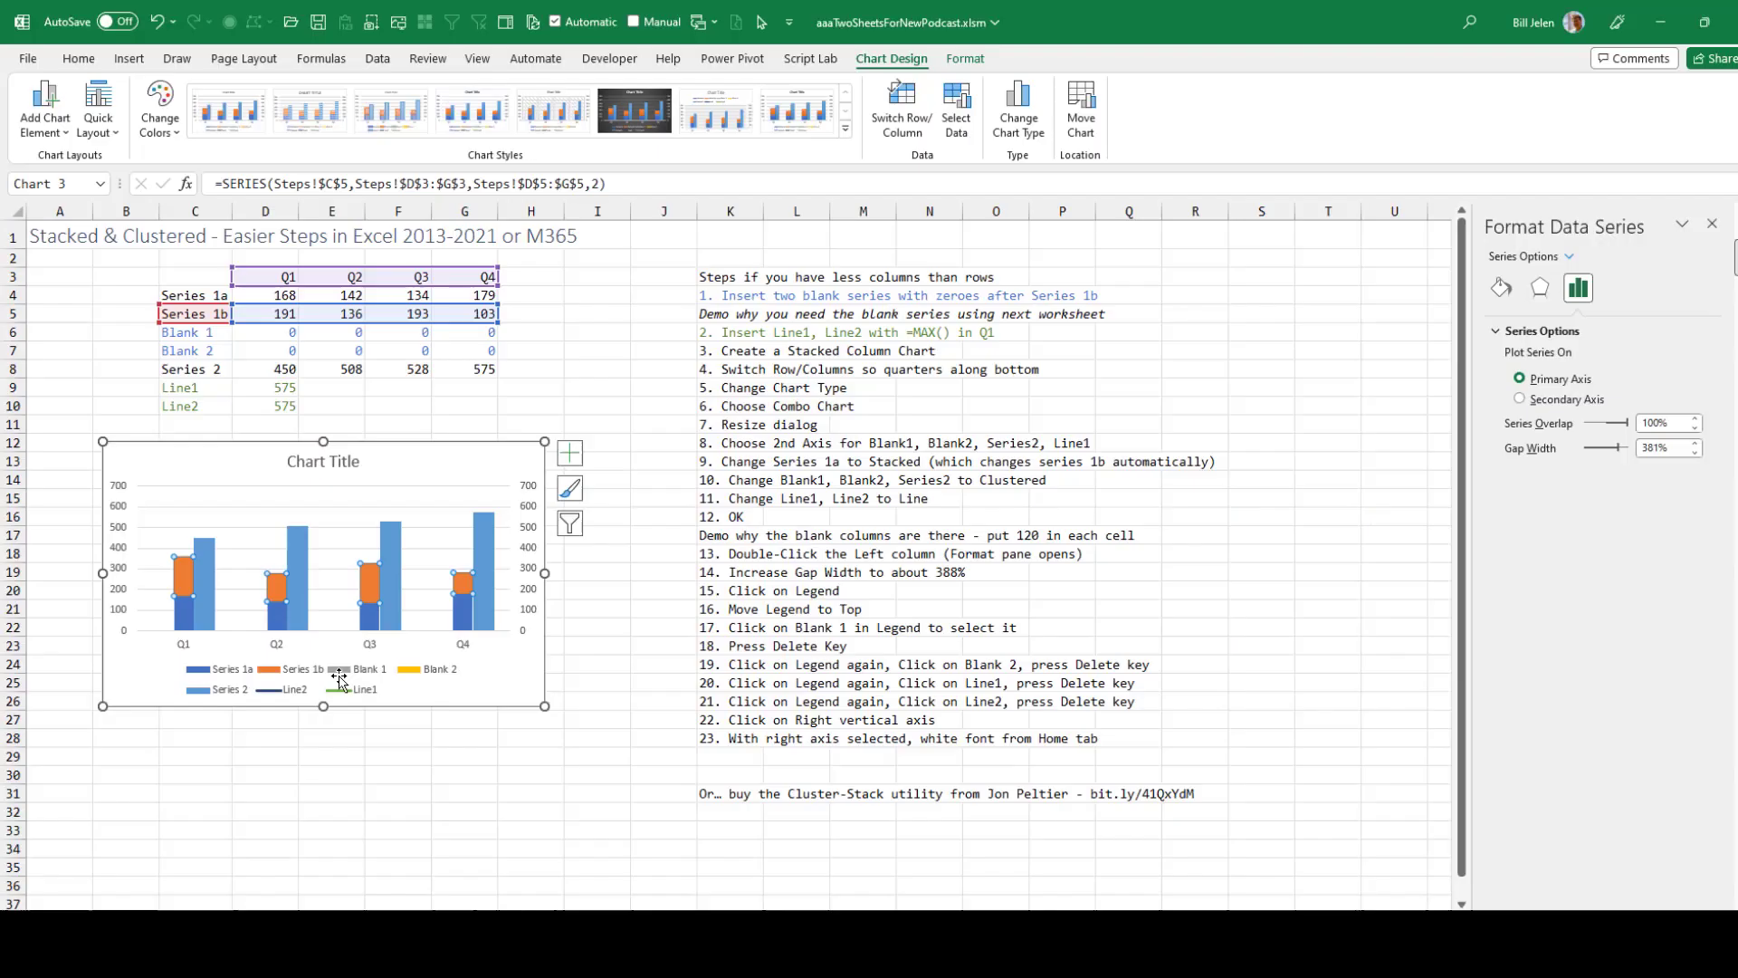
# Move the chart legend to the top and delete its Blank 1 entry
pyautogui.click(341, 678)
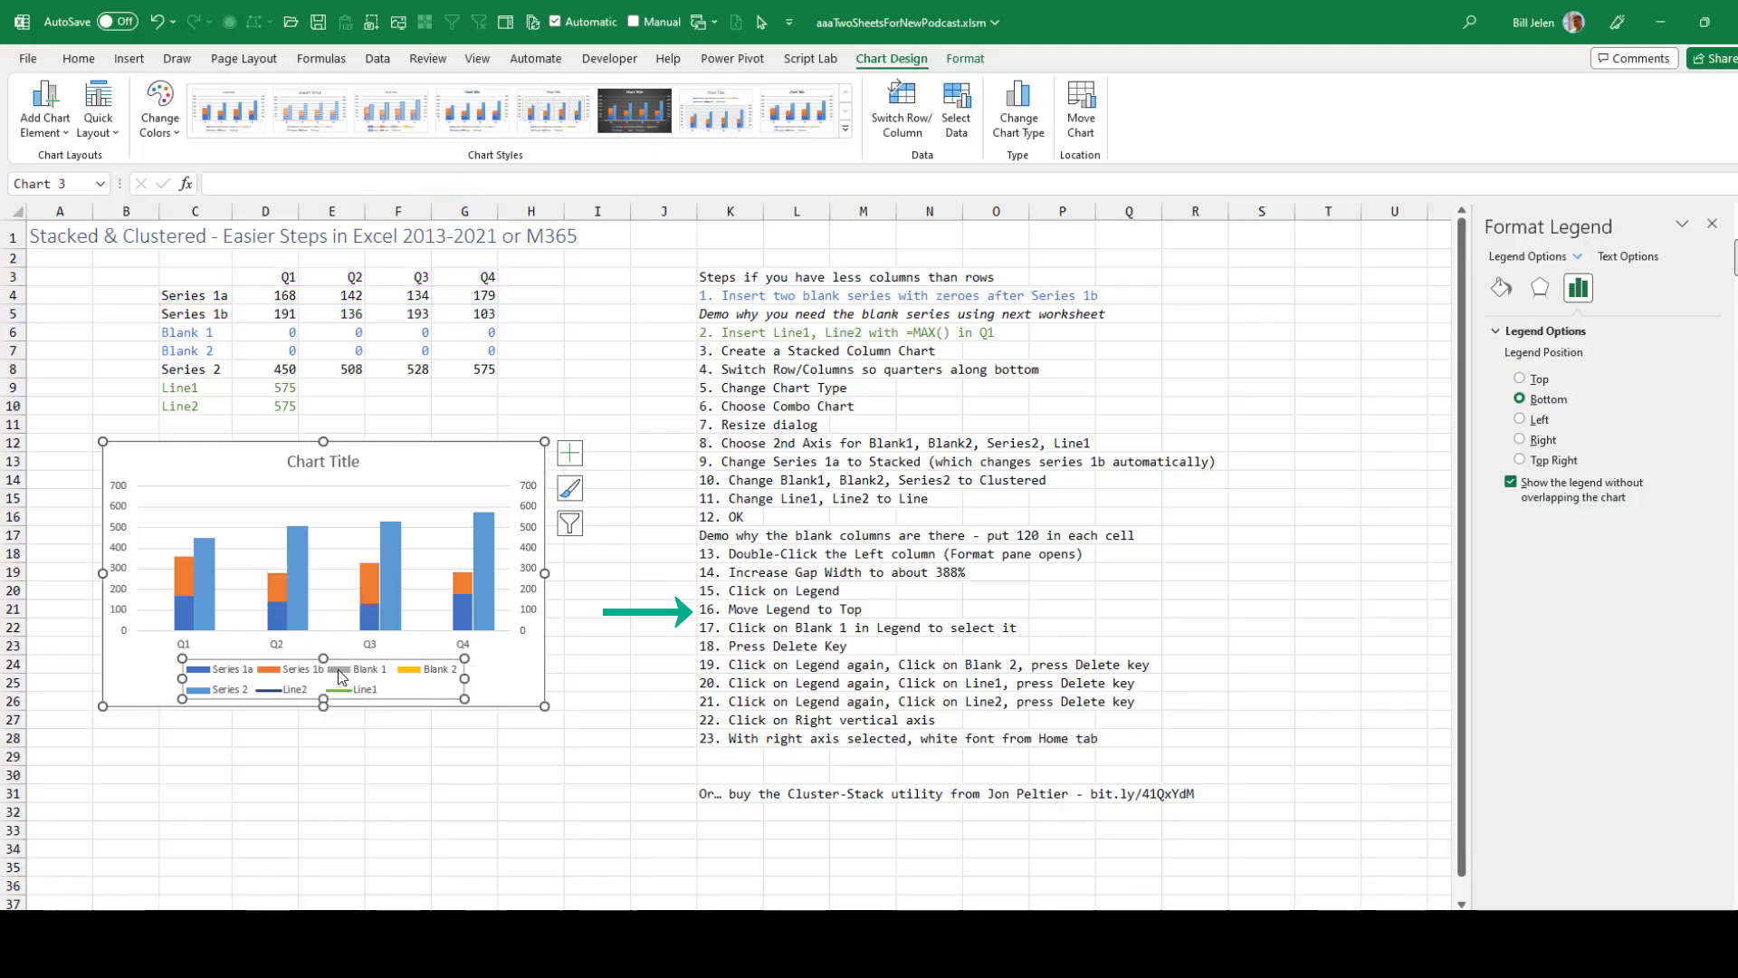
pyautogui.click(1520, 380)
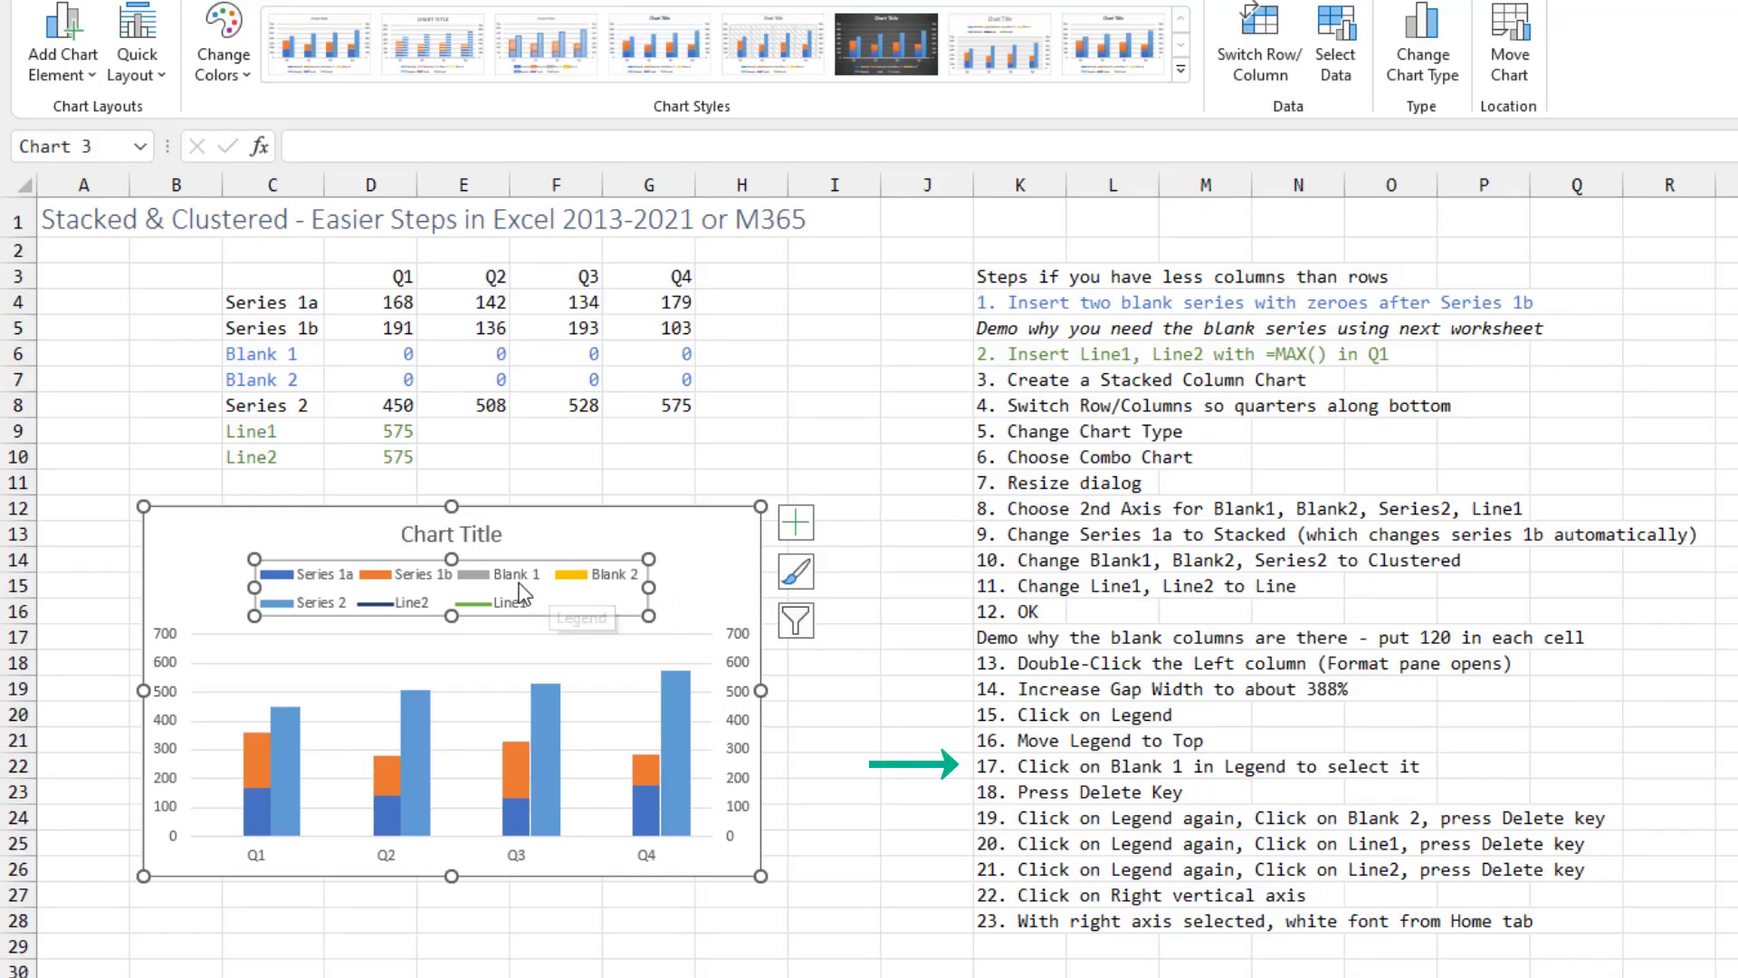
pyautogui.click(499, 573)
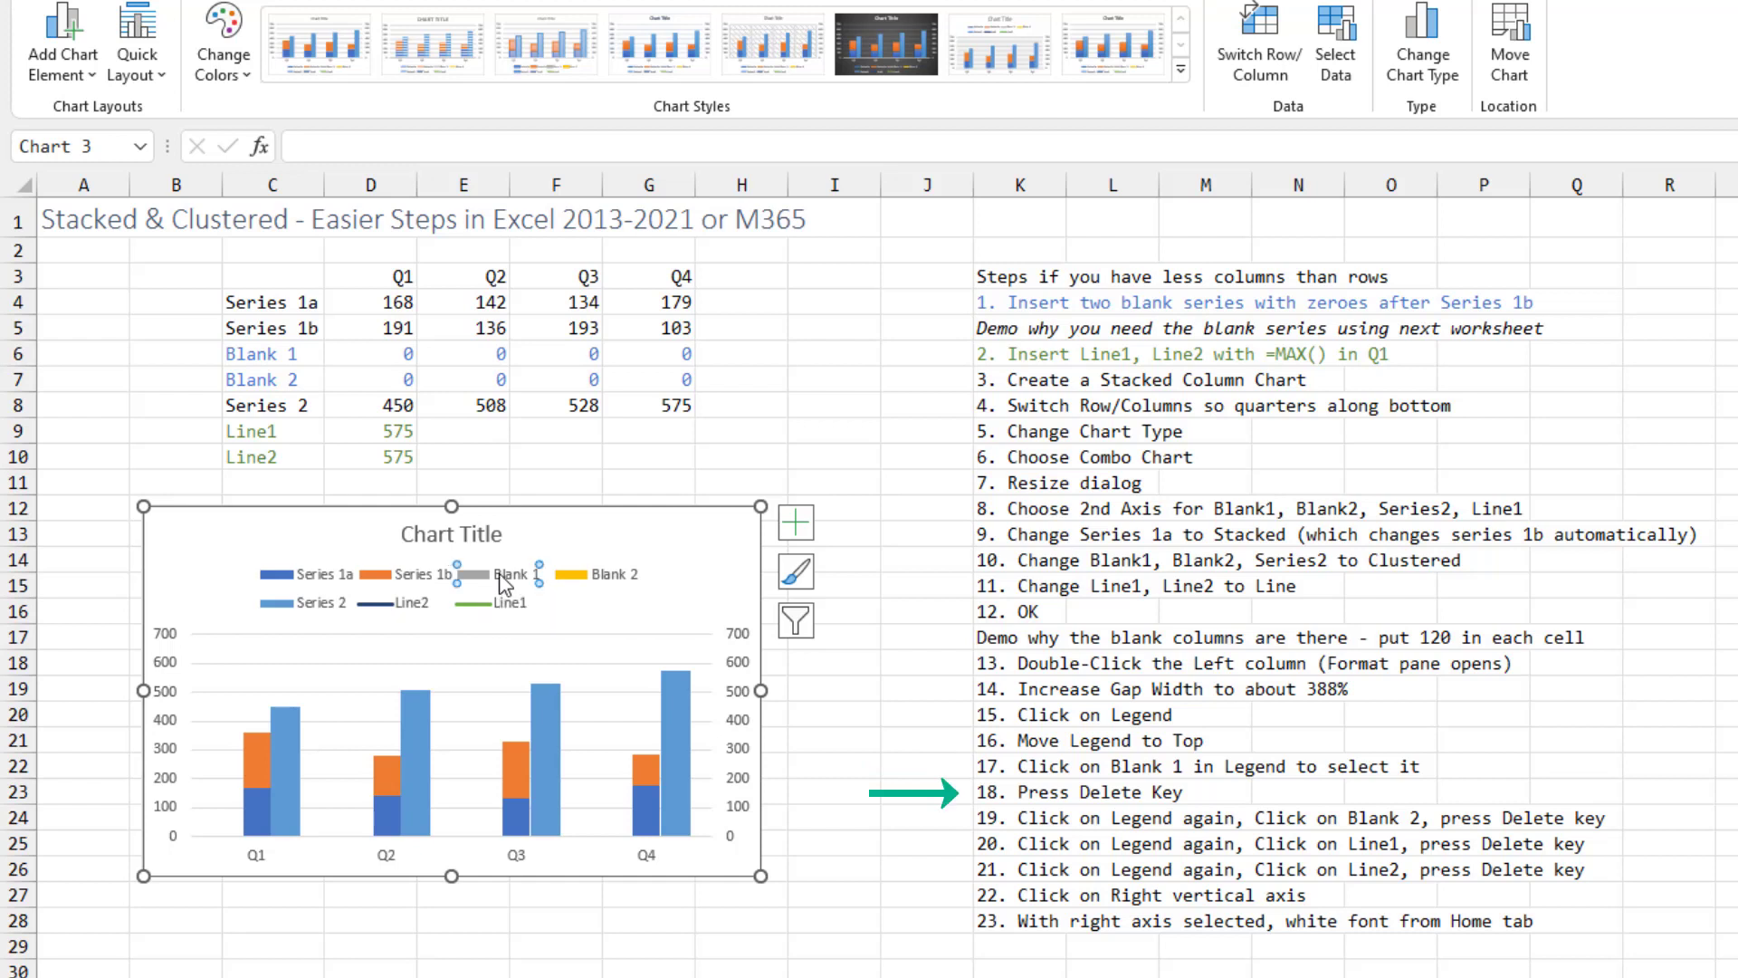
pyautogui.press('Delete')
pyautogui.press('Delete')
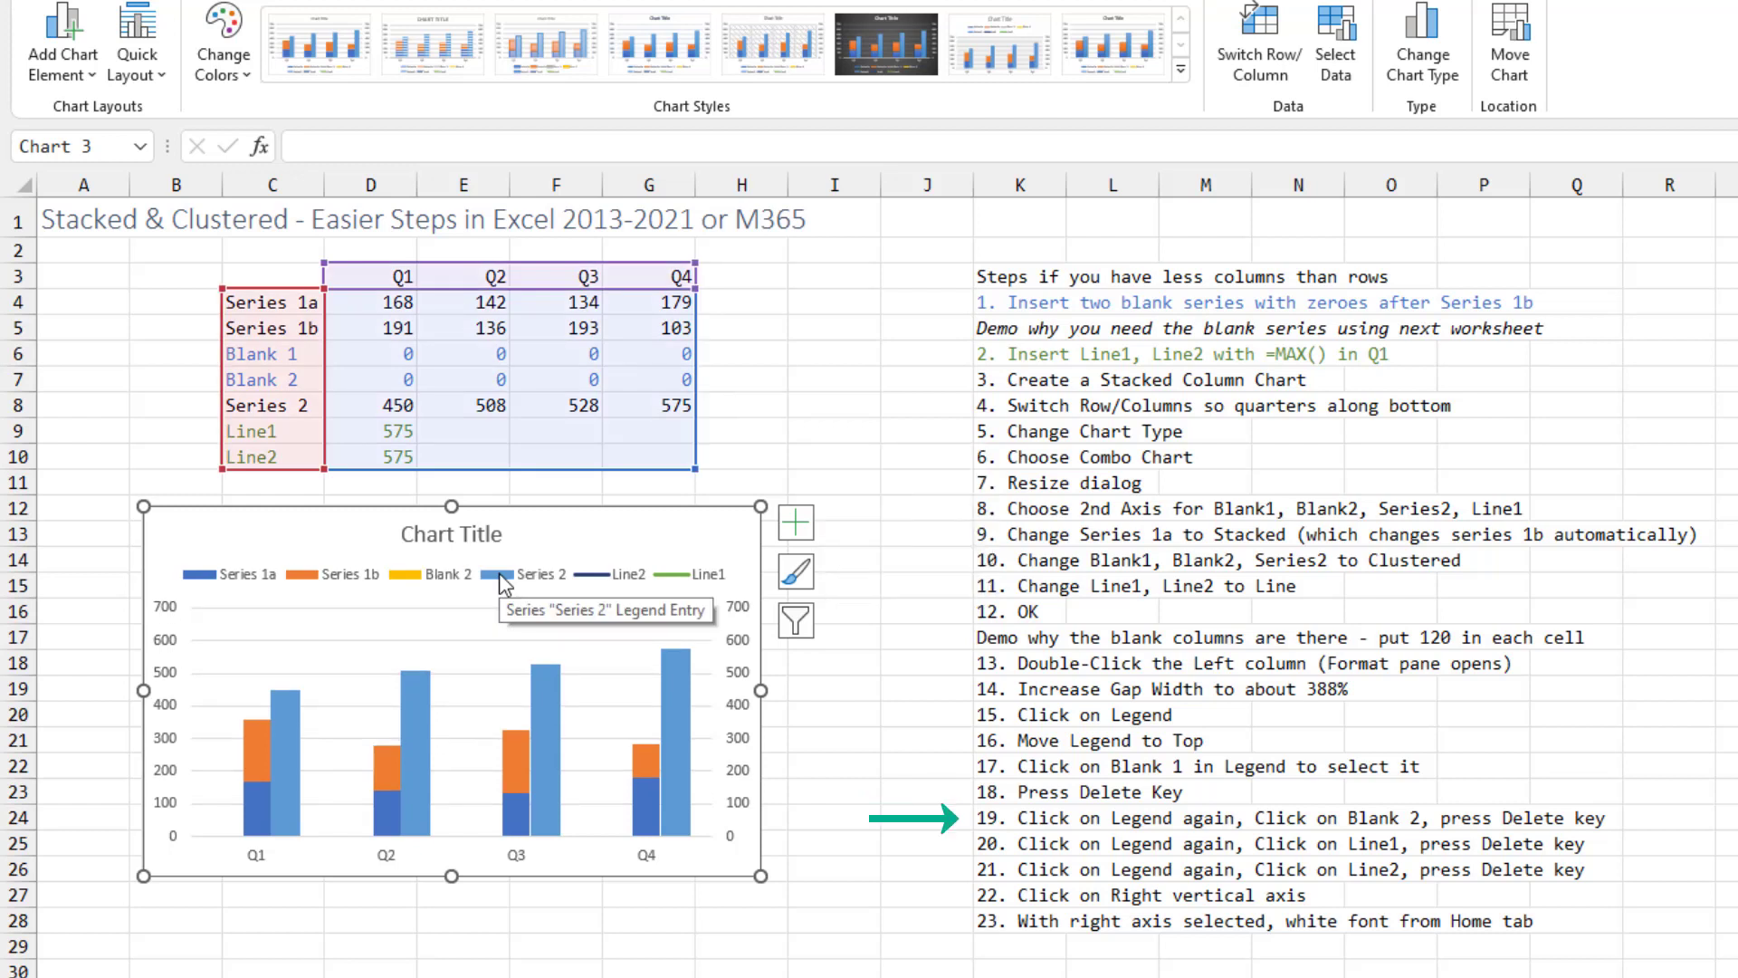
# Delete the Blank 2, Line2 and Line1 entries from the legend
pyautogui.click(504, 579)
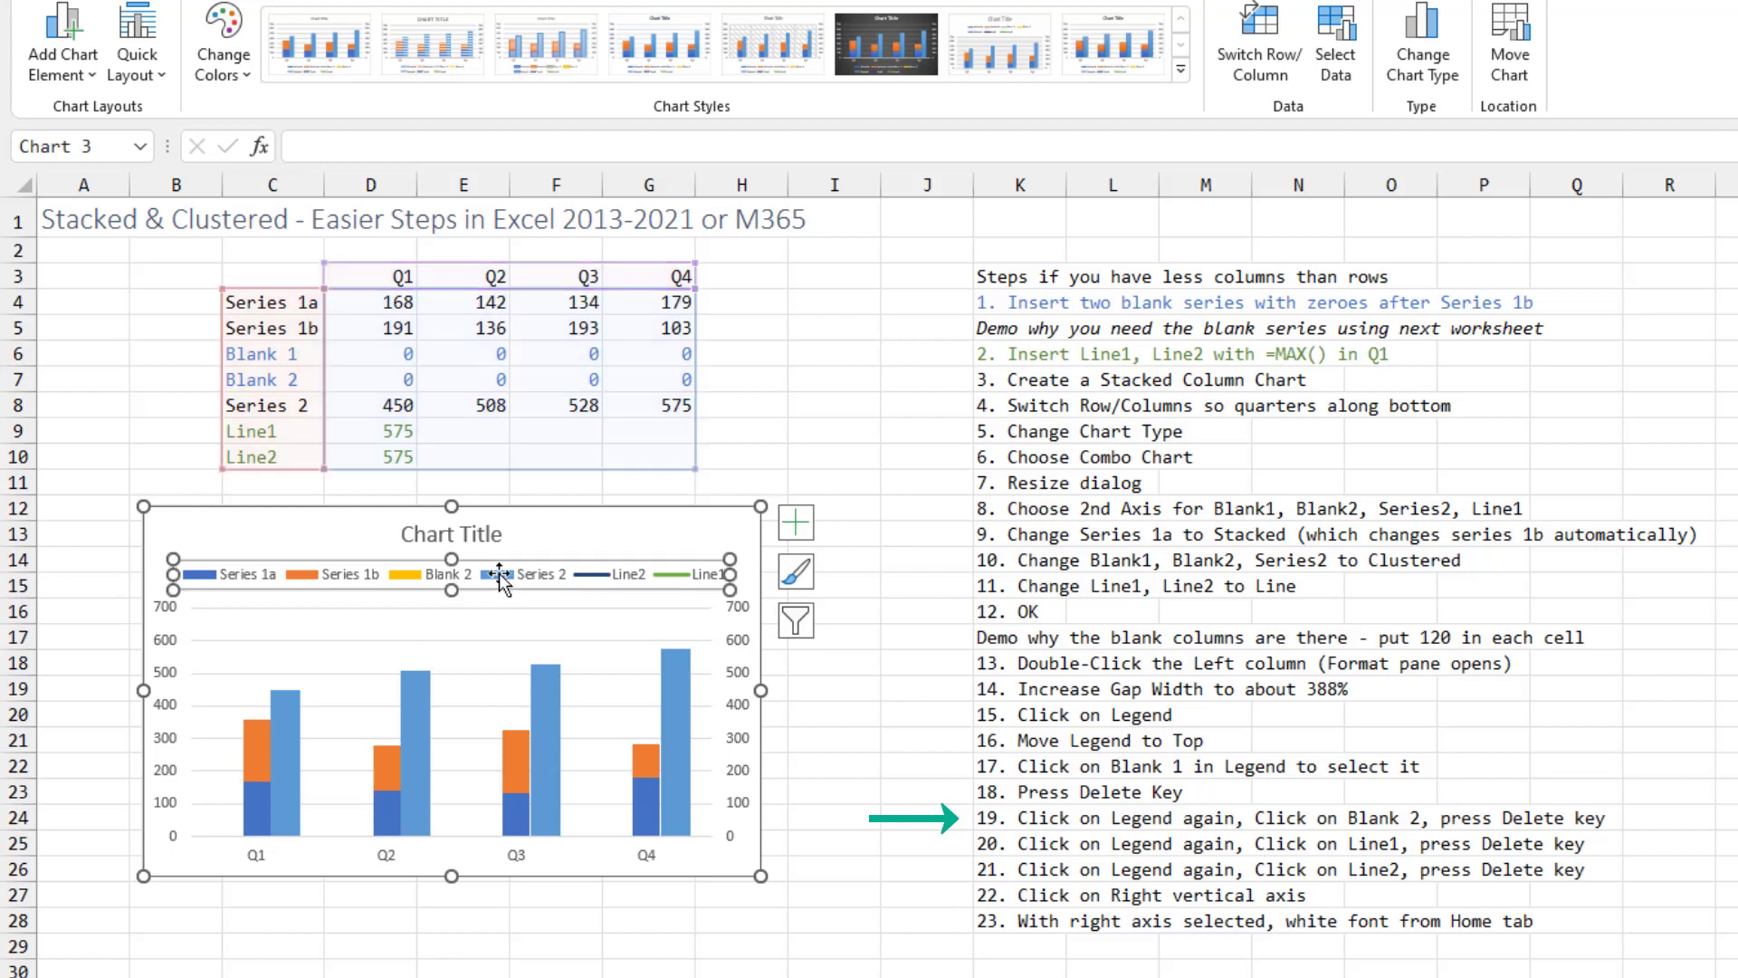
pyautogui.click(439, 580)
pyautogui.press('Delete')
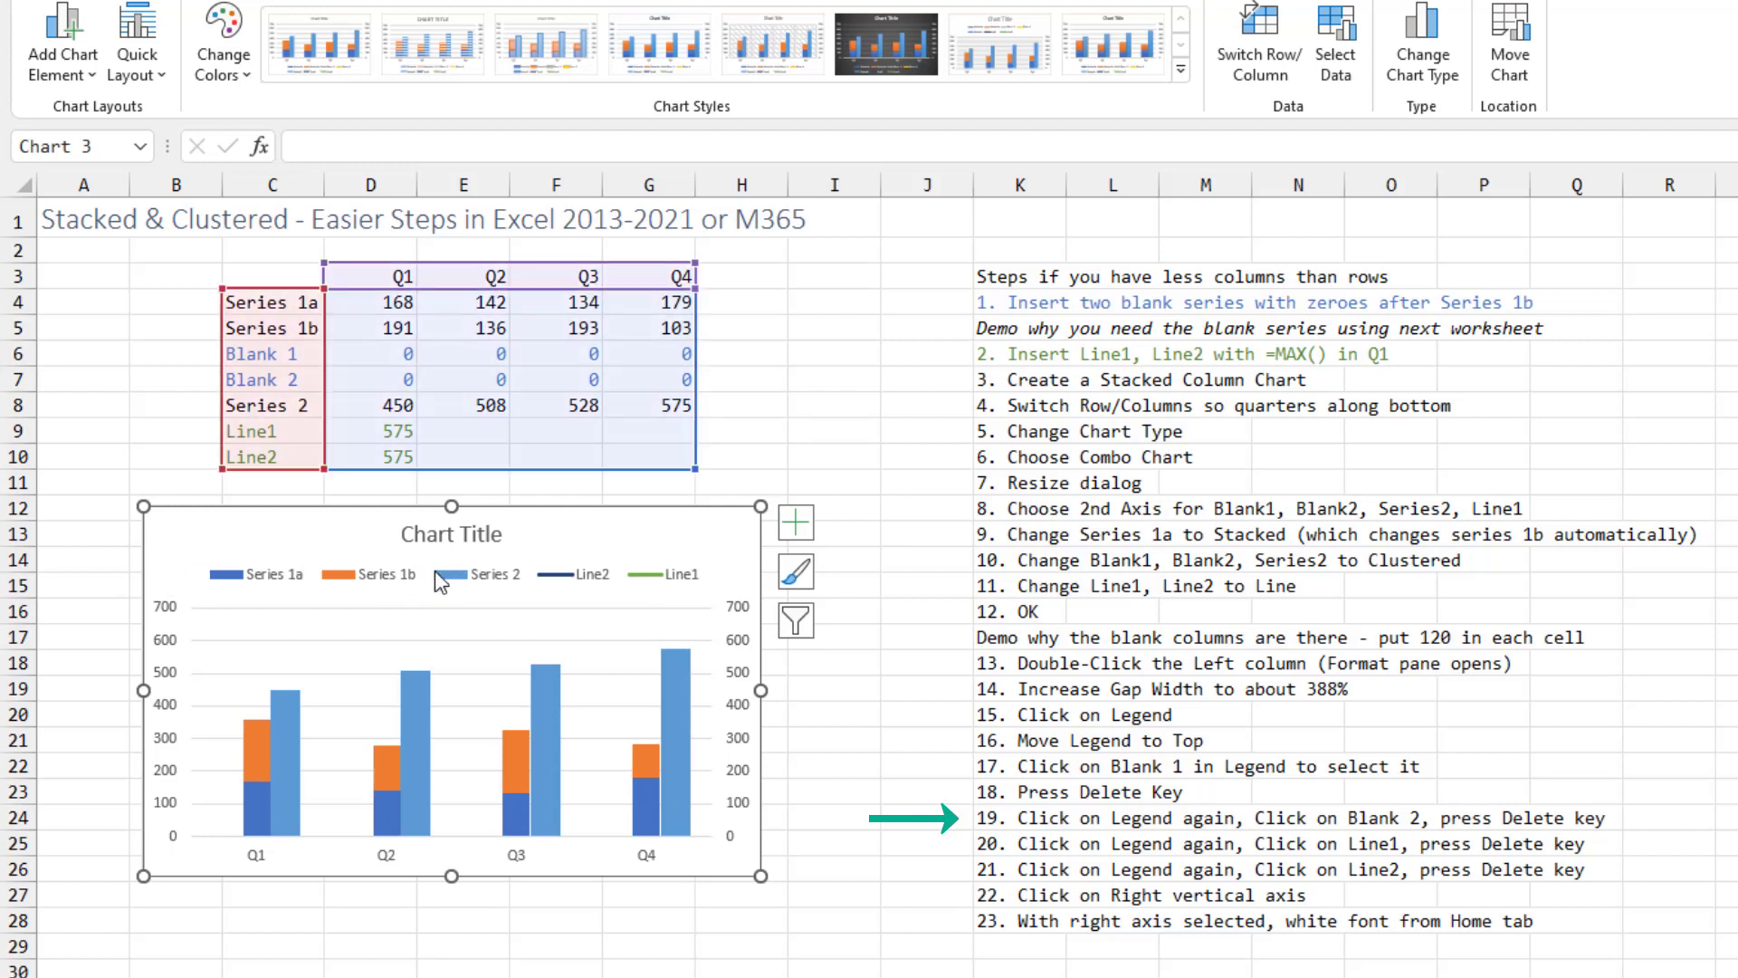
pyautogui.click(545, 576)
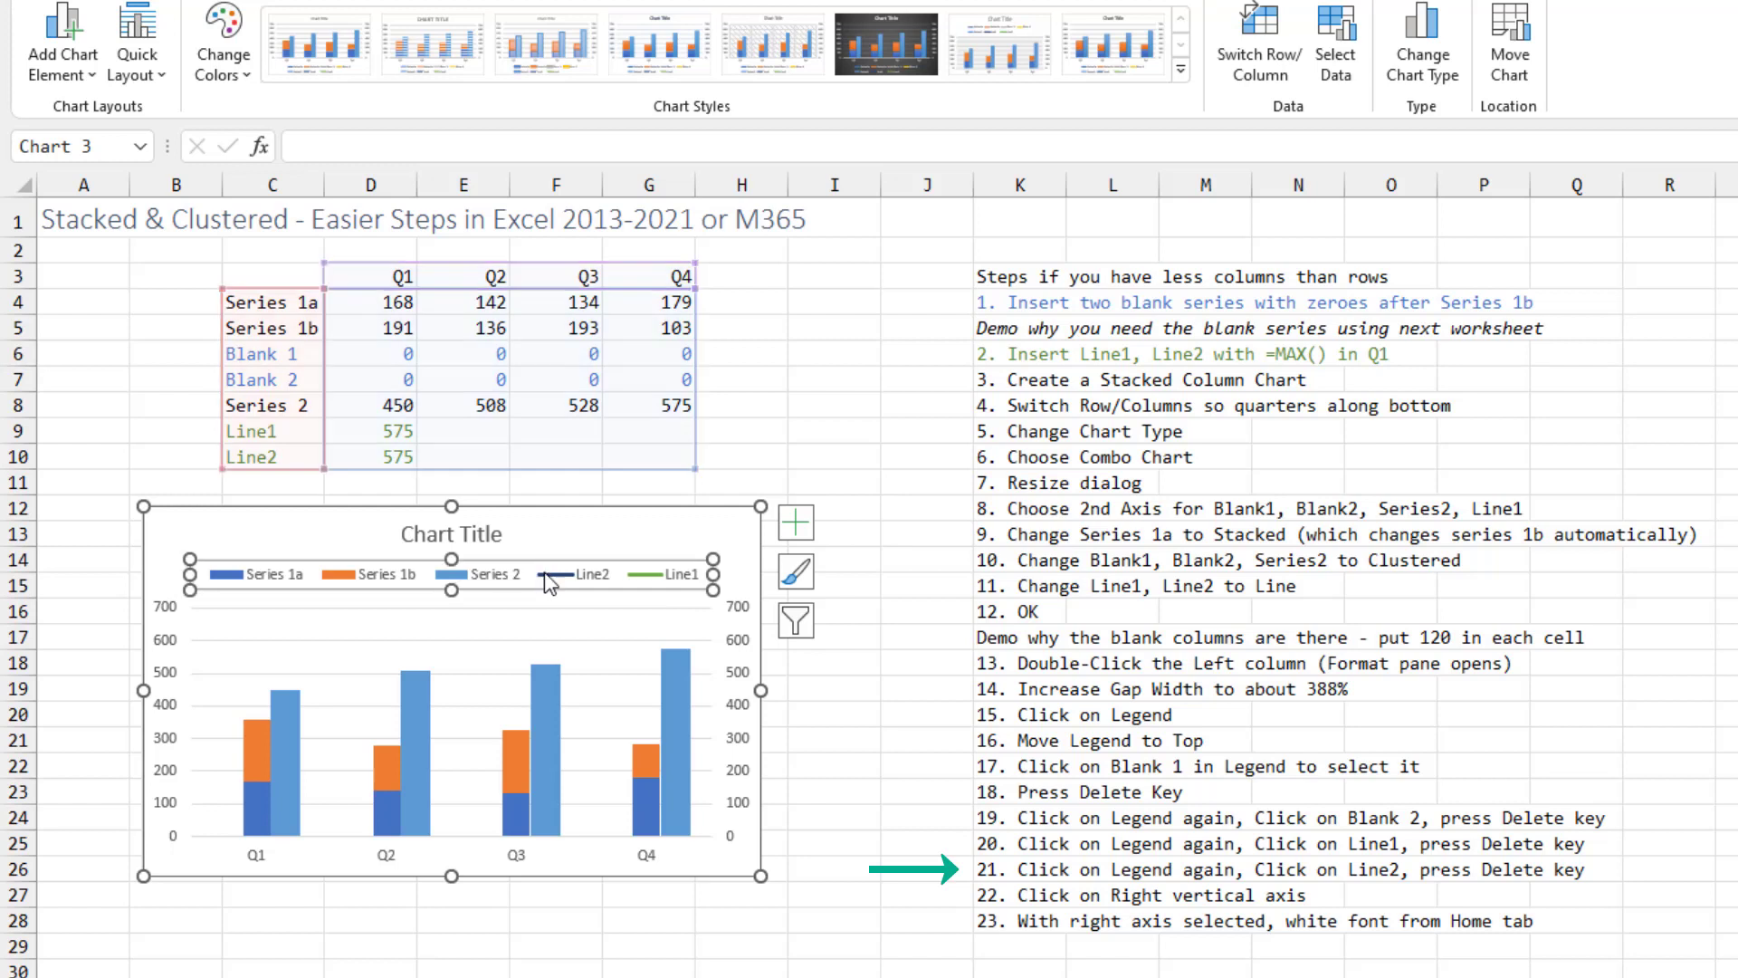
pyautogui.click(565, 582)
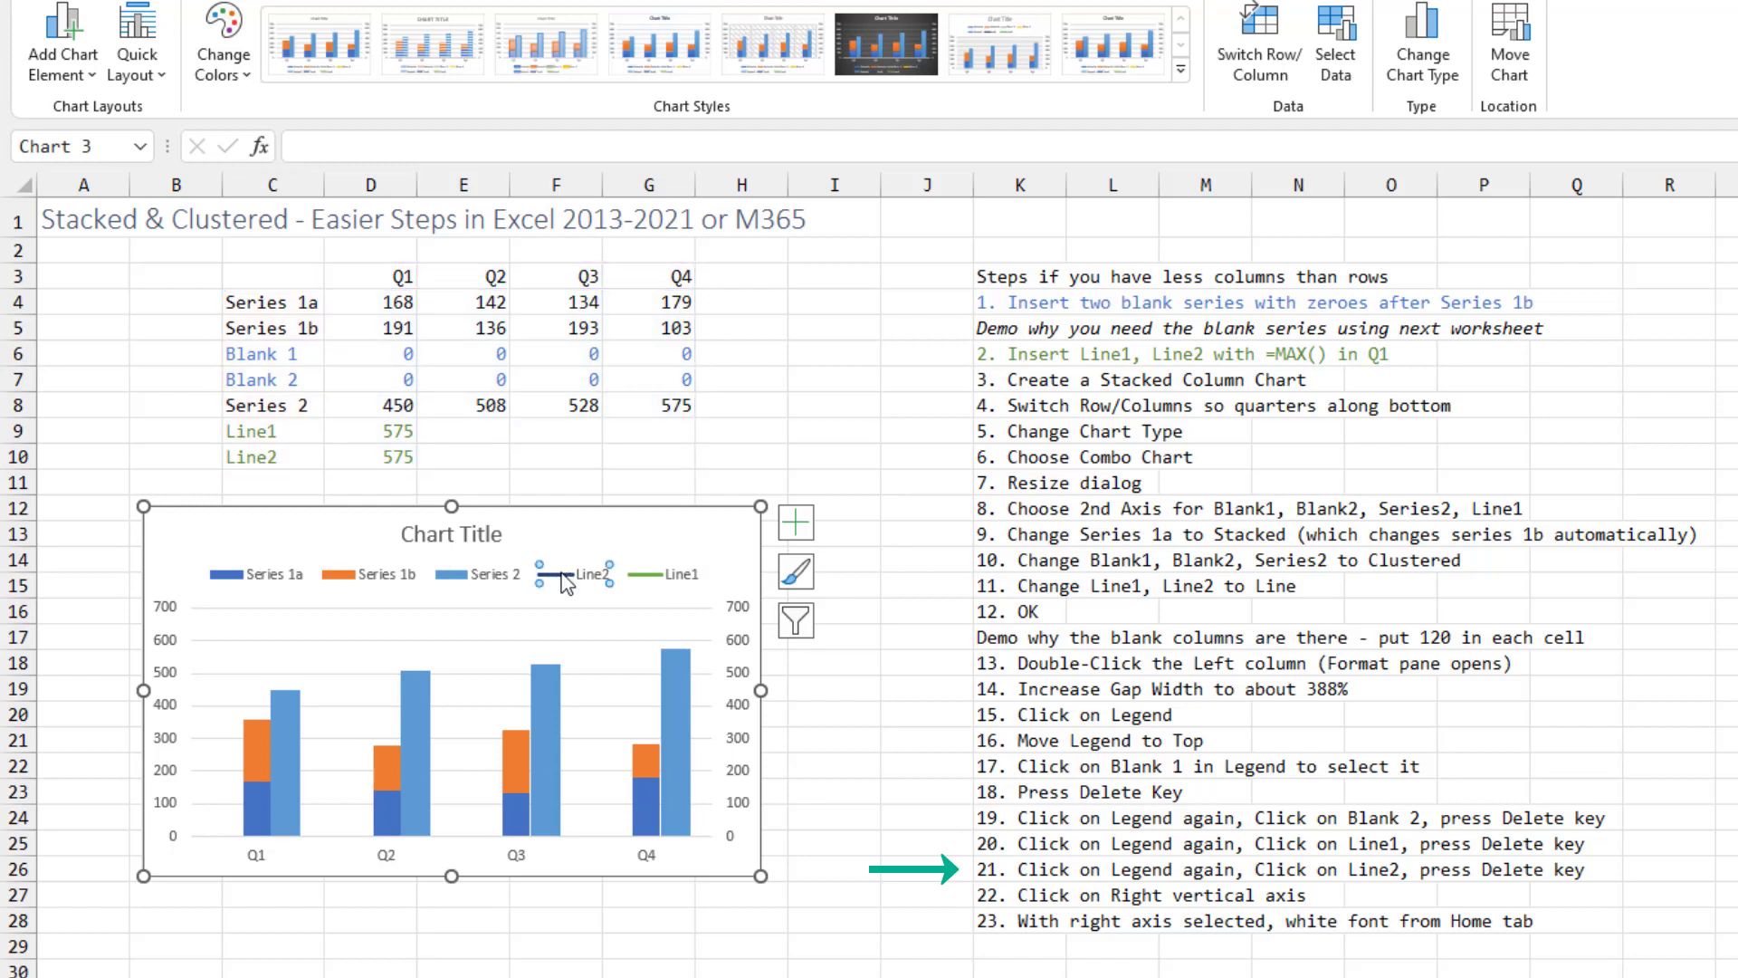
pyautogui.press('Delete')
pyautogui.click(612, 584)
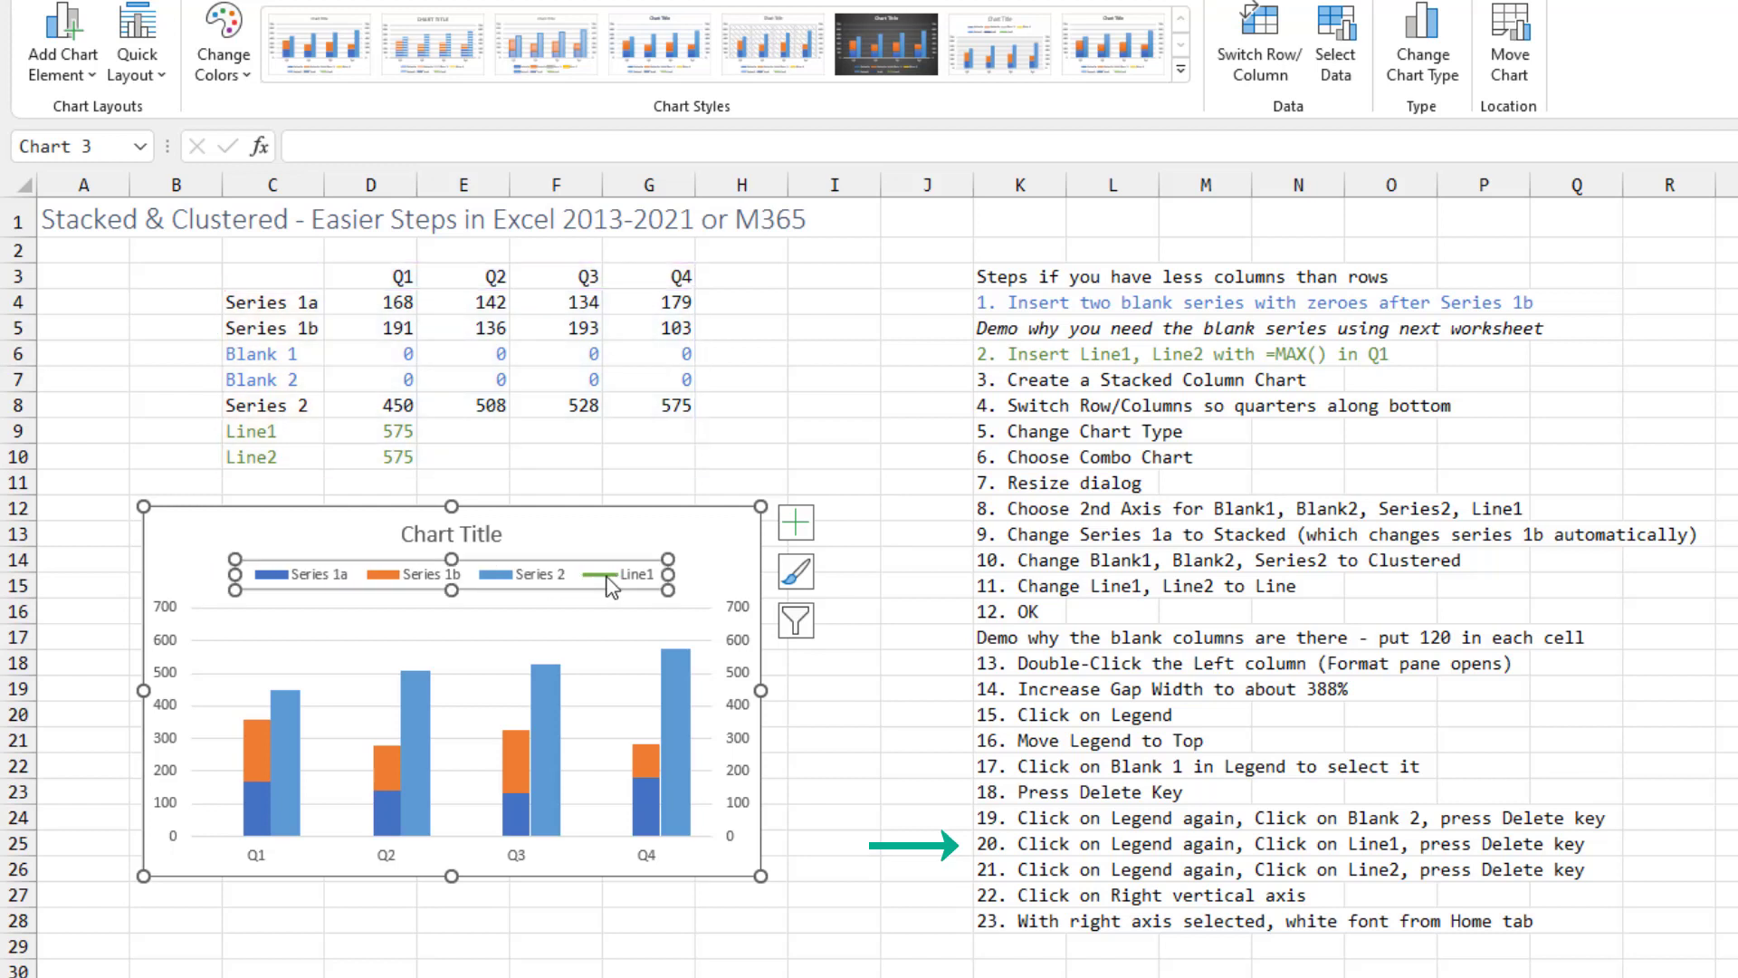
pyautogui.click(612, 585)
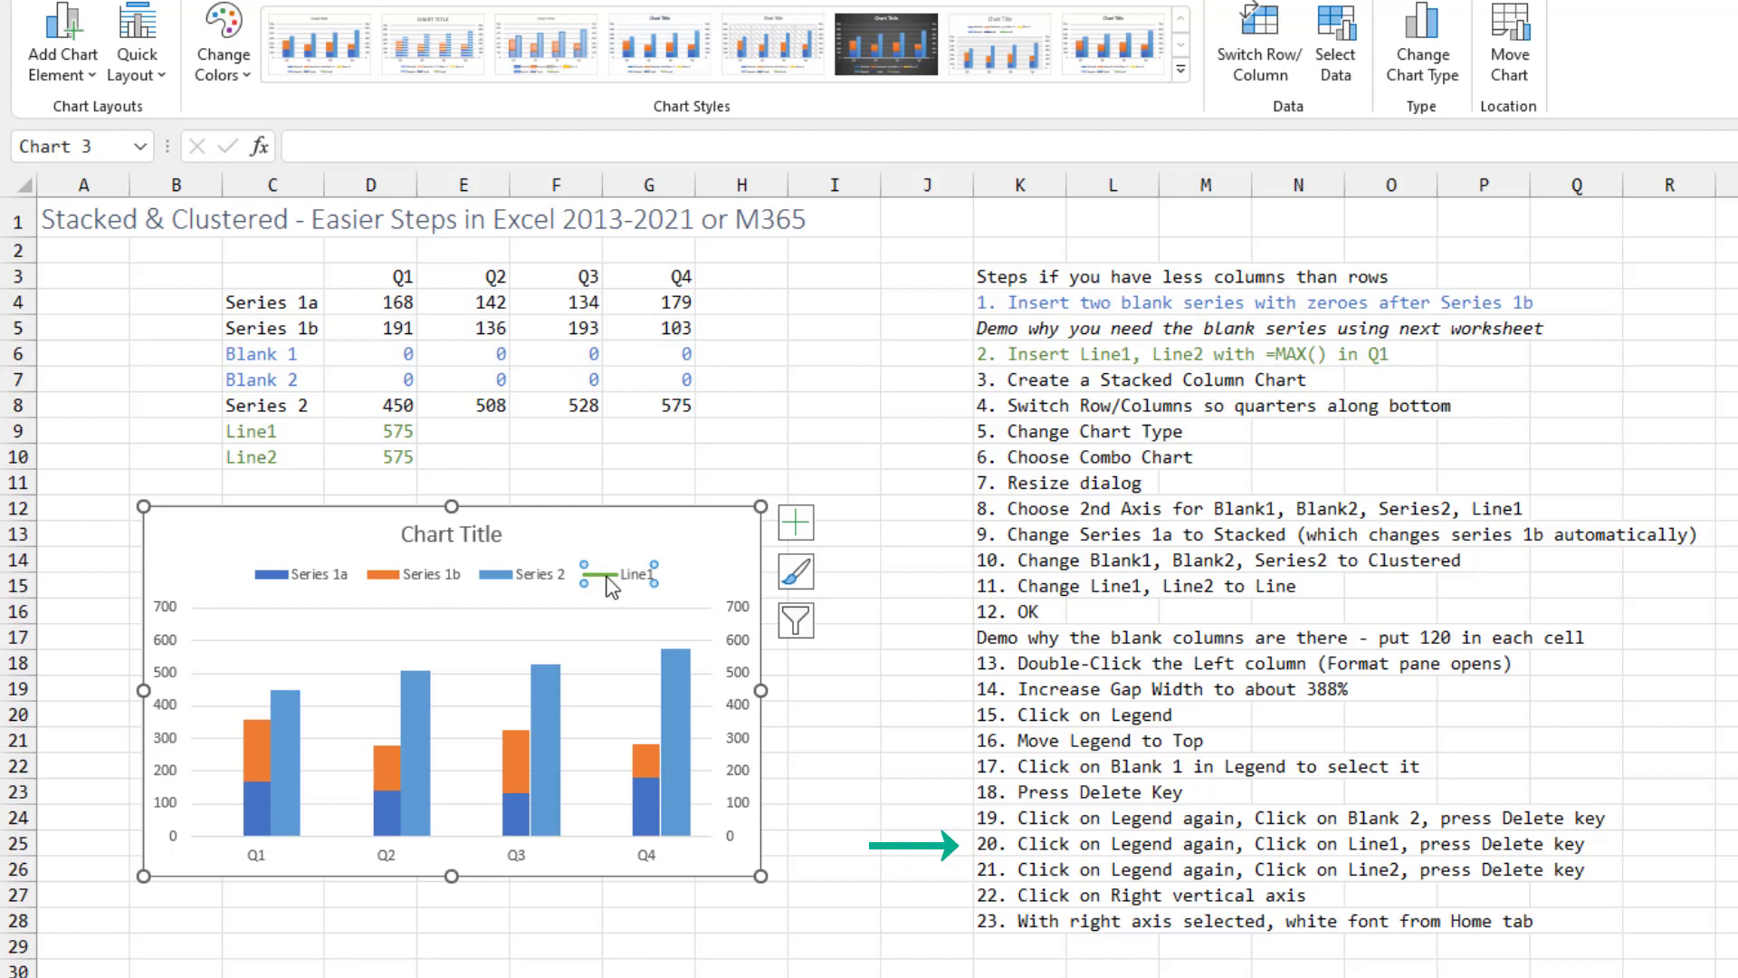
pyautogui.press('Delete')
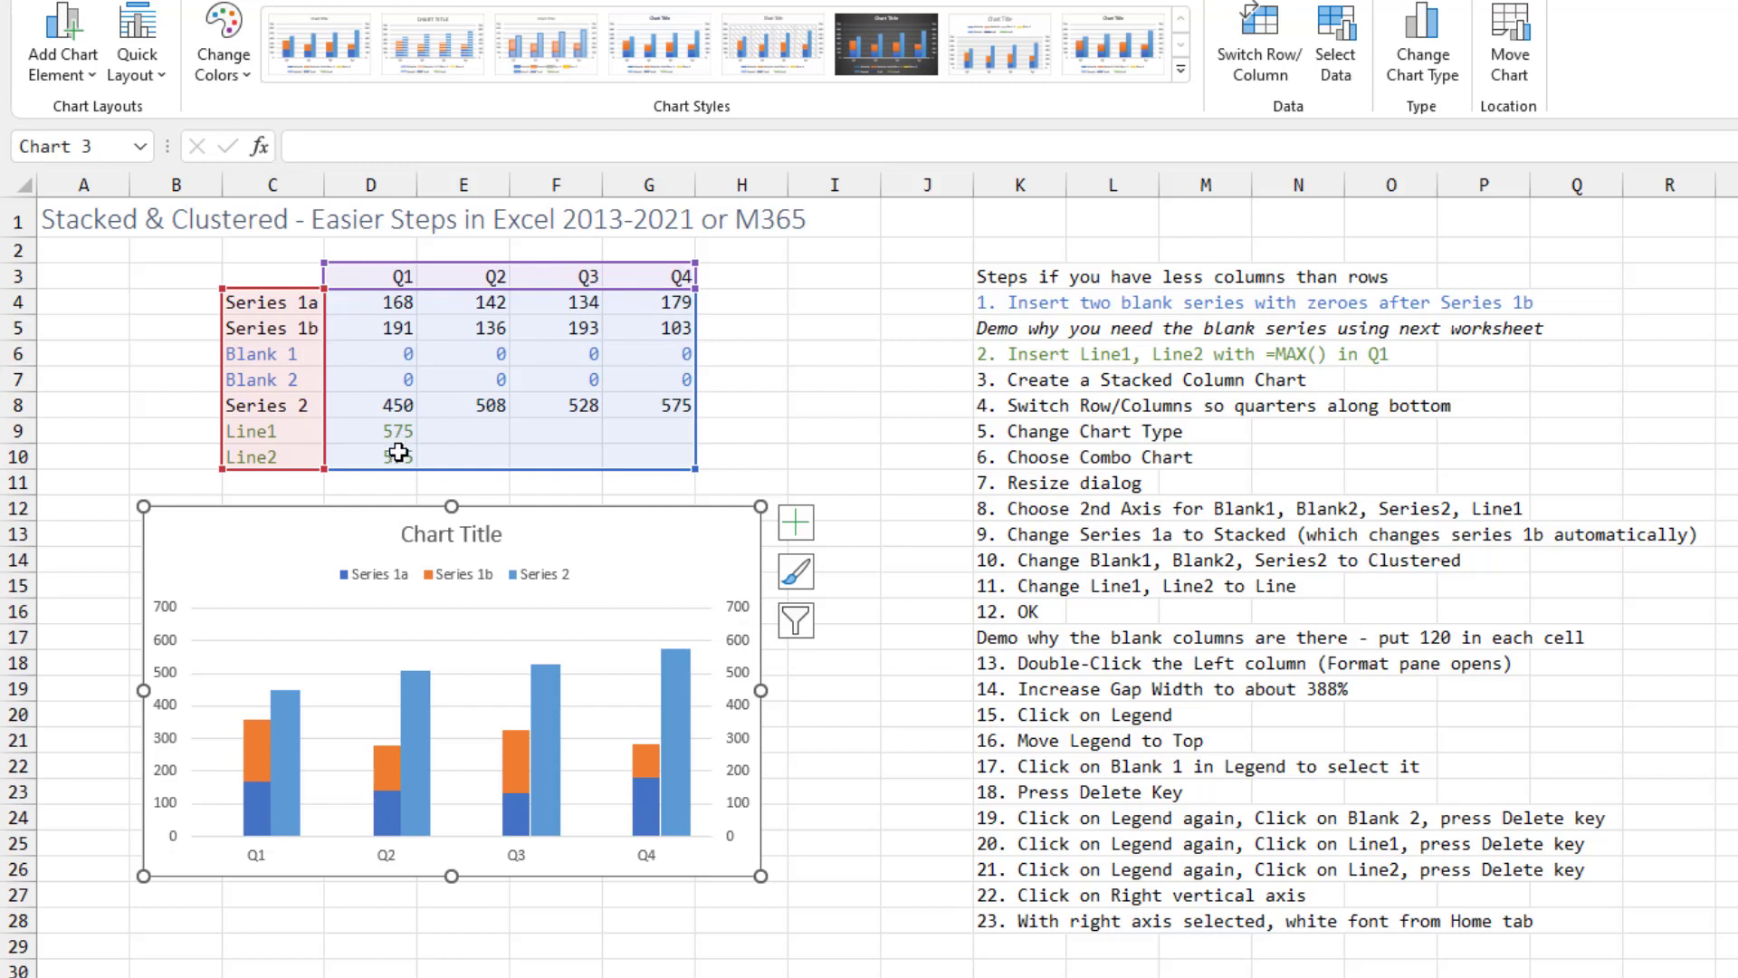
# Switch to the next sheet listing the older method's steps, including fixing axes at 0–750
pyautogui.hotkey('ctrl', 'pagedown')
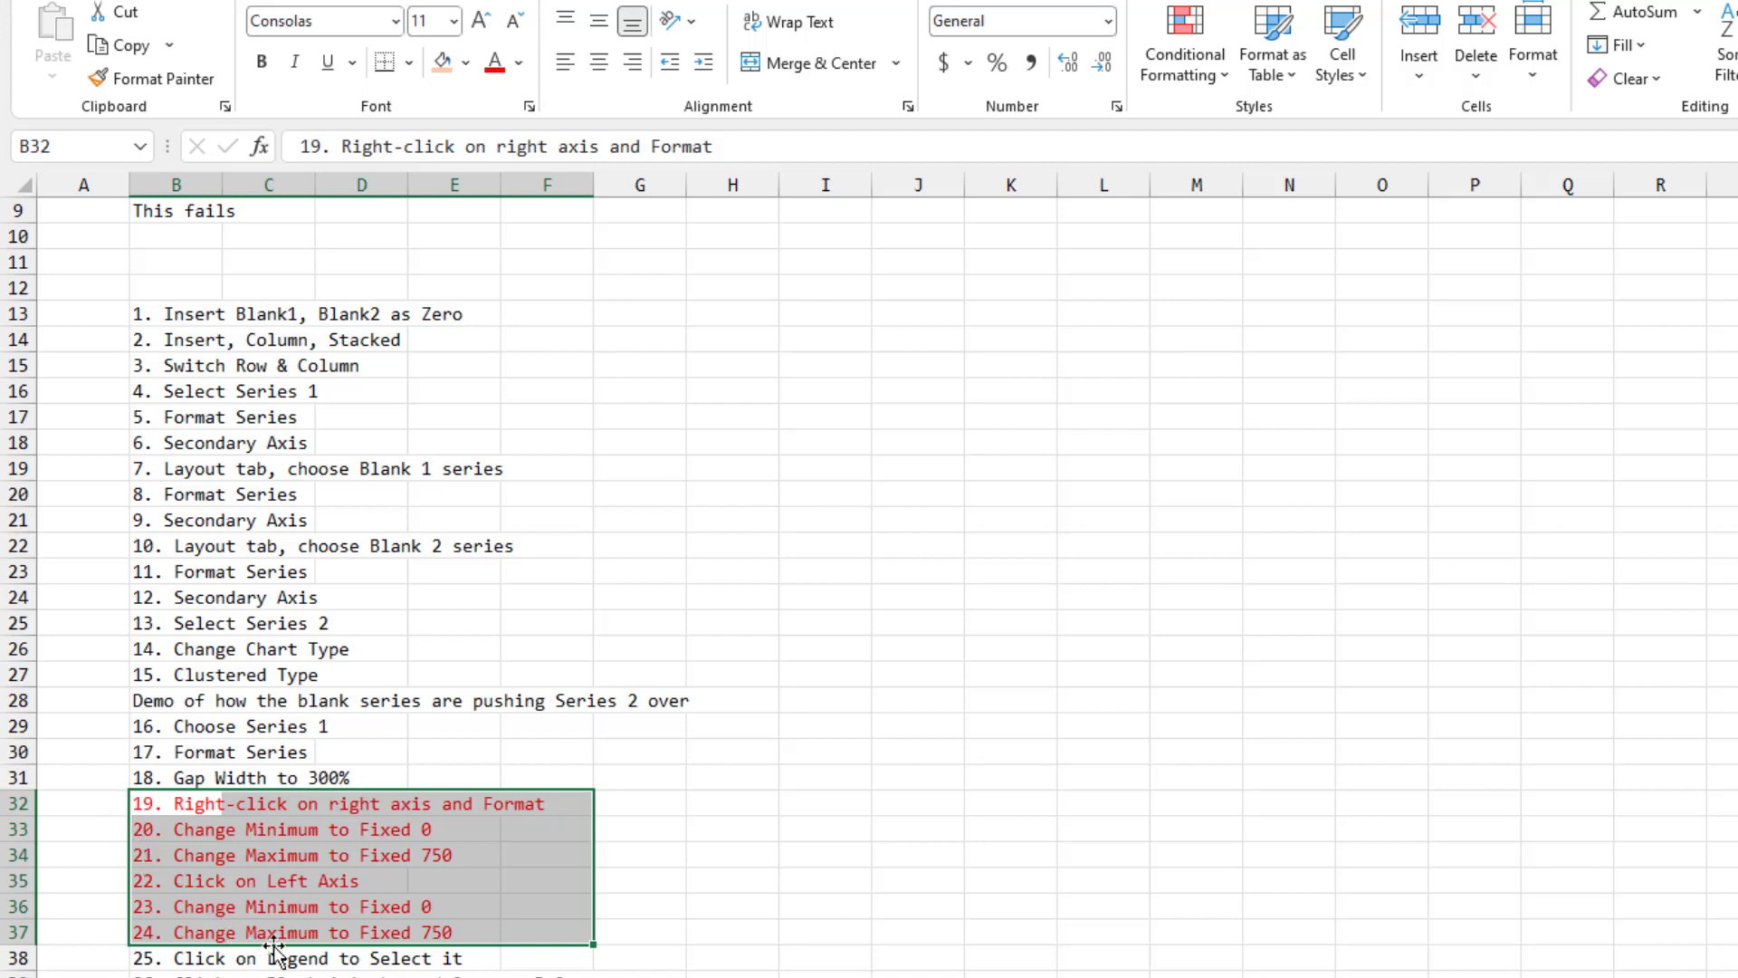
# Go back to the Easier Steps sheet with the quarterly combo chart
pyautogui.hotkey('ctrl', 'pageup')
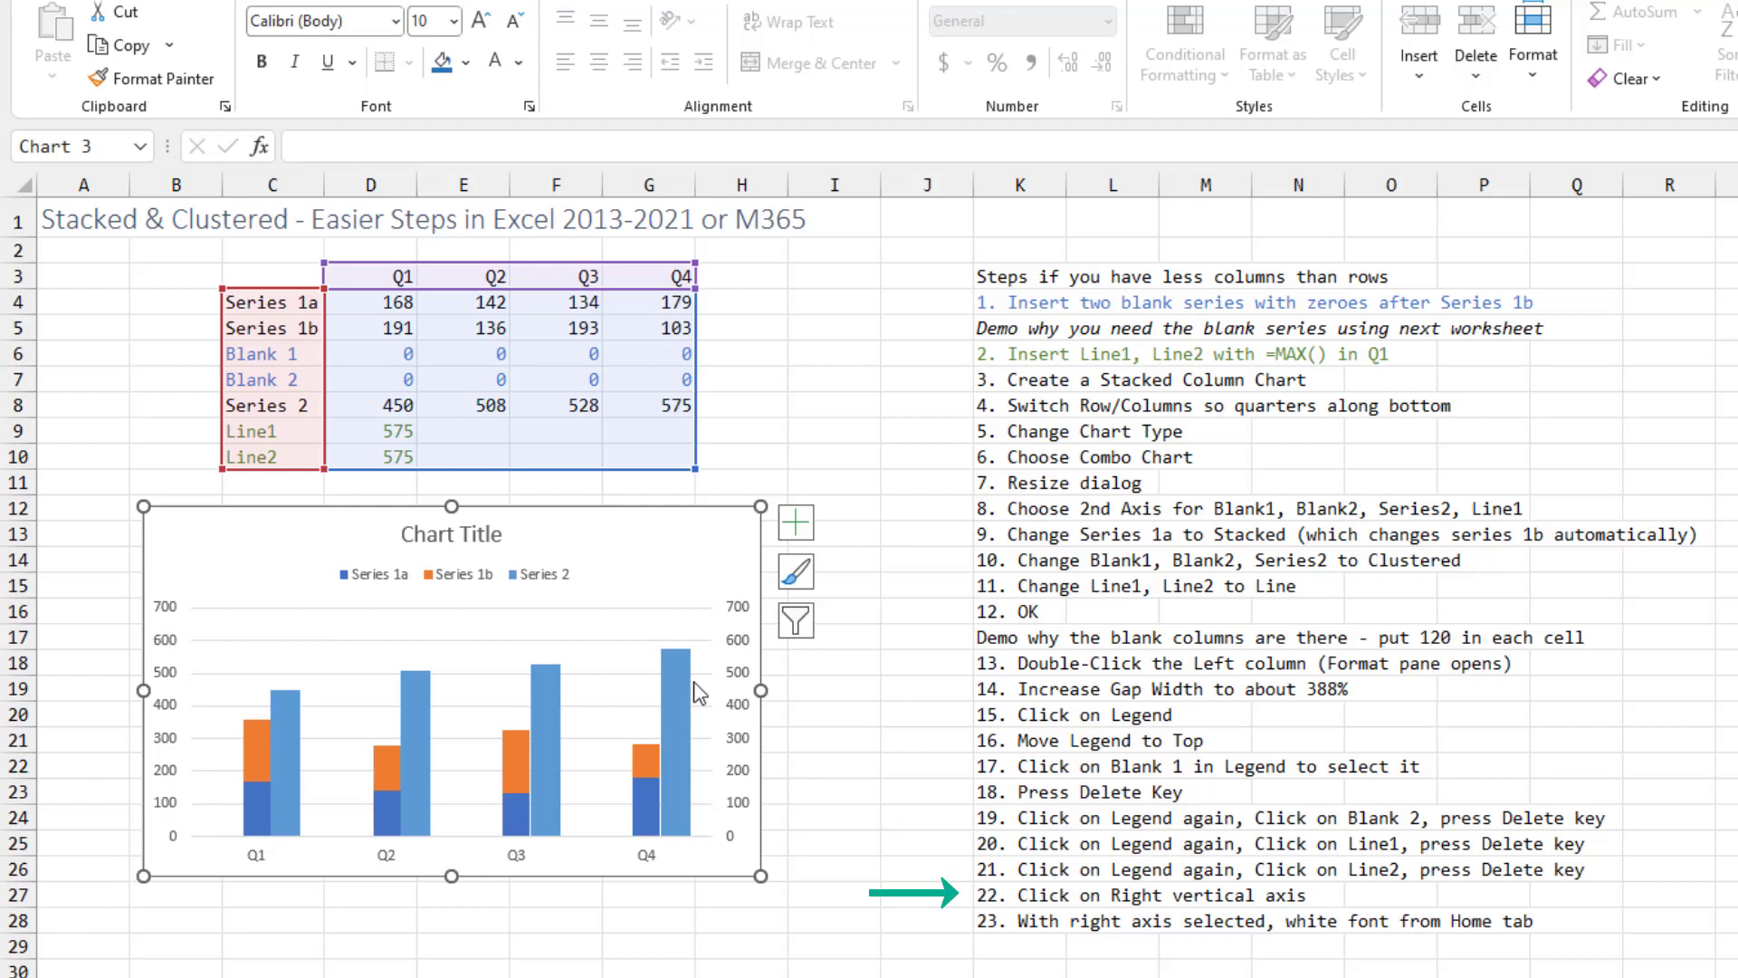
# Make the right vertical axis labels white so they are hidden
pyautogui.click(739, 641)
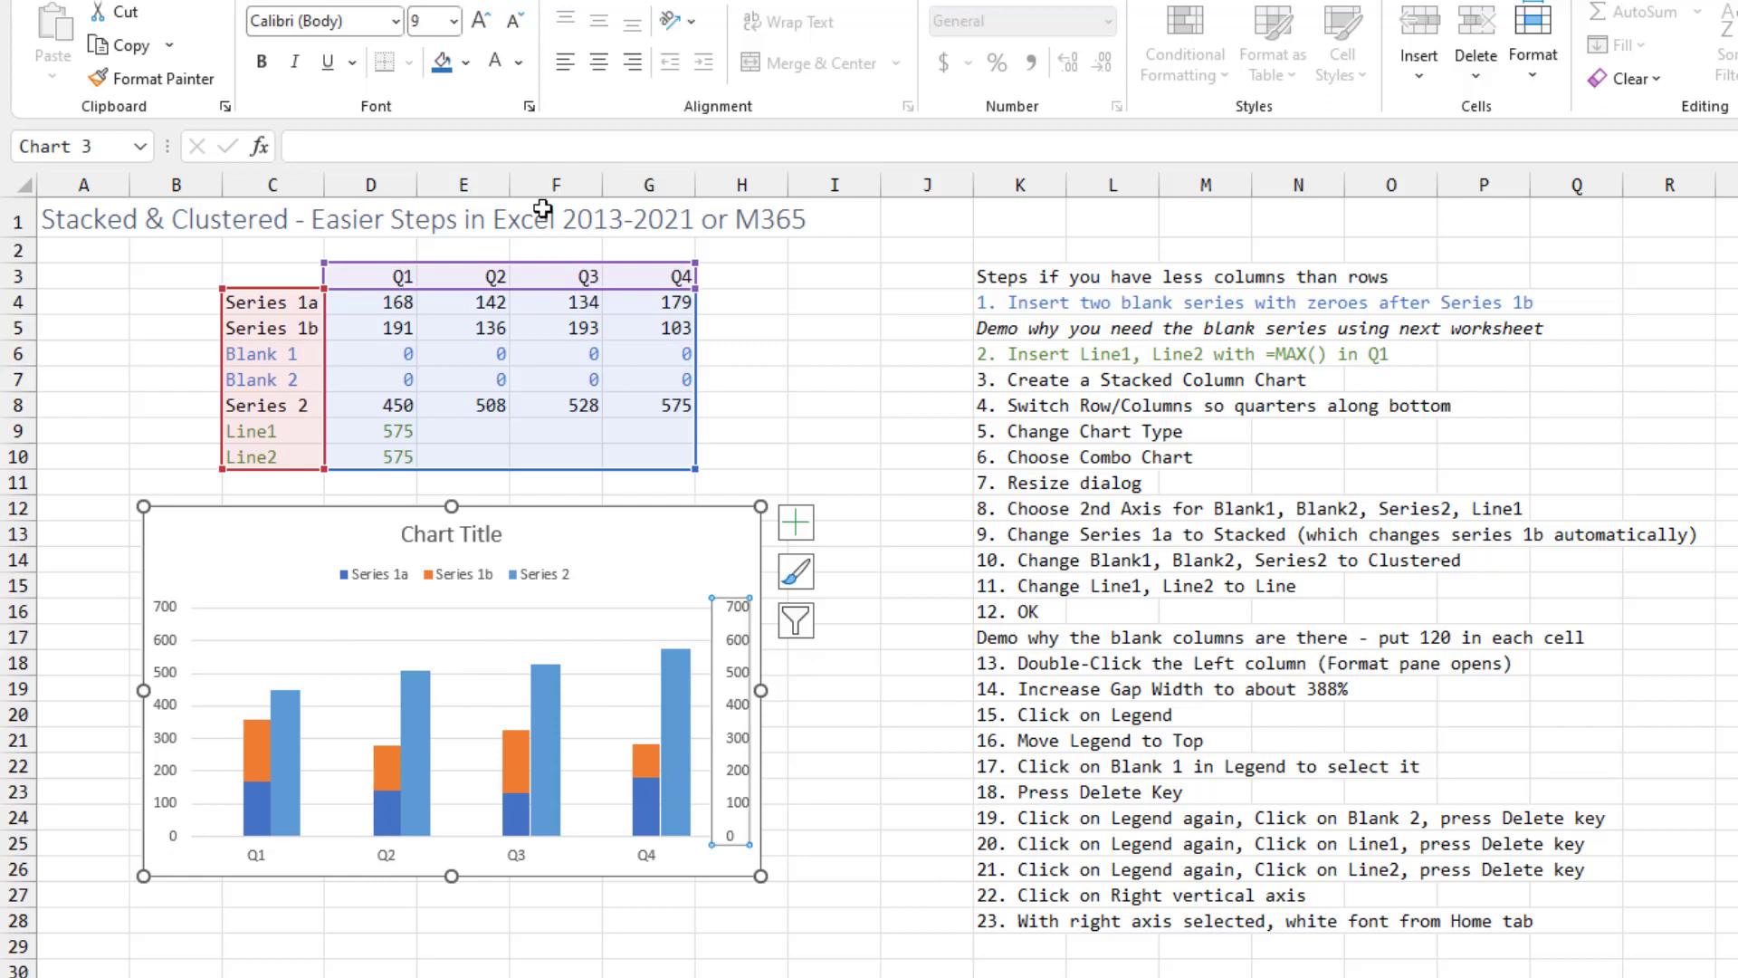
pyautogui.click(519, 62)
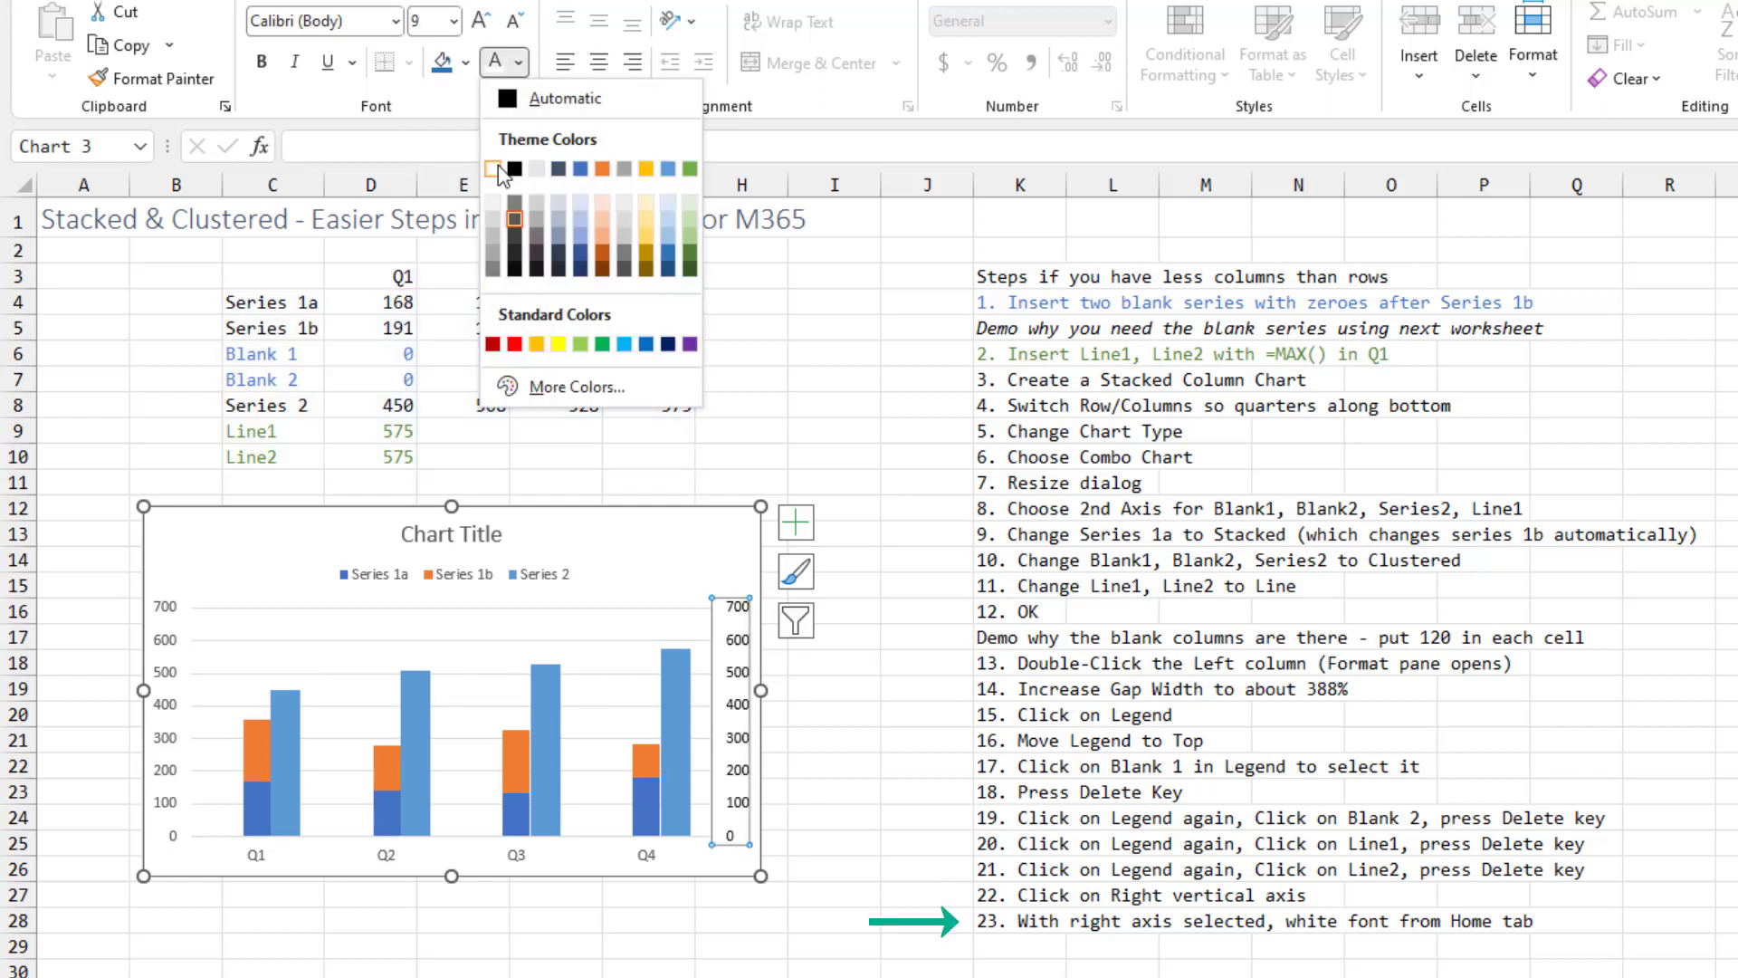
pyautogui.click(497, 172)
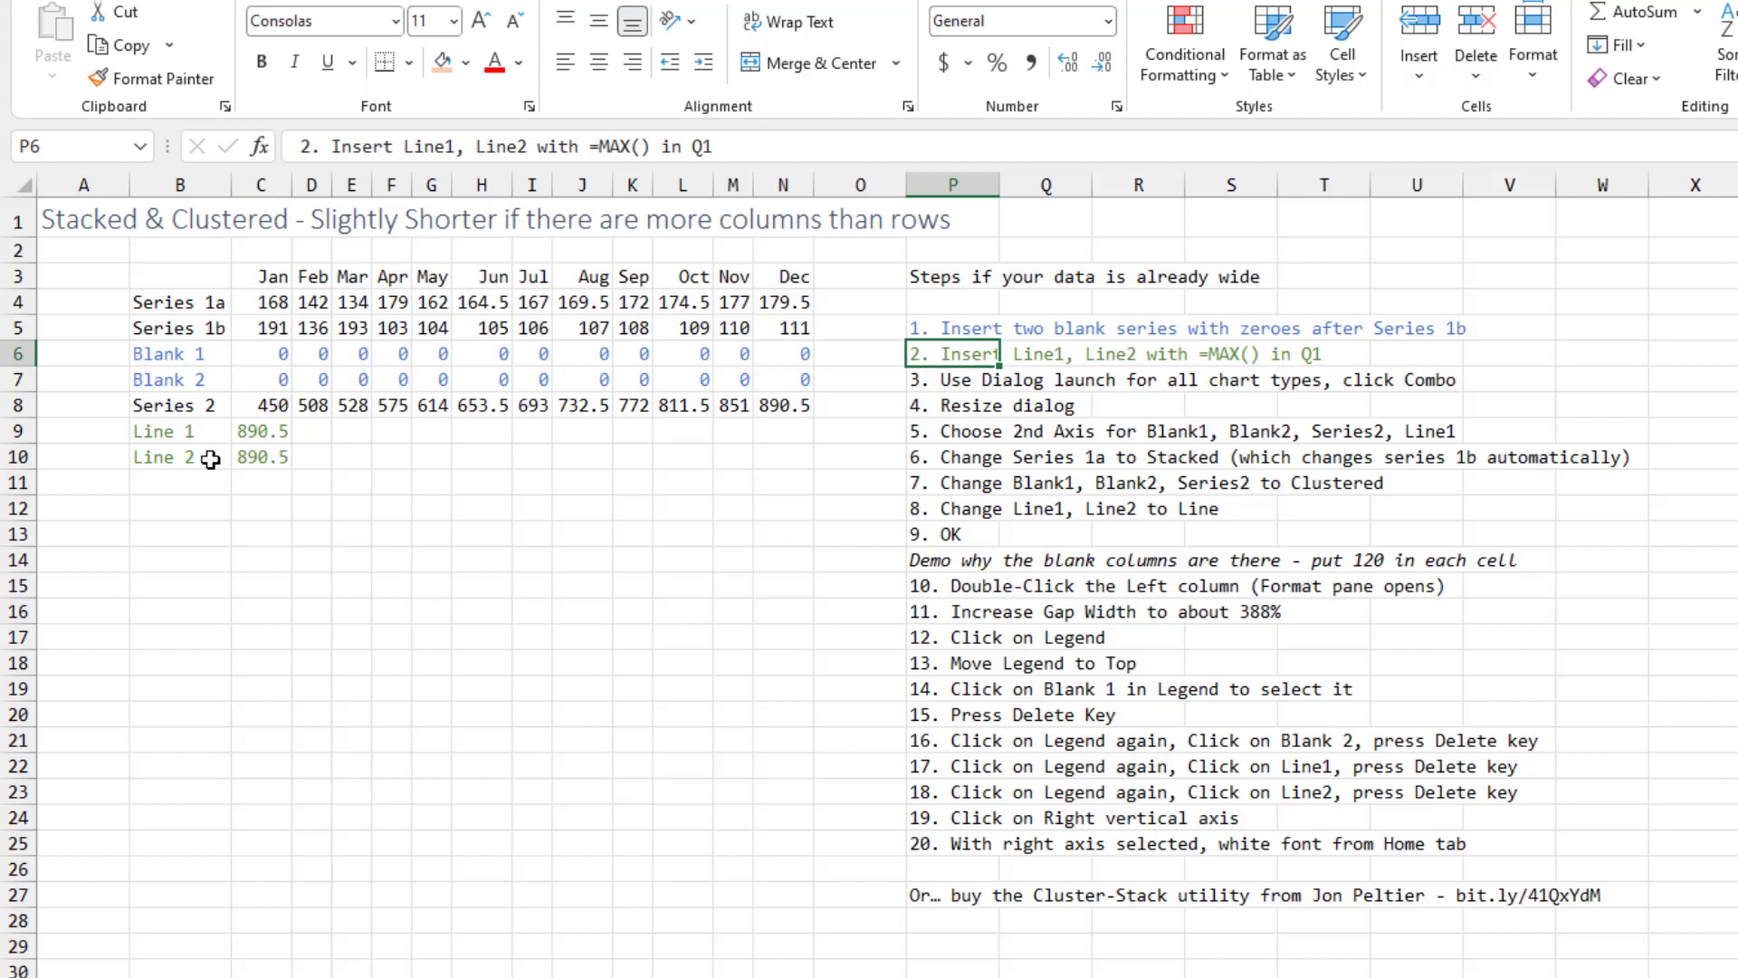
# Check that C9 holds =MAX(C4:N8) and C10 holds =C9, then select the monthly table from B3
pyautogui.click(268, 428)
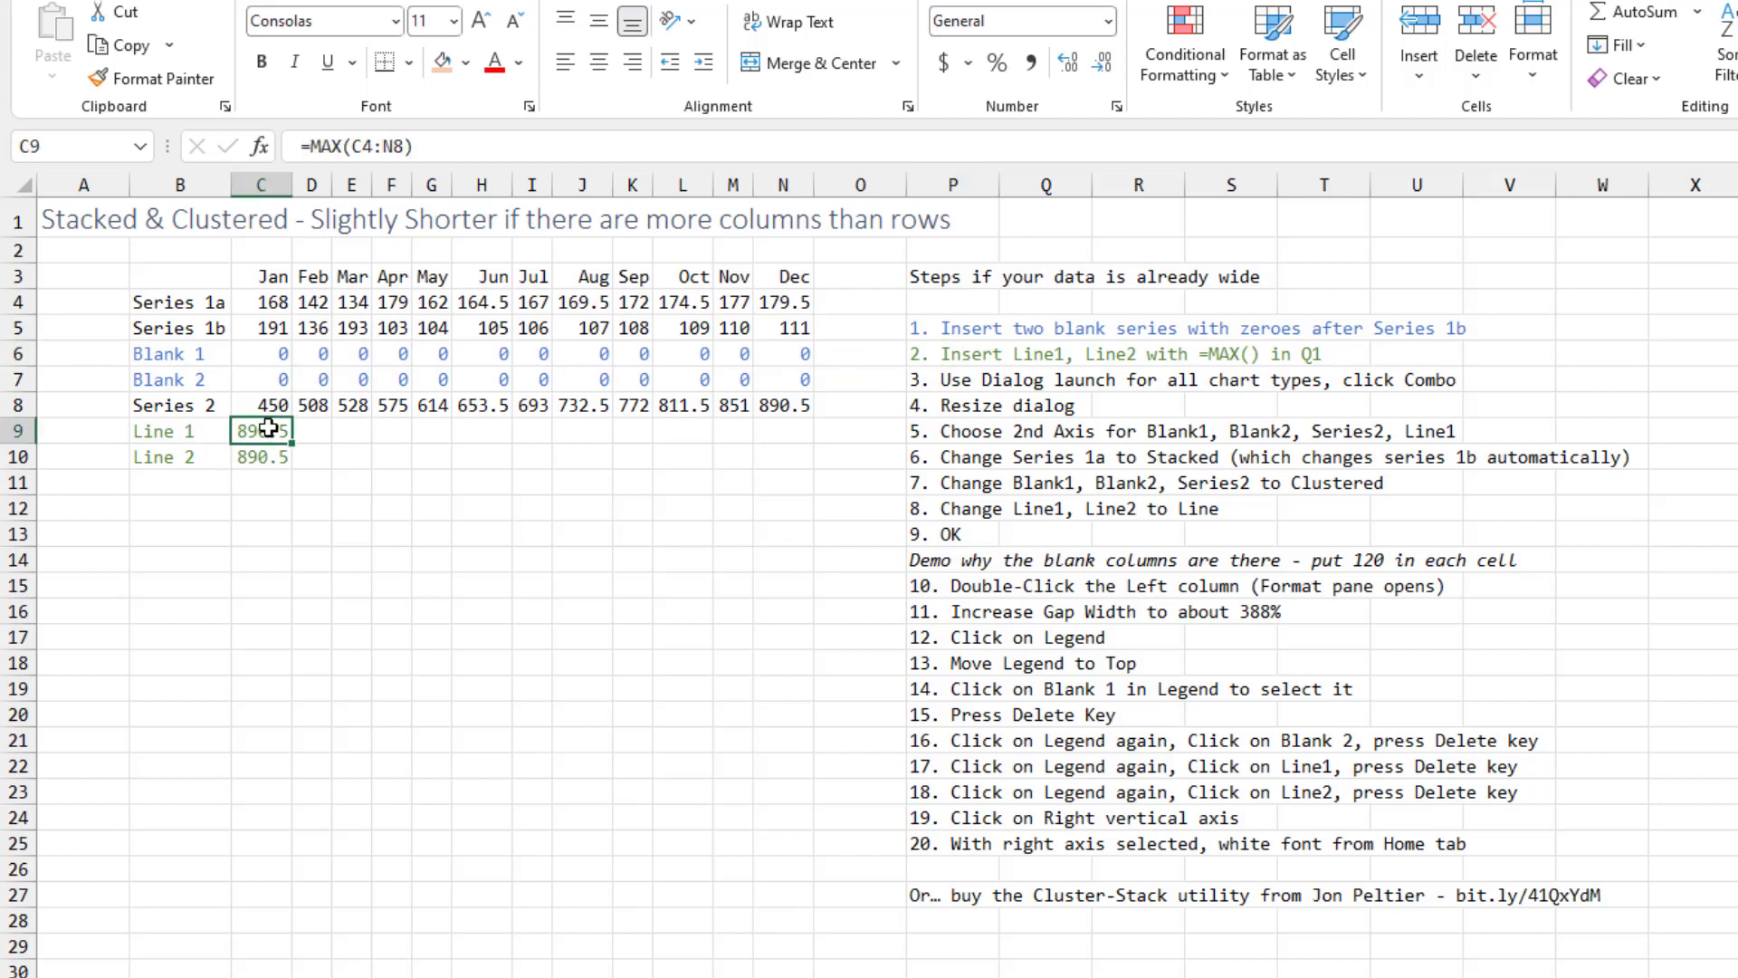
pyautogui.doubleClick(269, 427)
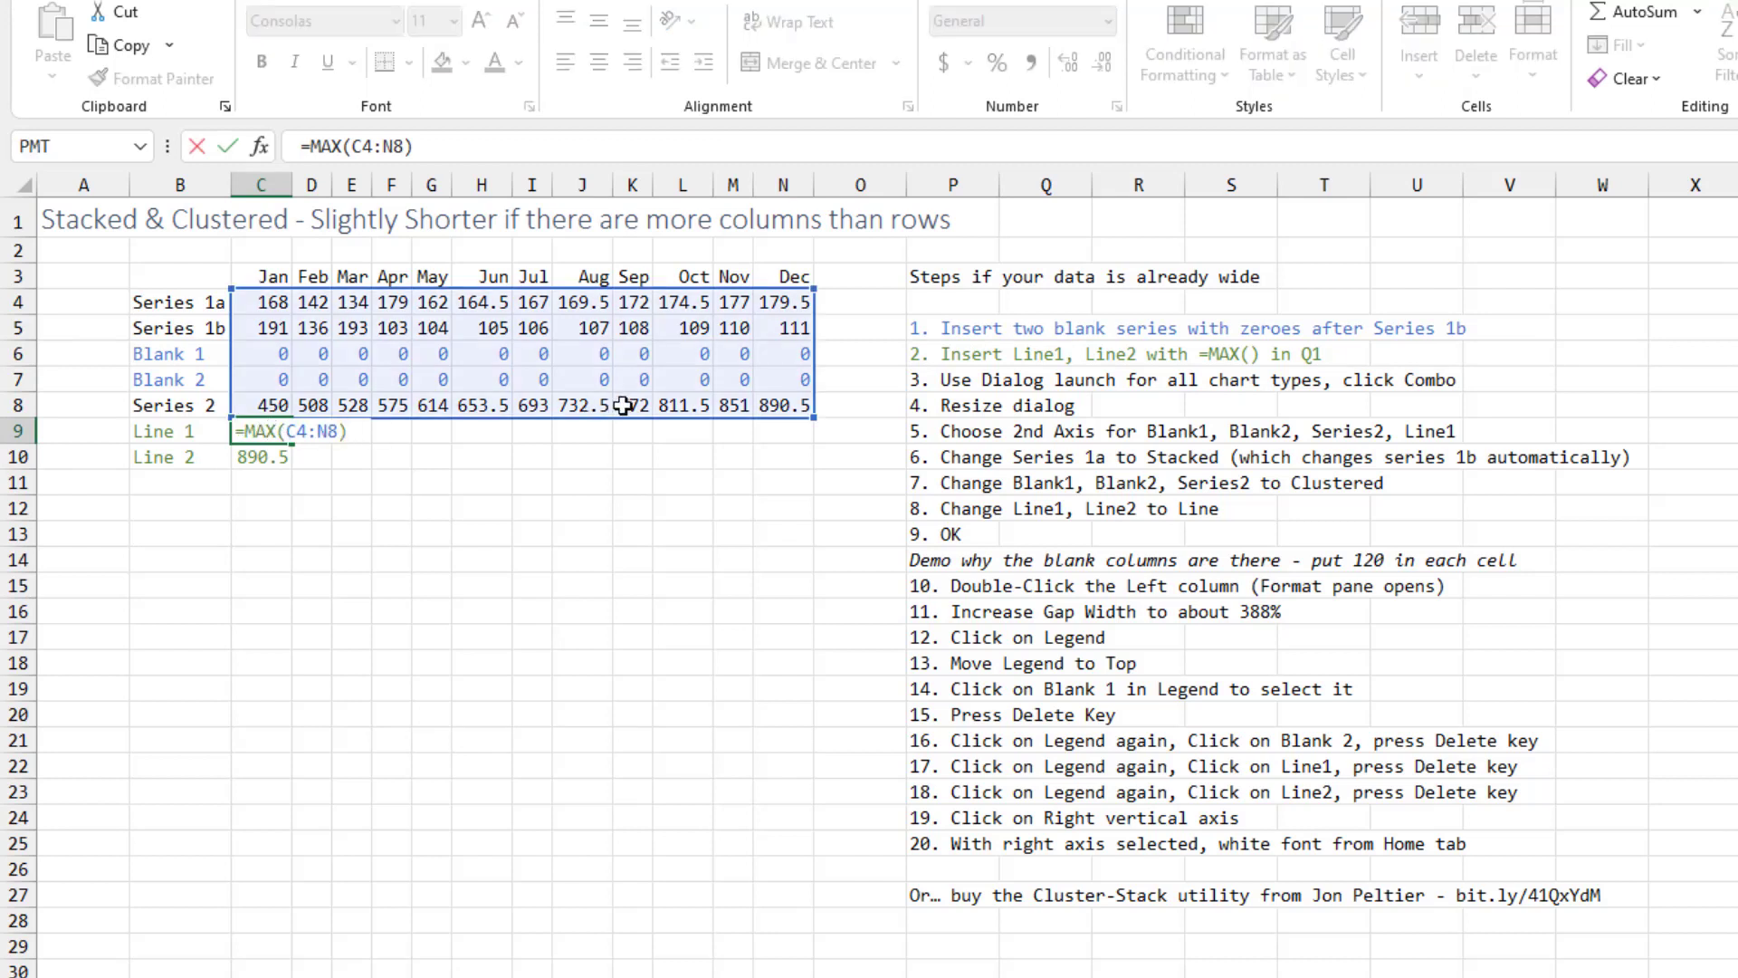
pyautogui.press('Escape')
pyautogui.click(255, 457)
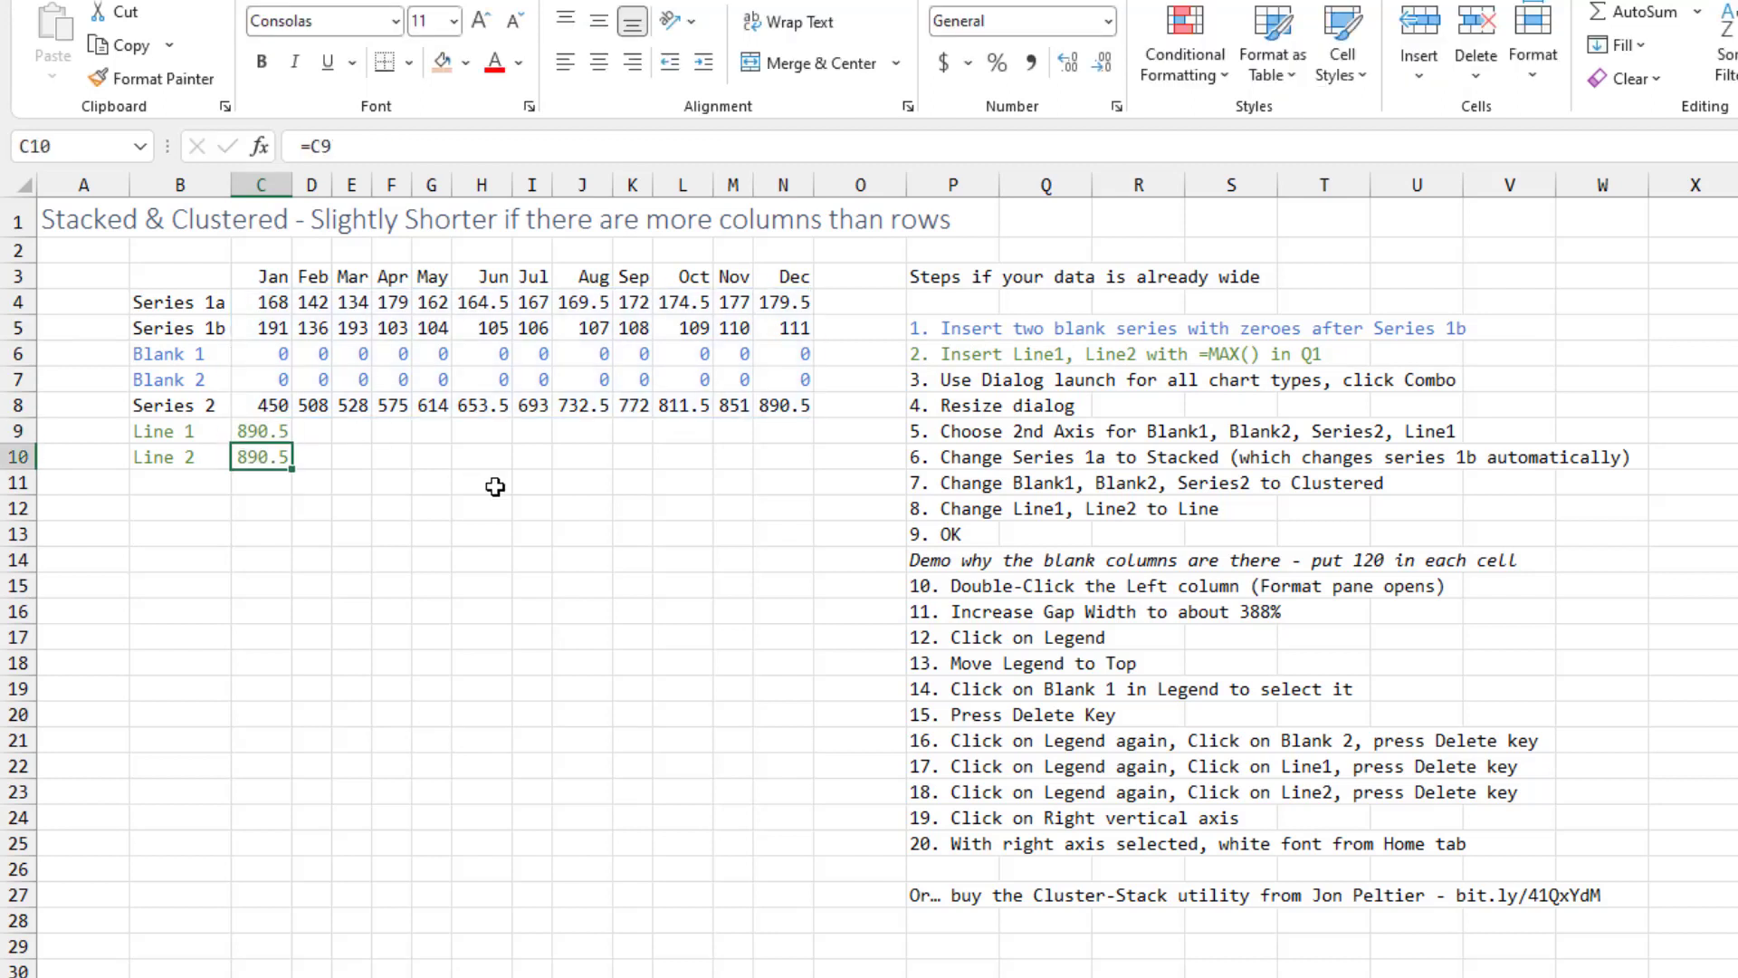
pyautogui.press('F2')
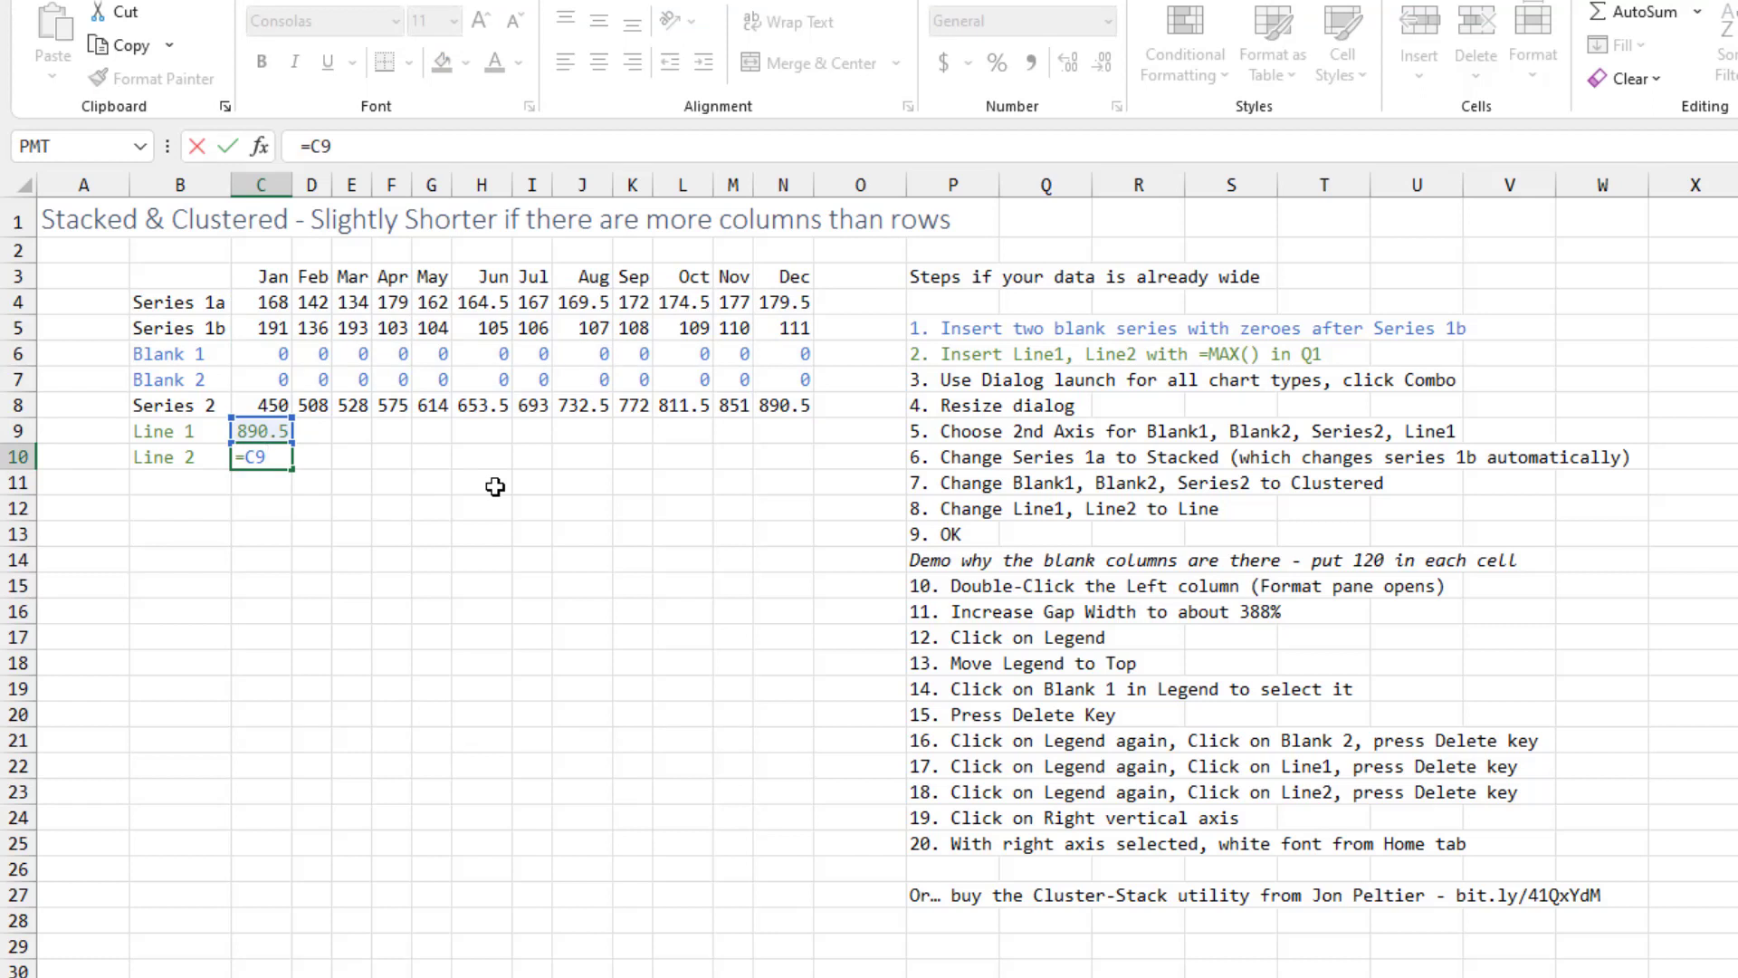
pyautogui.press('Escape')
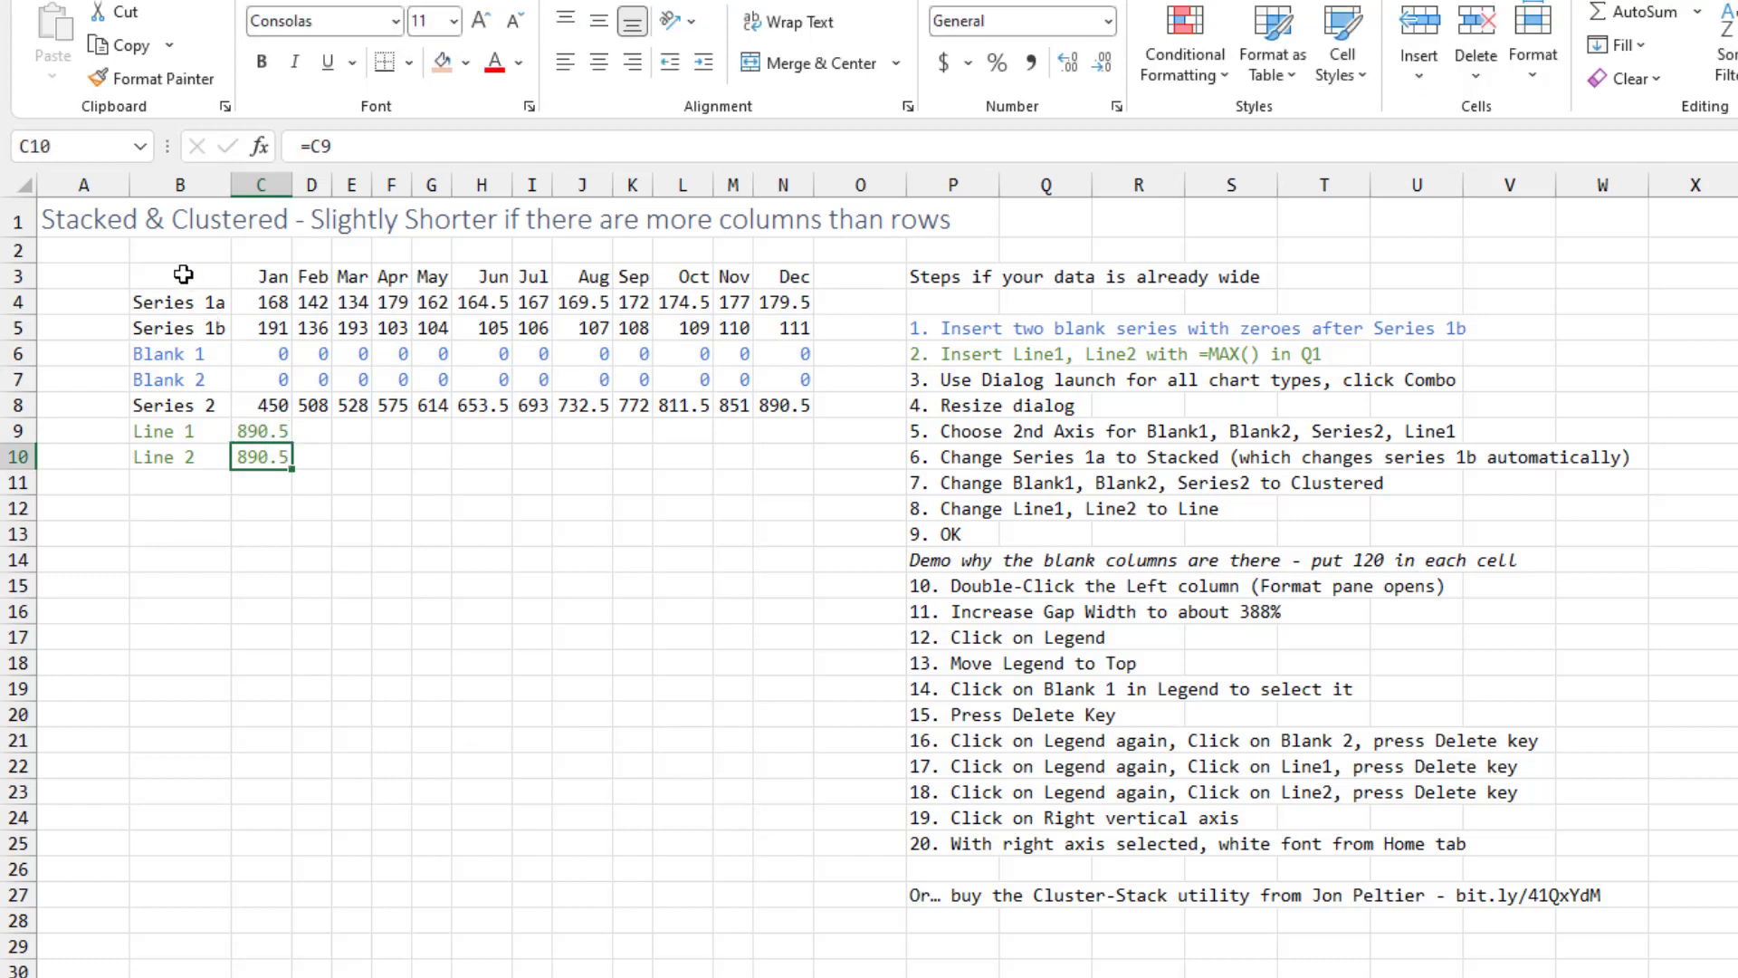
pyautogui.moveTo(183, 274)
pyautogui.mouseDown()
pyautogui.moveTo(271, 355)
pyautogui.moveTo(535, 439)
pyautogui.moveTo(769, 445)
pyautogui.mouseUp()
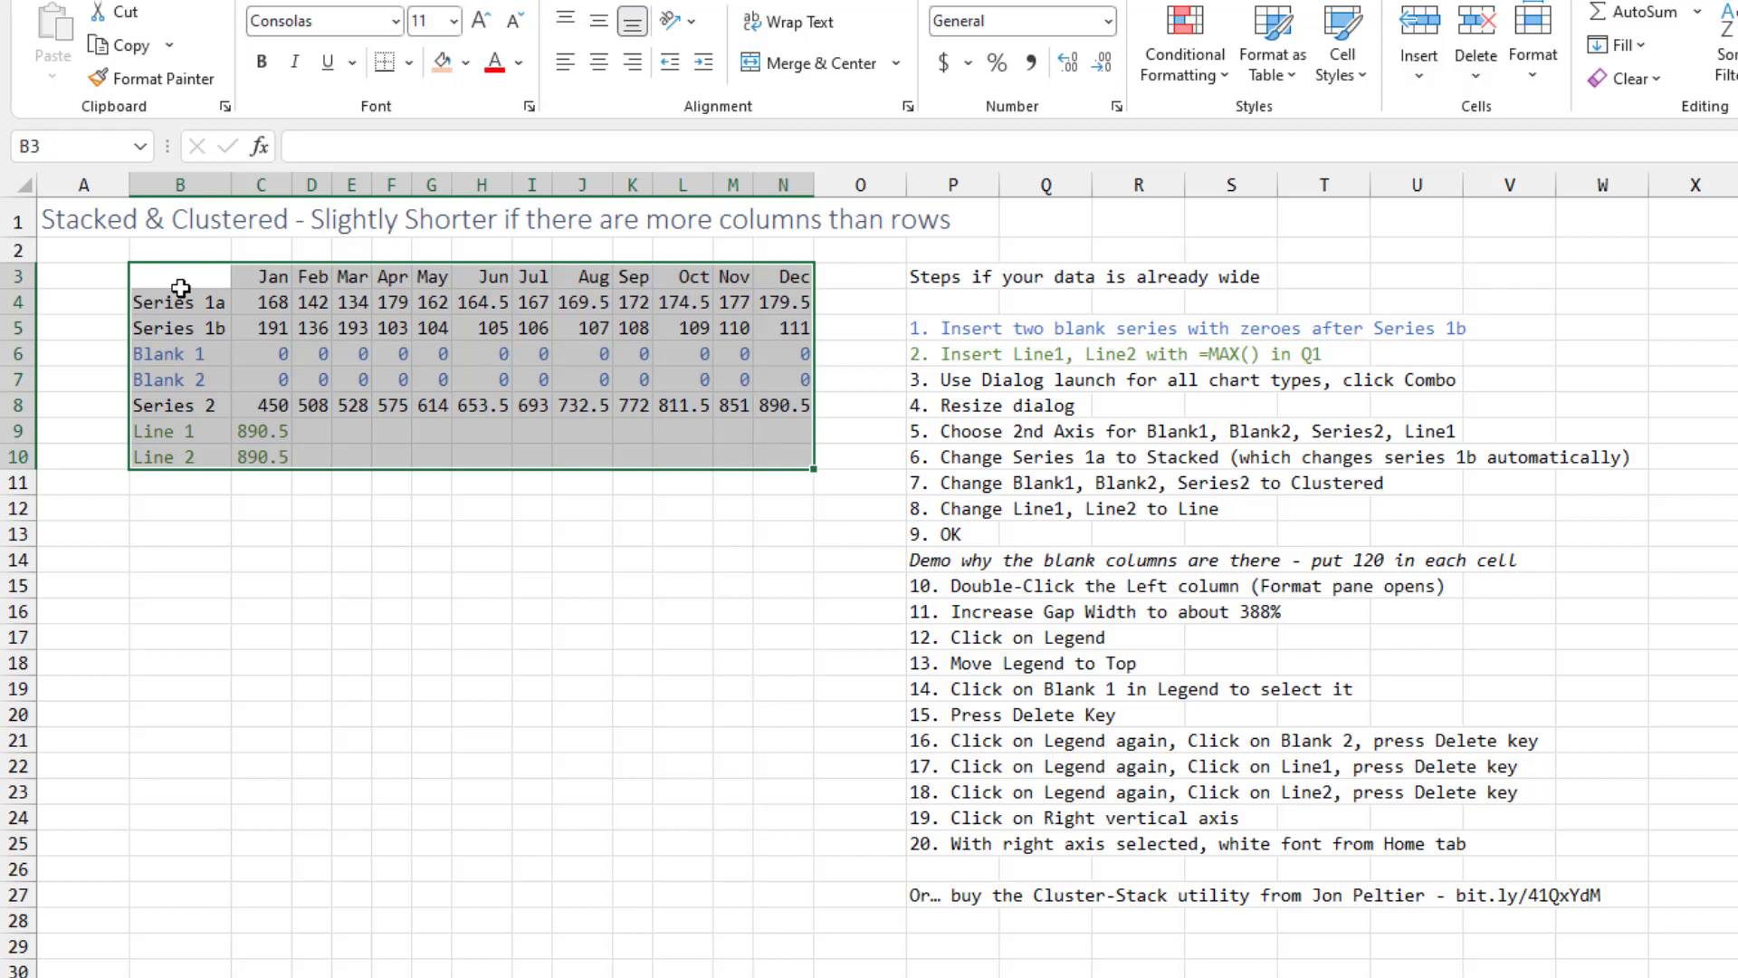
# Start a Combo chart for the monthly table, with the dialog enlarged to show all seven series
pyautogui.click(179, 29)
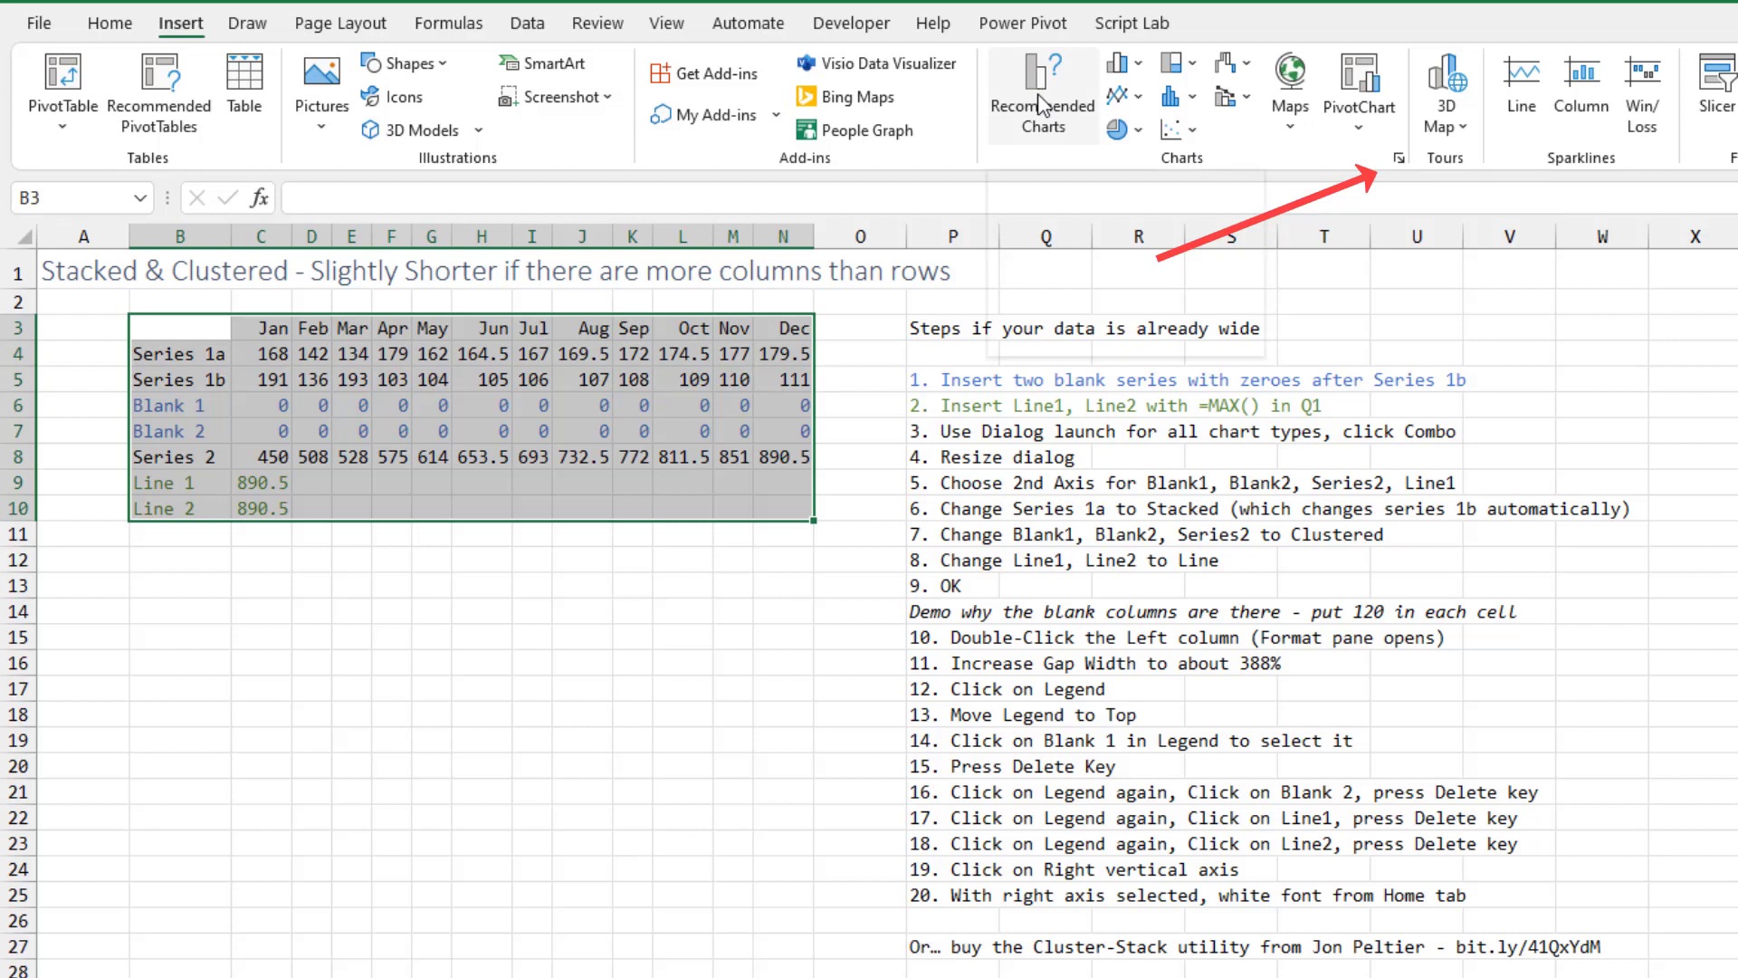
pyautogui.click(1399, 158)
pyautogui.click(1041, 289)
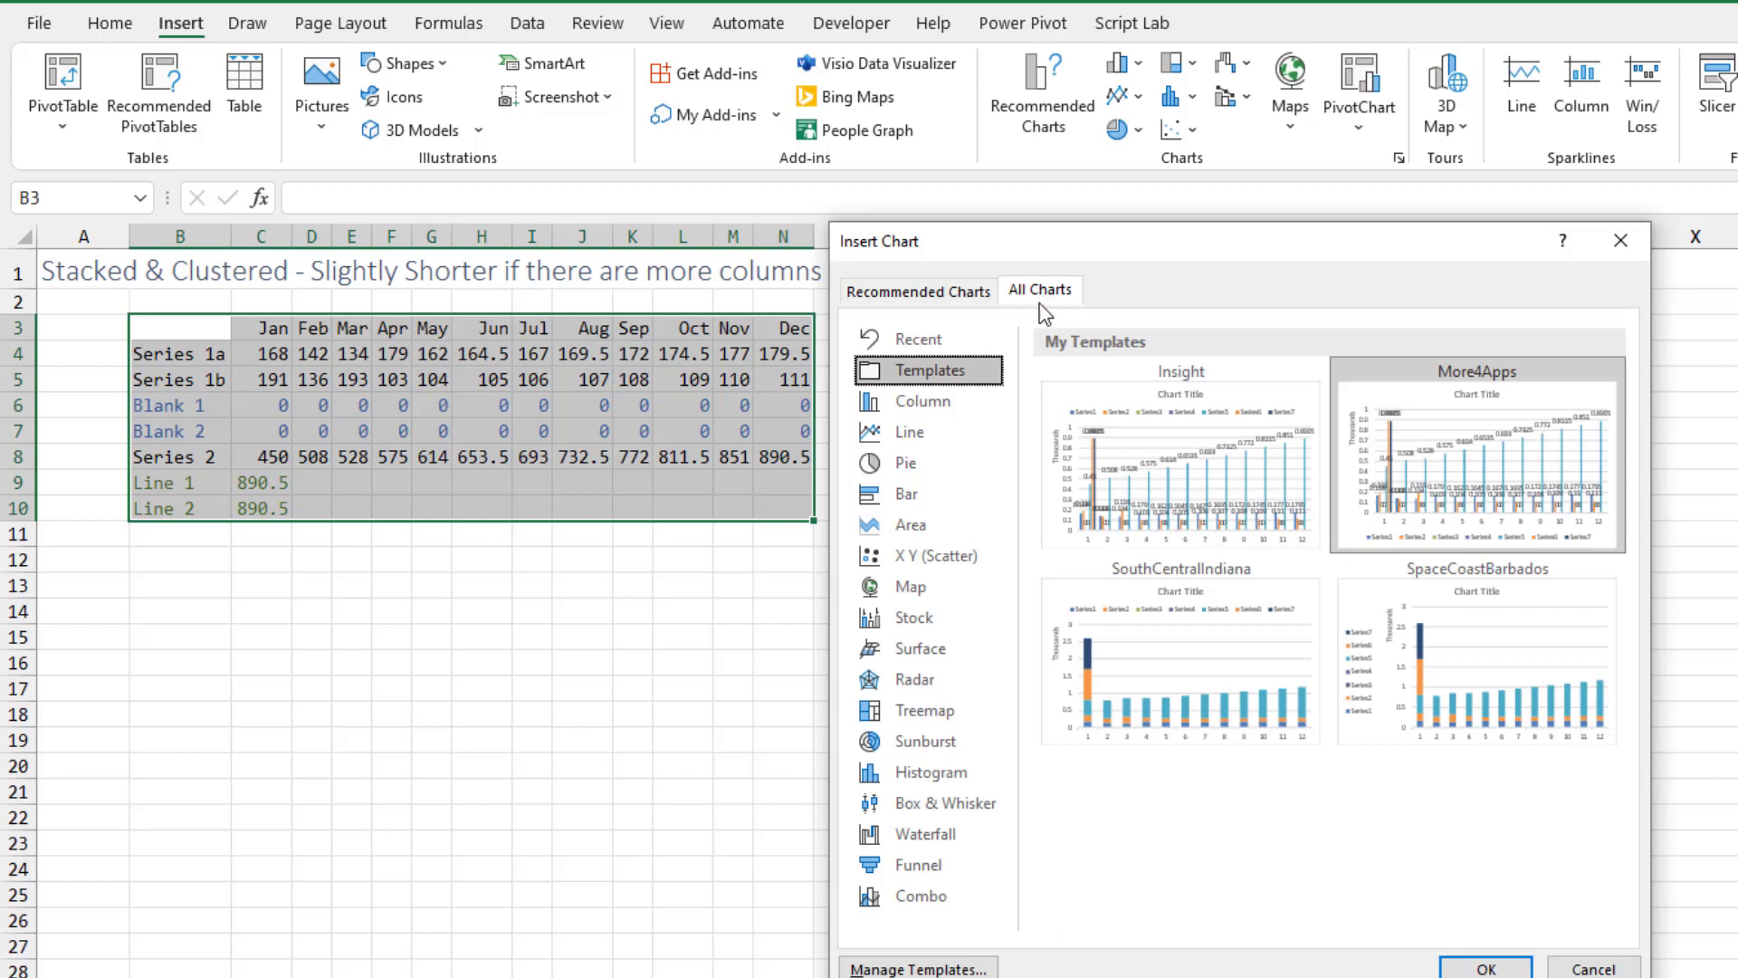
pyautogui.click(917, 896)
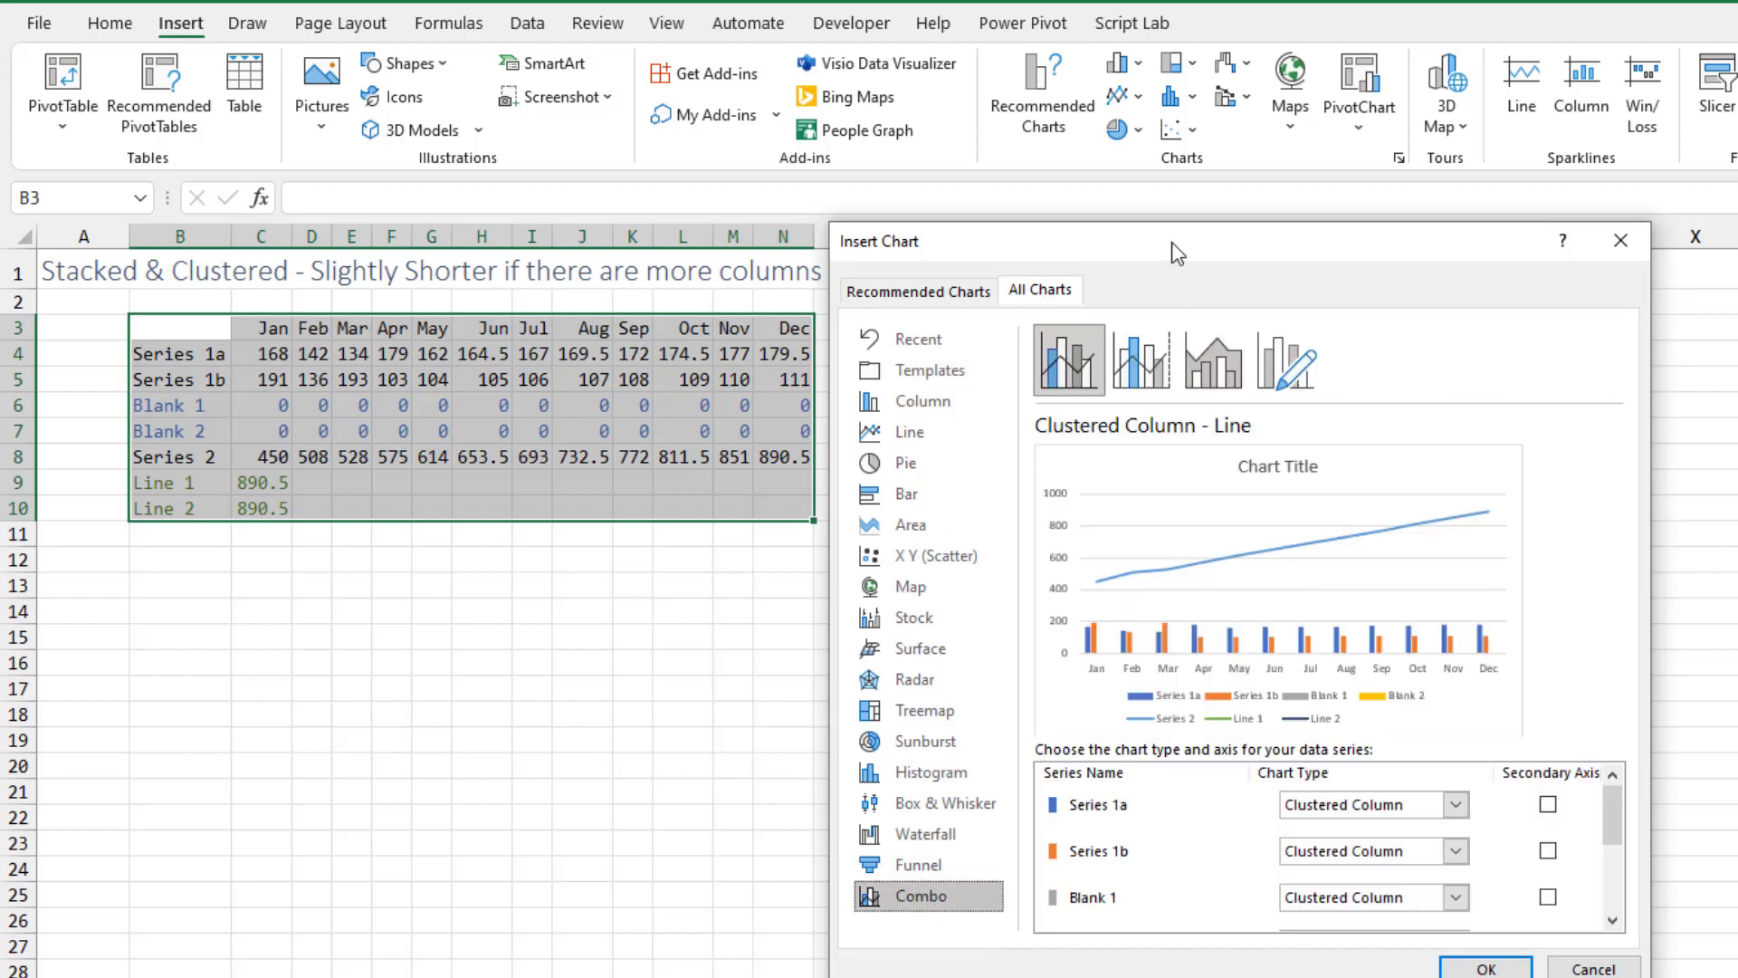
pyautogui.moveTo(1175, 246); pyautogui.dragTo(348, 161)
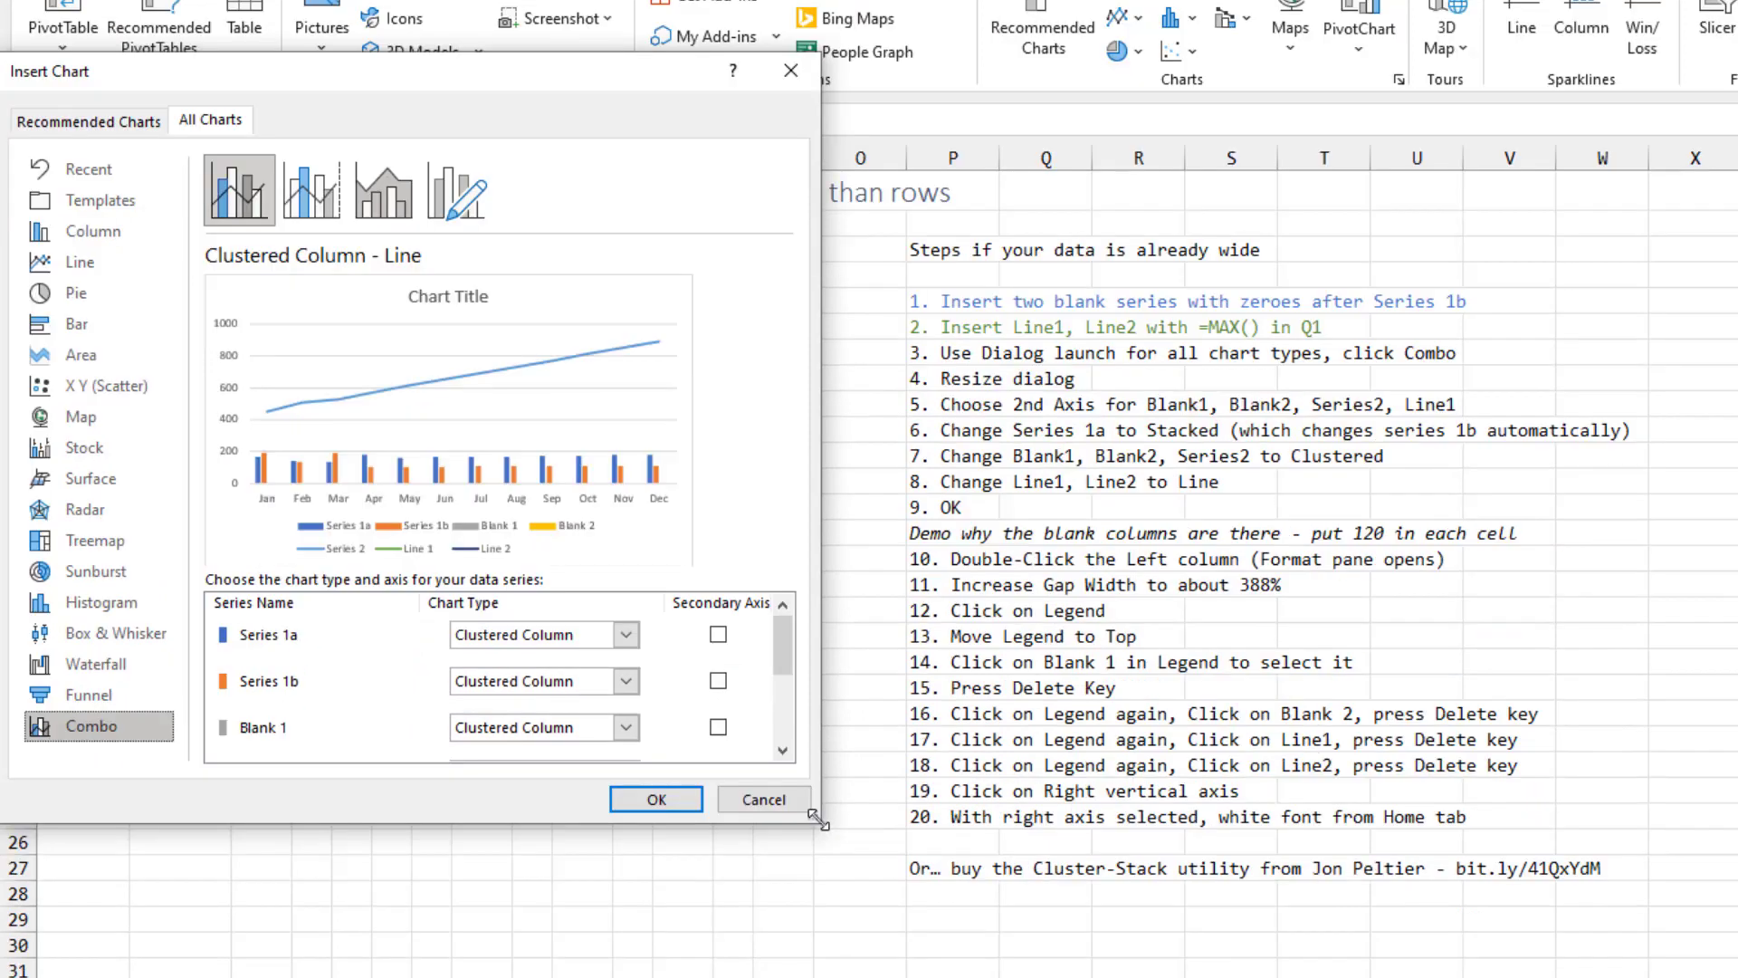
pyautogui.moveTo(818, 820); pyautogui.dragTo(849, 975)
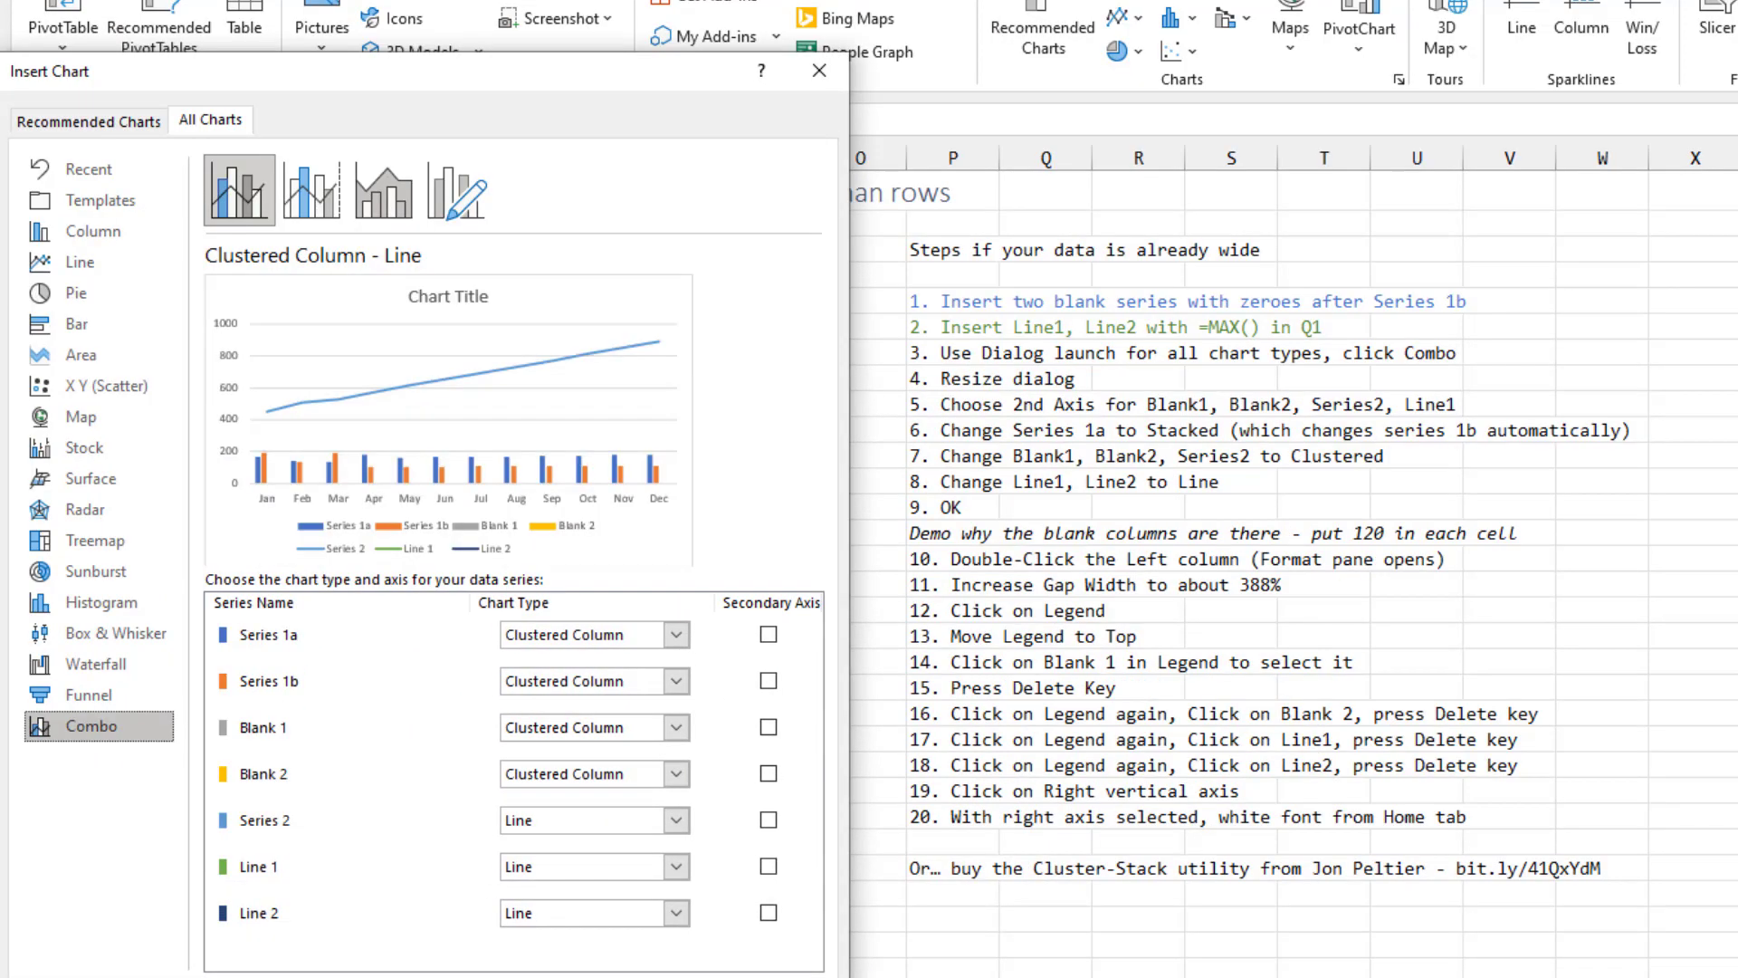
# Put Blank 1, Blank 2, Series 2 and Line 1 on the secondary axis
pyautogui.click(769, 727)
pyautogui.click(768, 773)
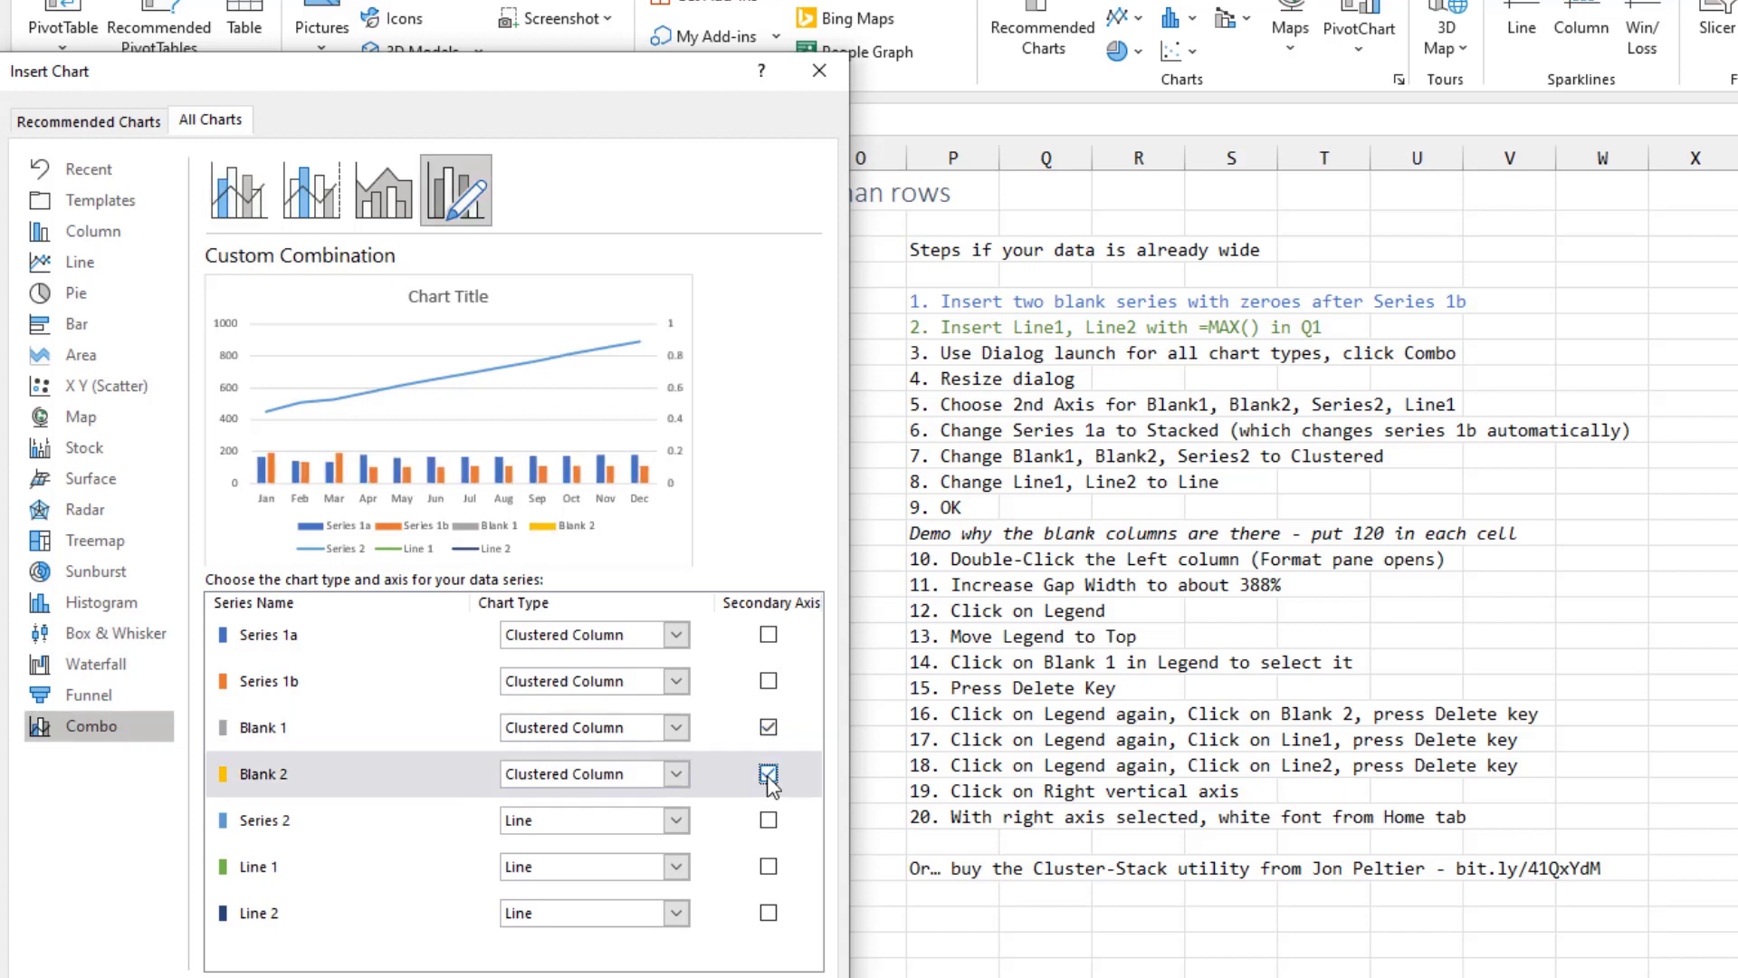
pyautogui.click(767, 821)
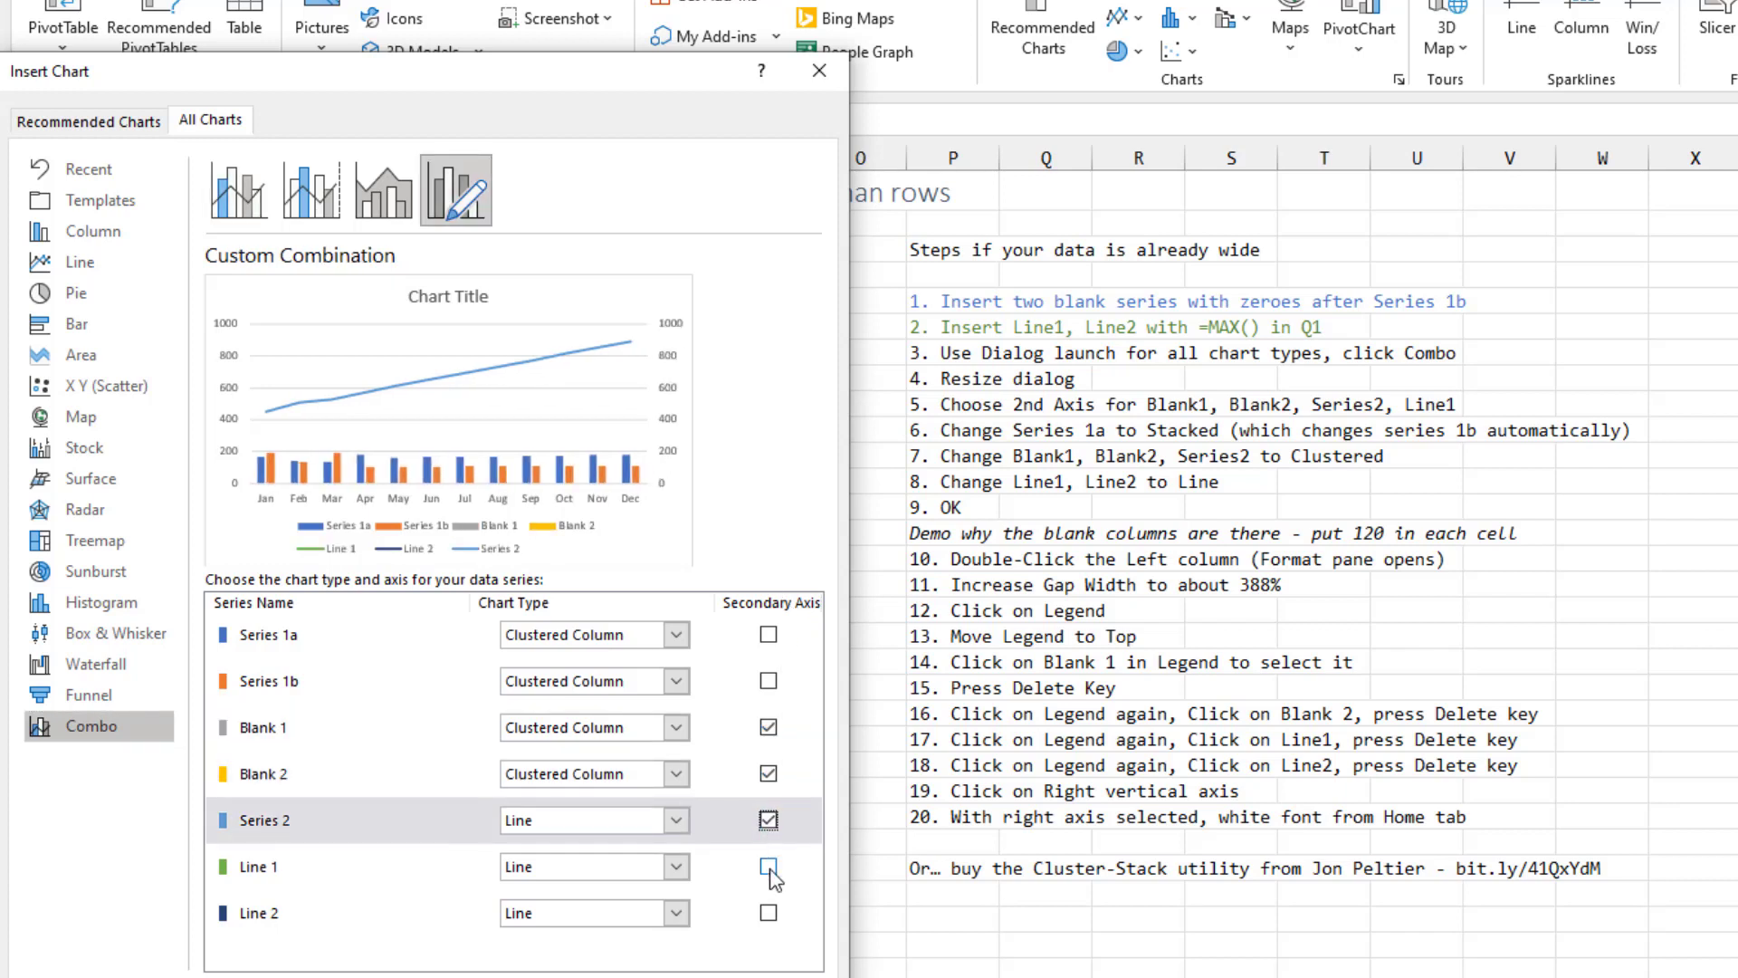
pyautogui.click(769, 868)
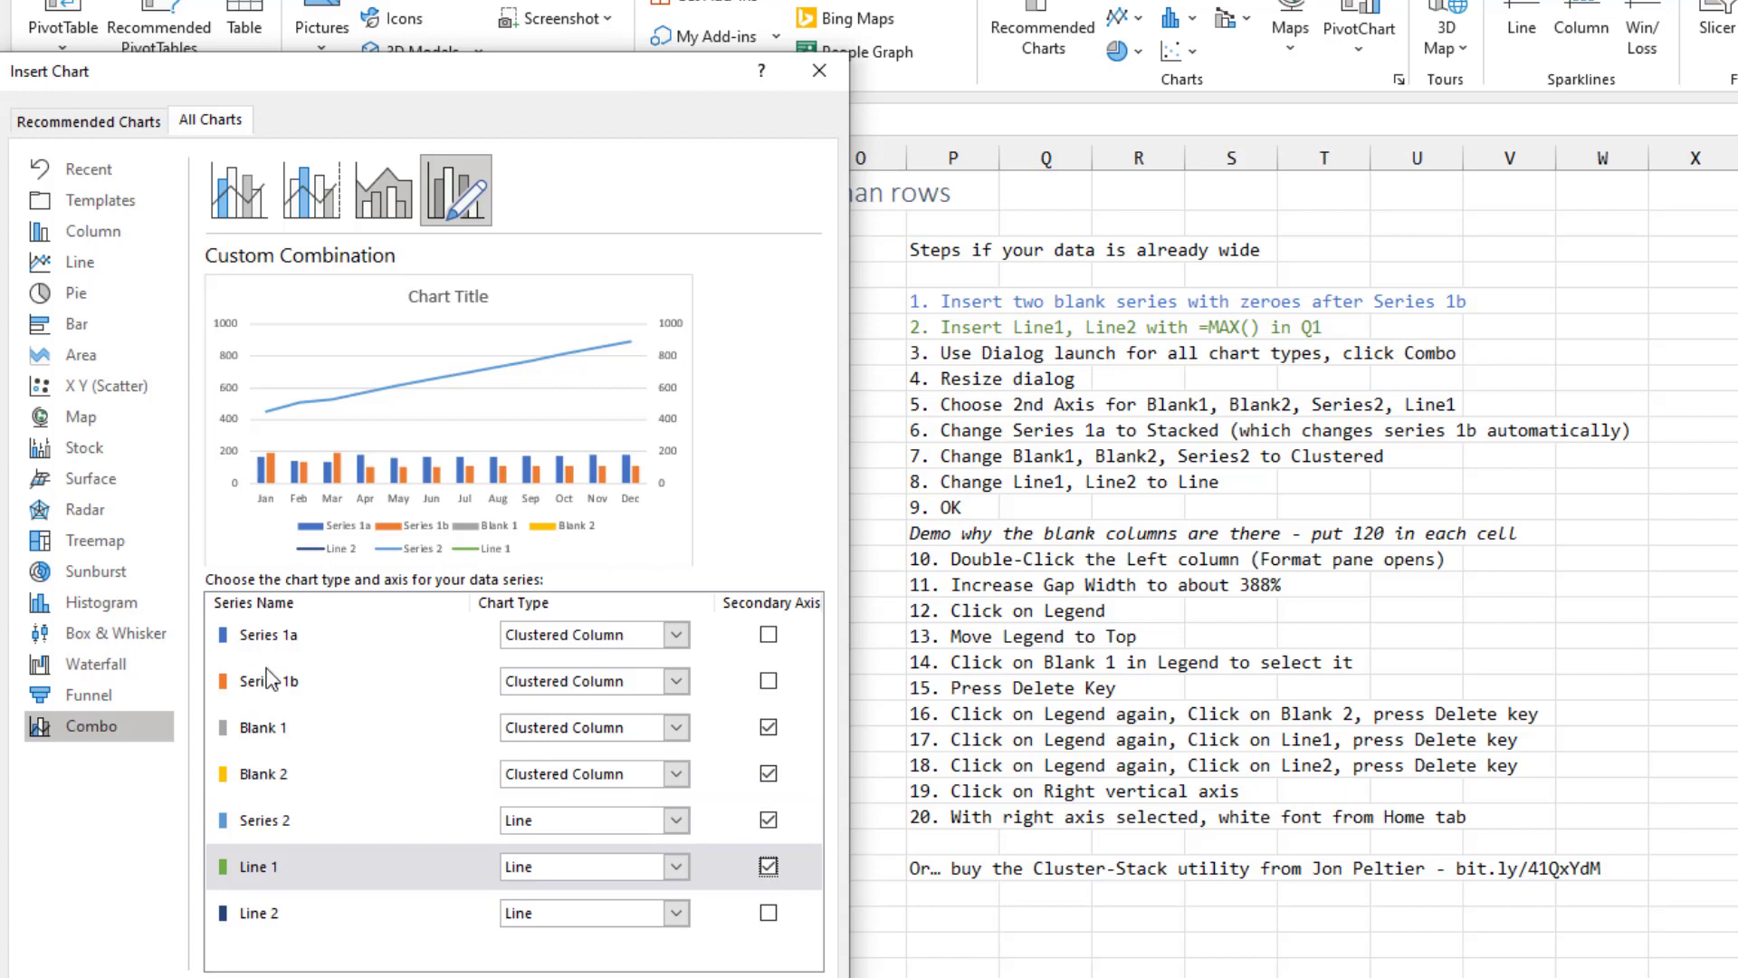
# Make Series 1a a Stacked Column and Series 2 a Clustered Column
pyautogui.click(677, 636)
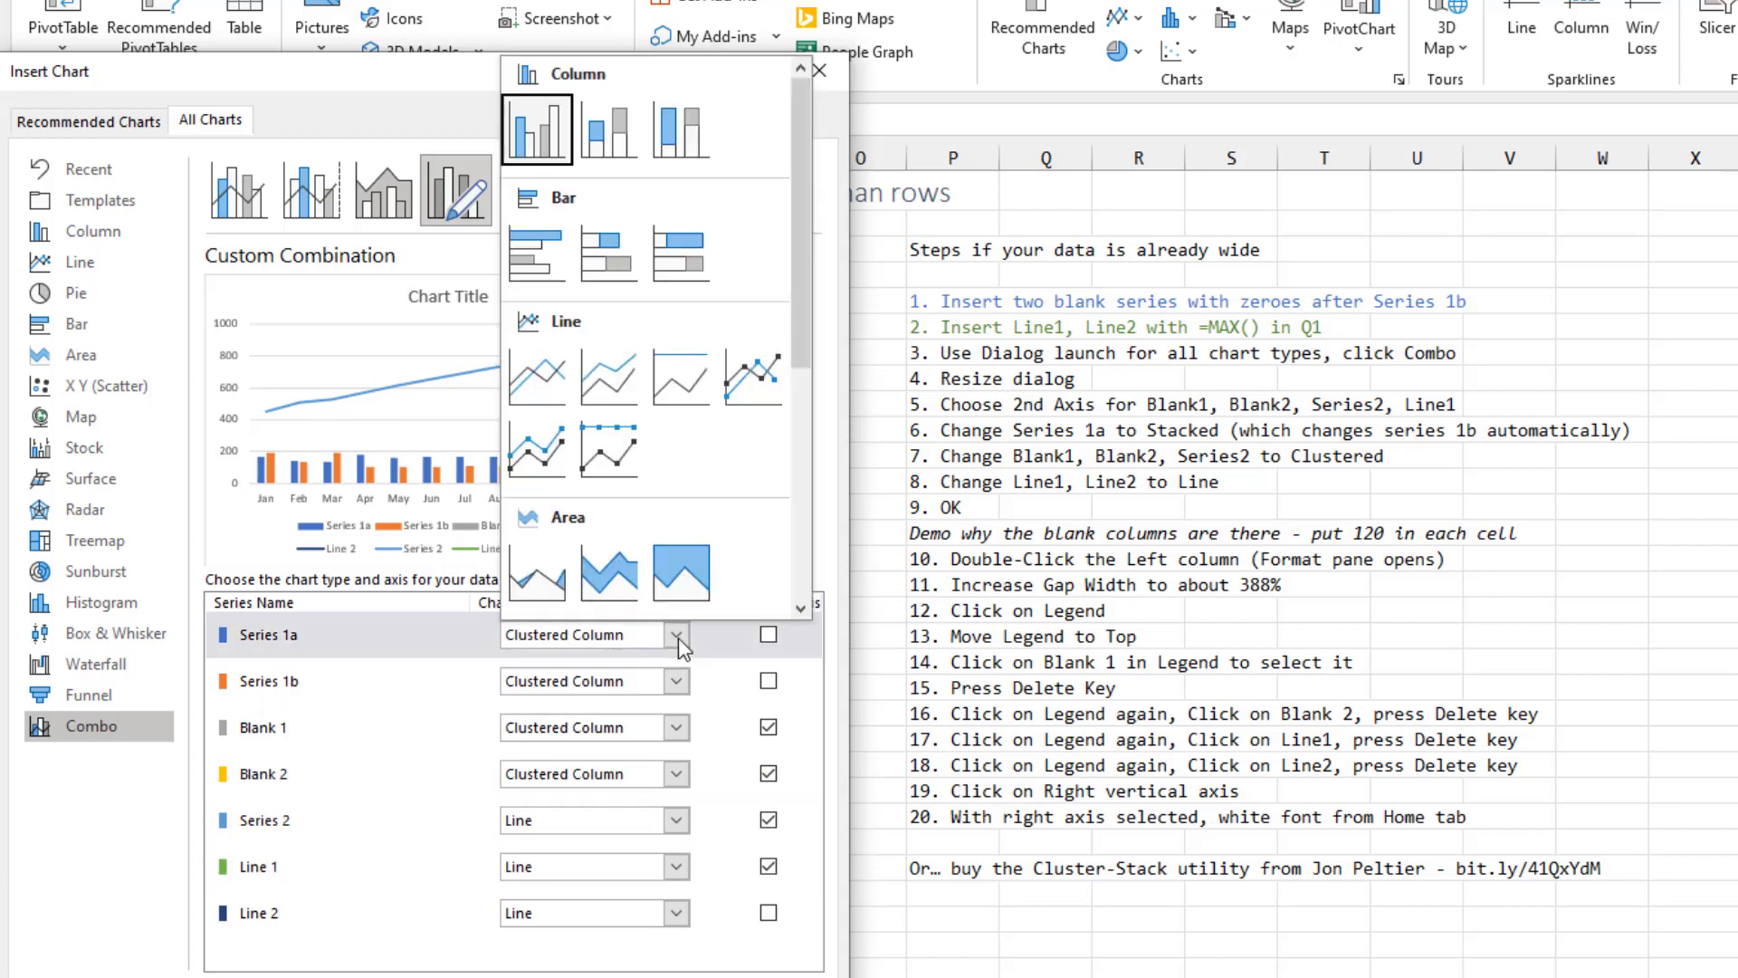
pyautogui.click(624, 155)
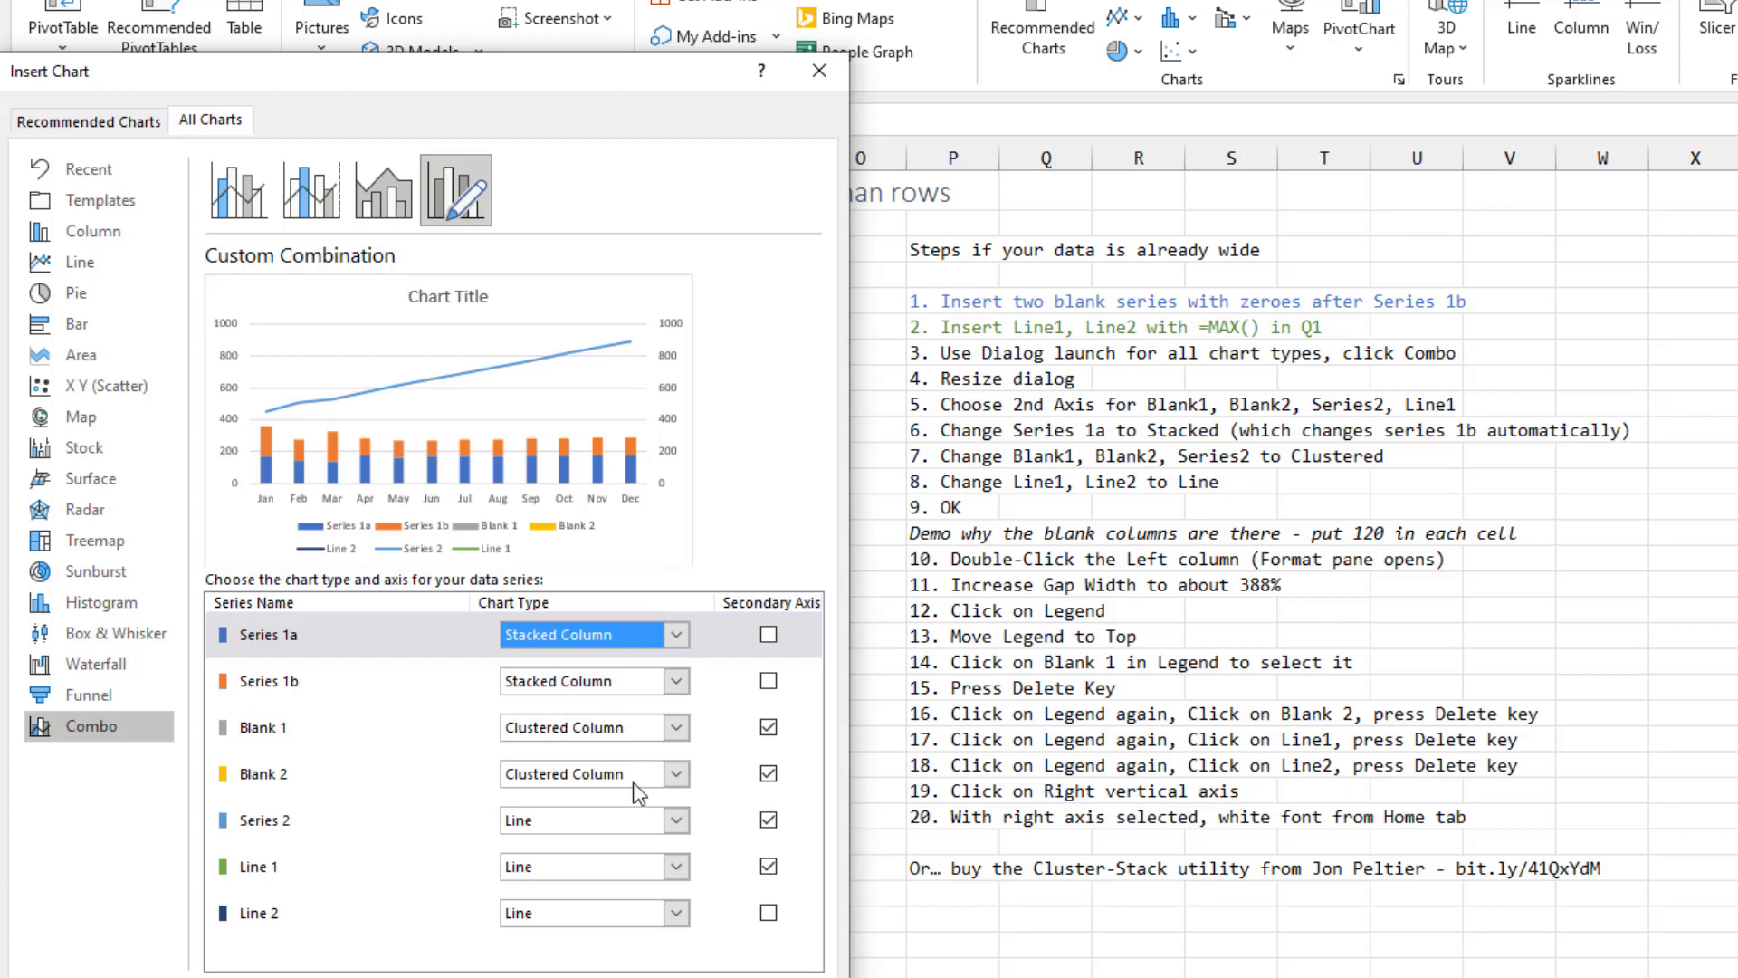
pyautogui.click(677, 820)
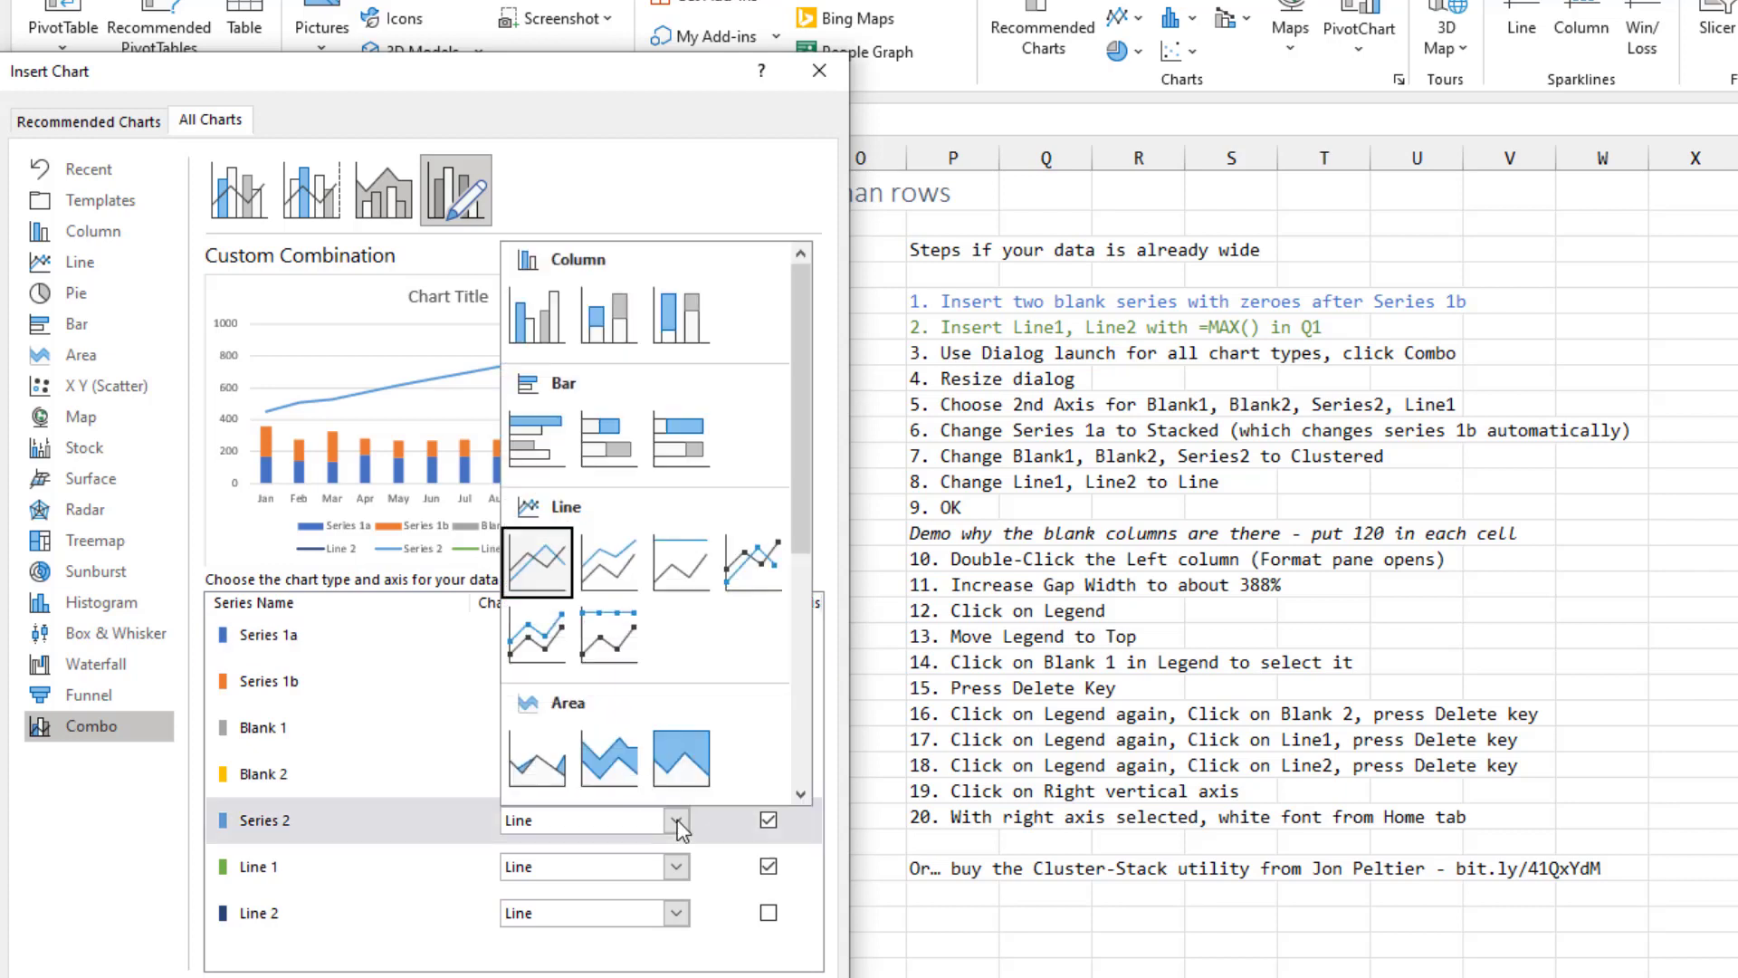
pyautogui.click(539, 326)
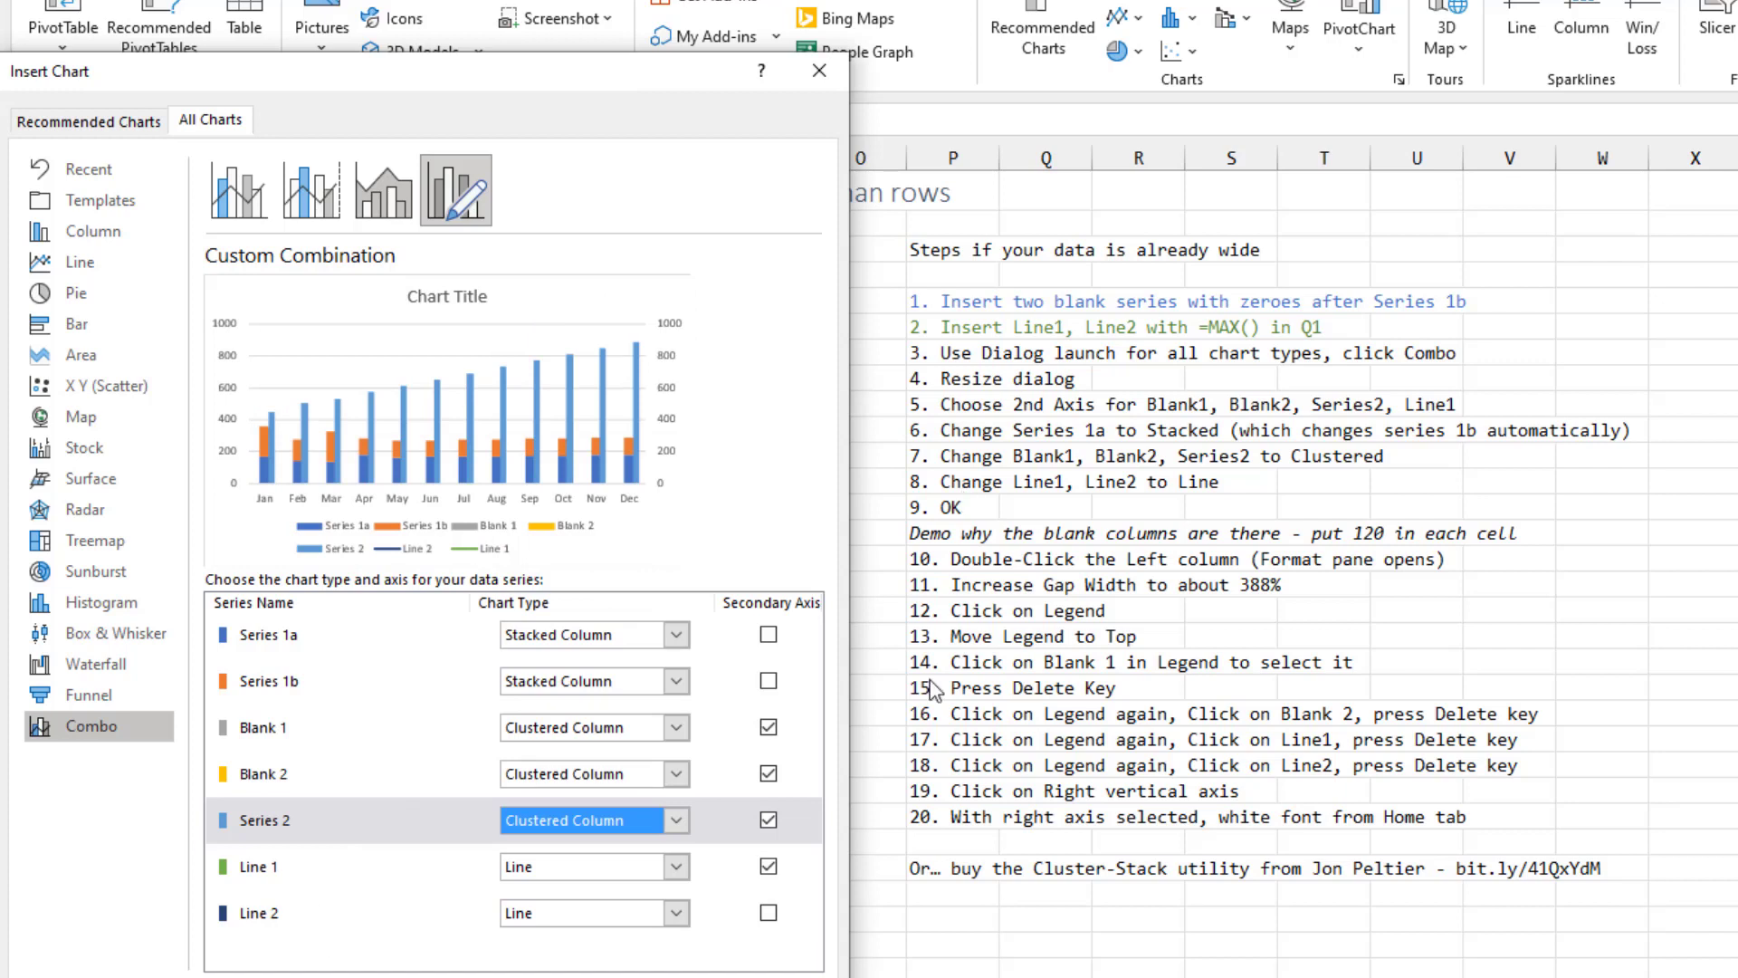
# Insert the chart below the data table and widen the Series 1b gap width to about 377%
pyautogui.press('Return')
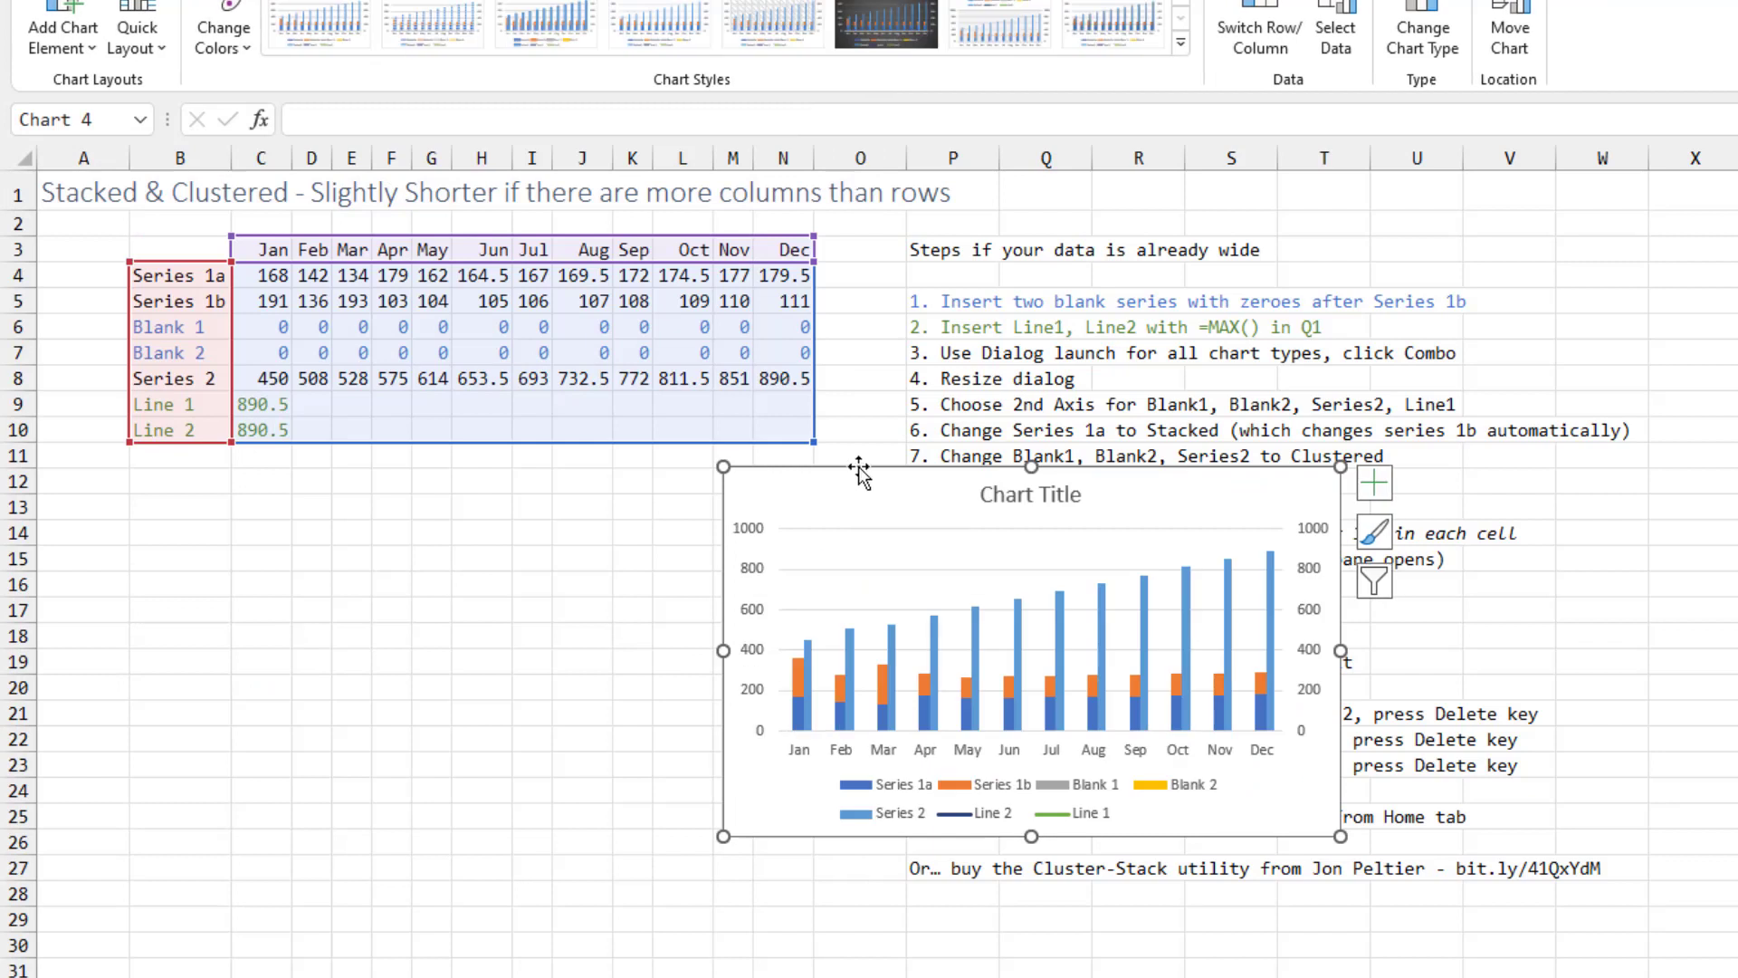
pyautogui.moveTo(797, 680); pyautogui.dragTo(235, 693)
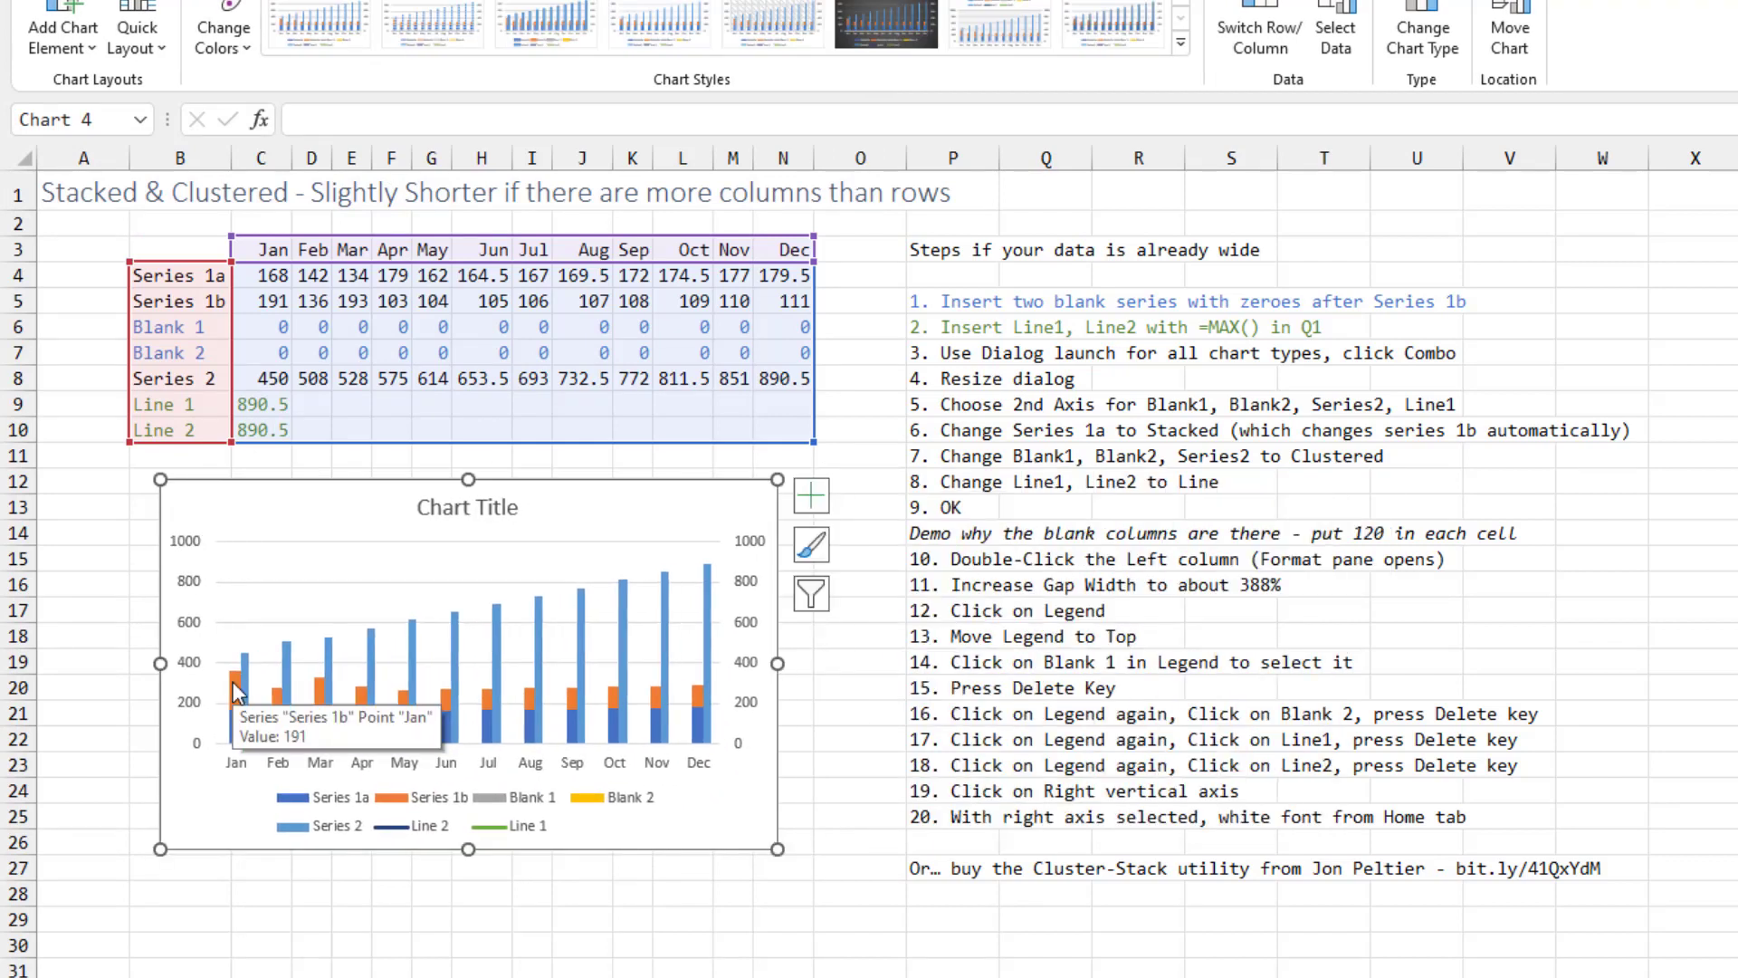
pyautogui.click(236, 693)
pyautogui.doubleClick(235, 692)
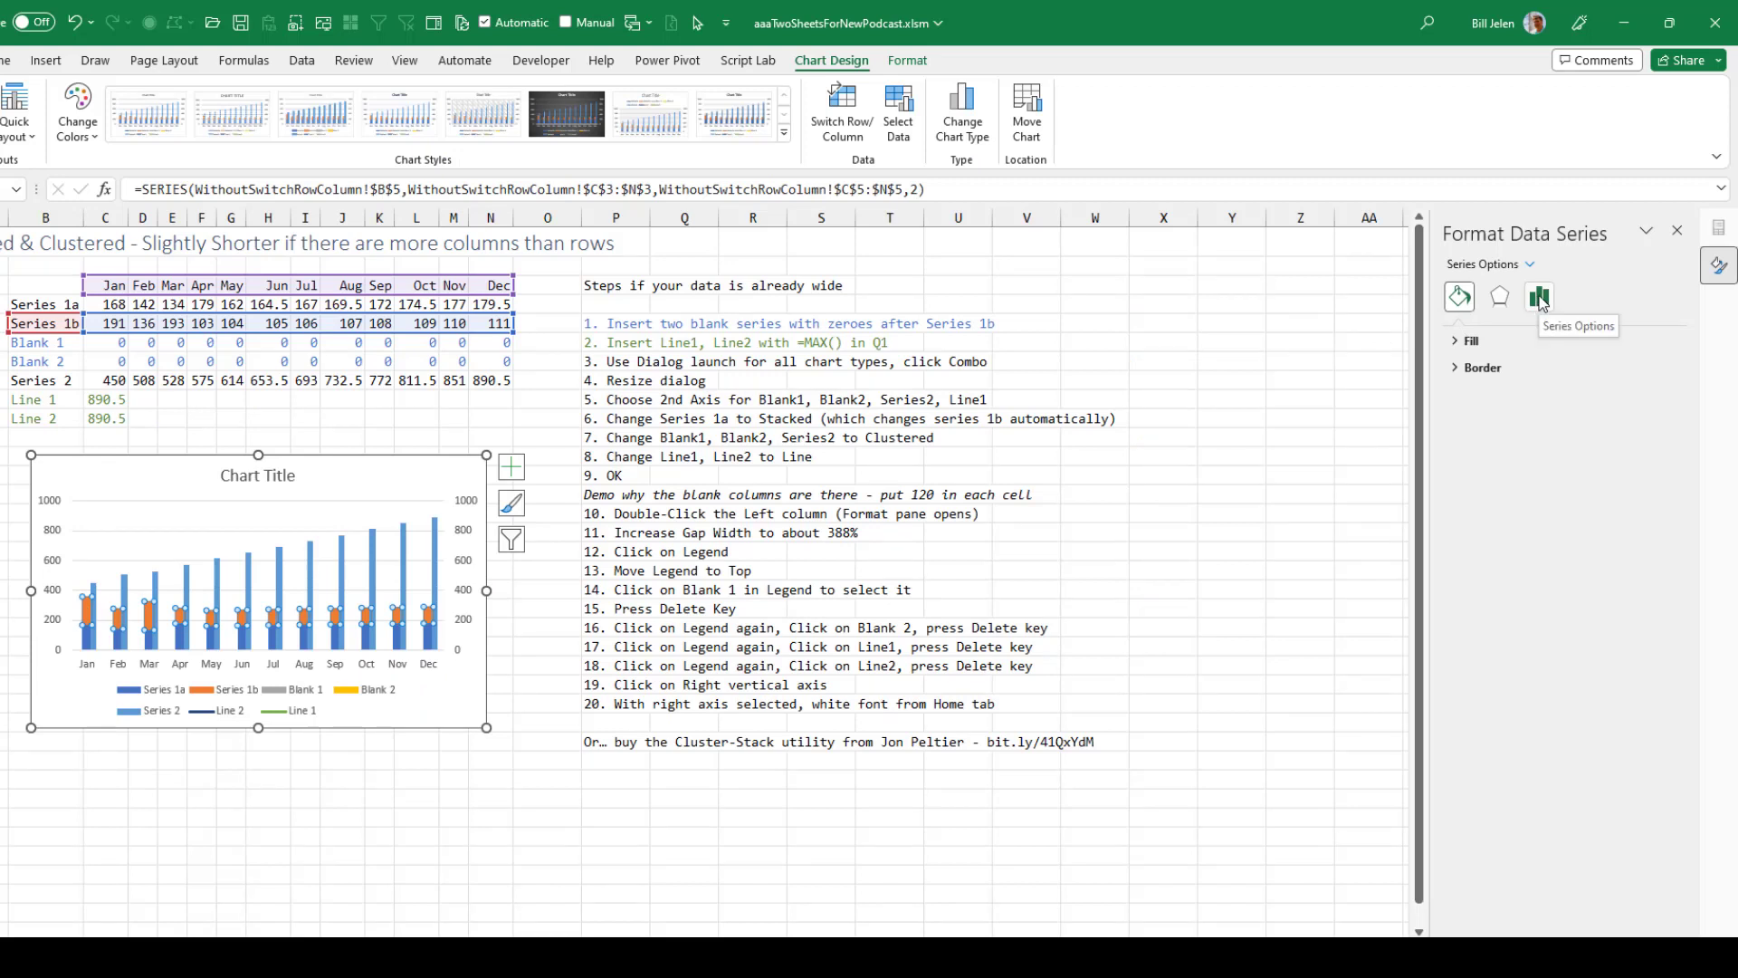
pyautogui.click(1541, 299)
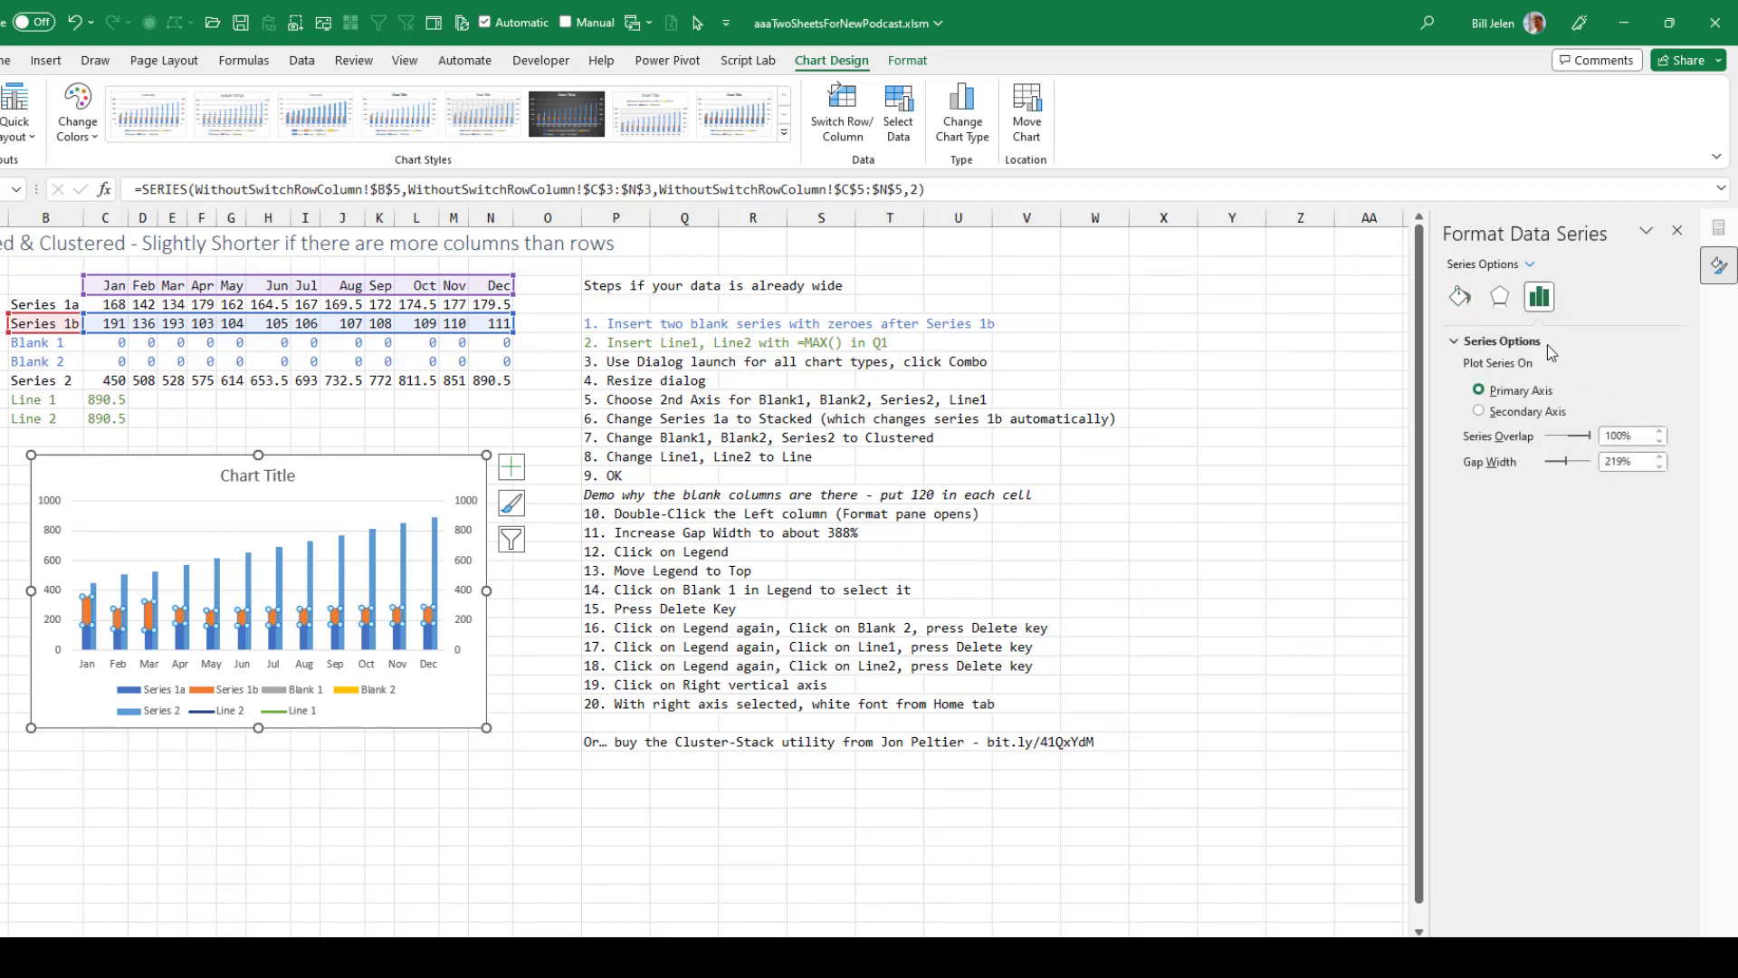
pyautogui.moveTo(1566, 464); pyautogui.dragTo(1581, 461)
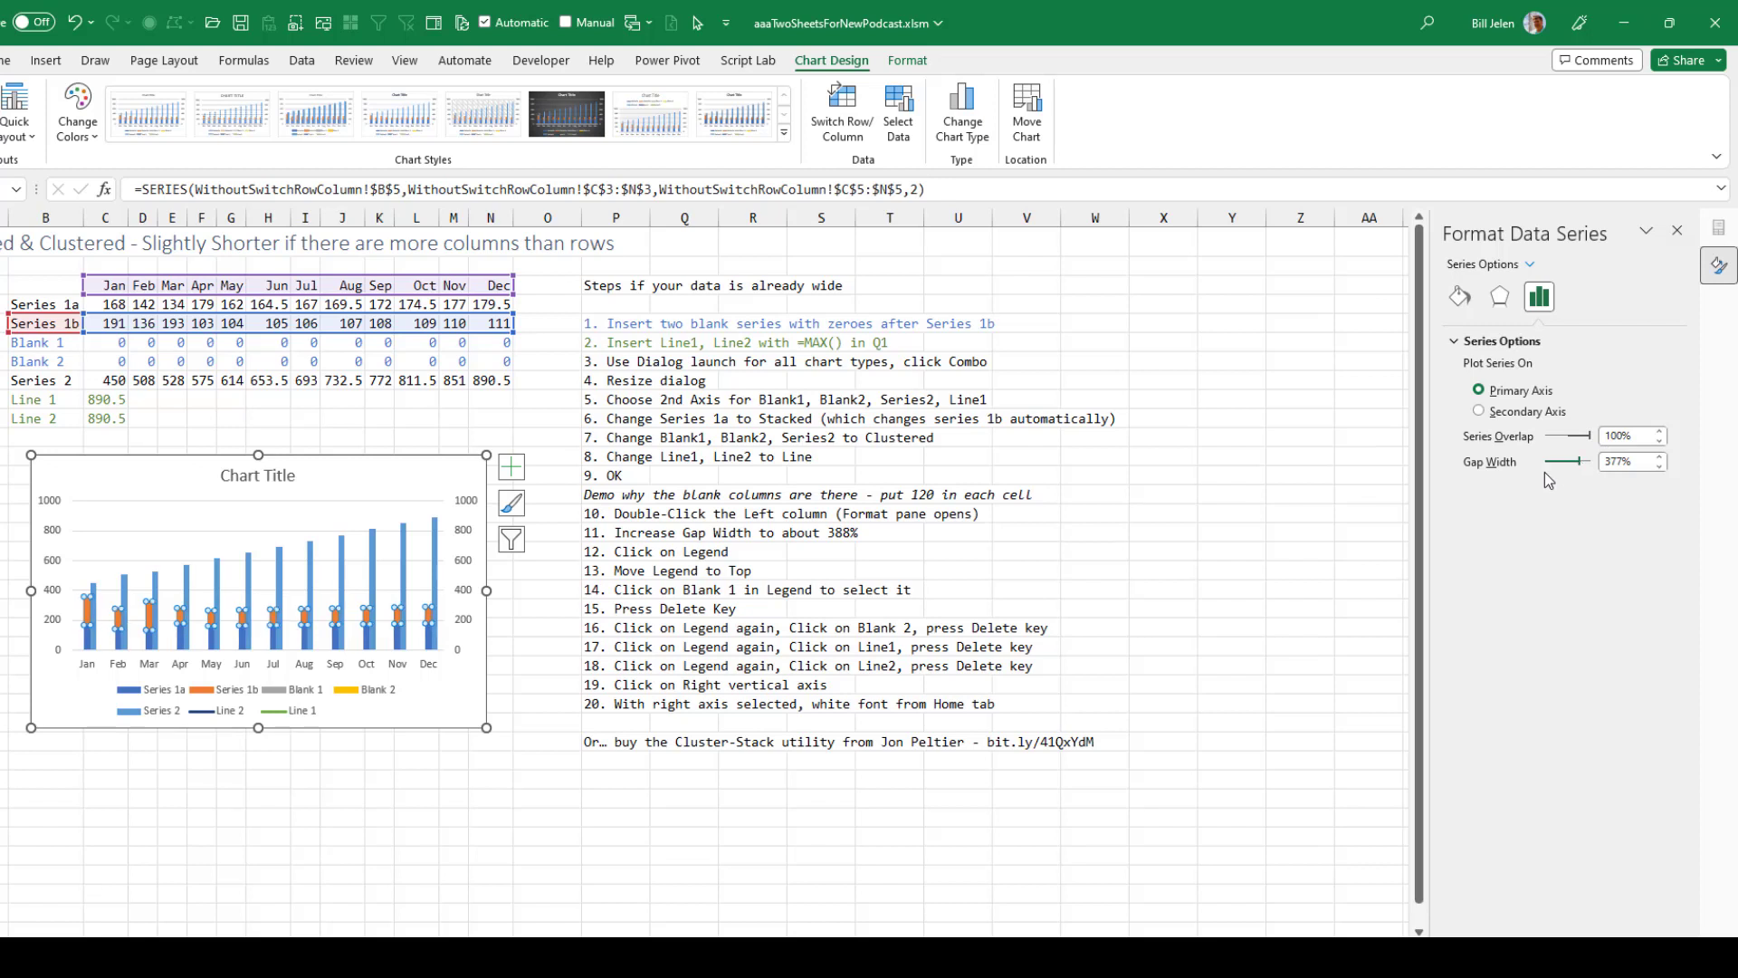
# Place the legend at the top and remove the Blank 1 and Blank 2 entries
pyautogui.click(276, 697)
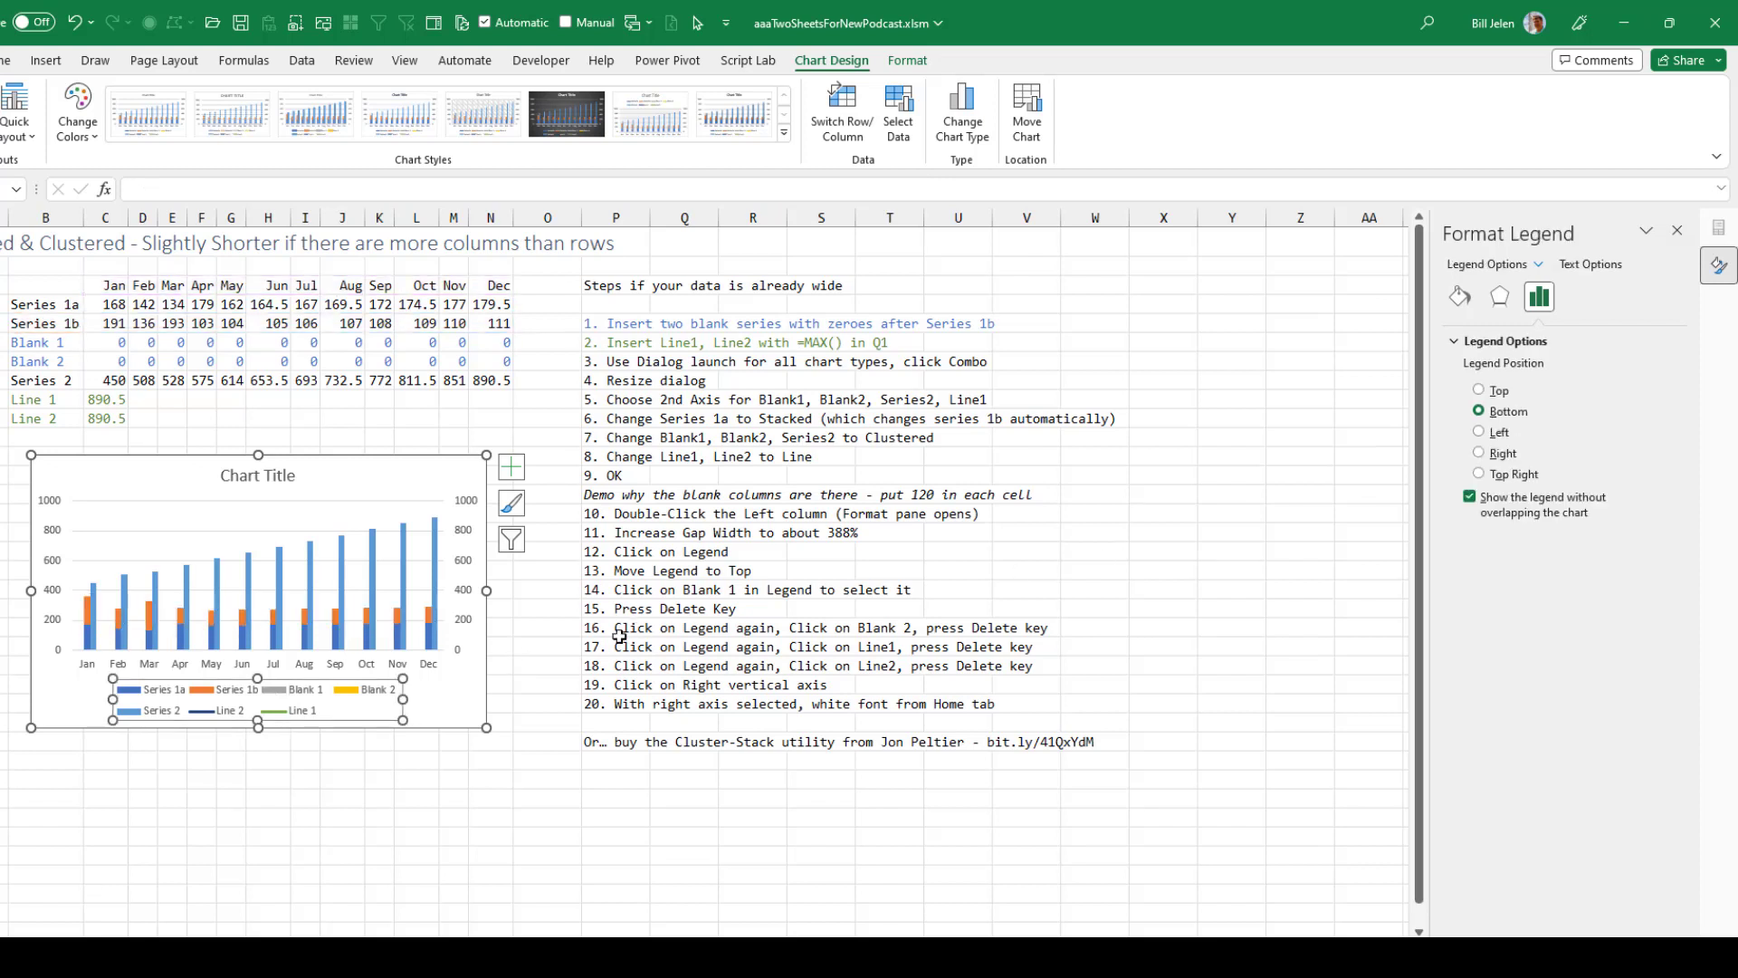
pyautogui.click(1479, 391)
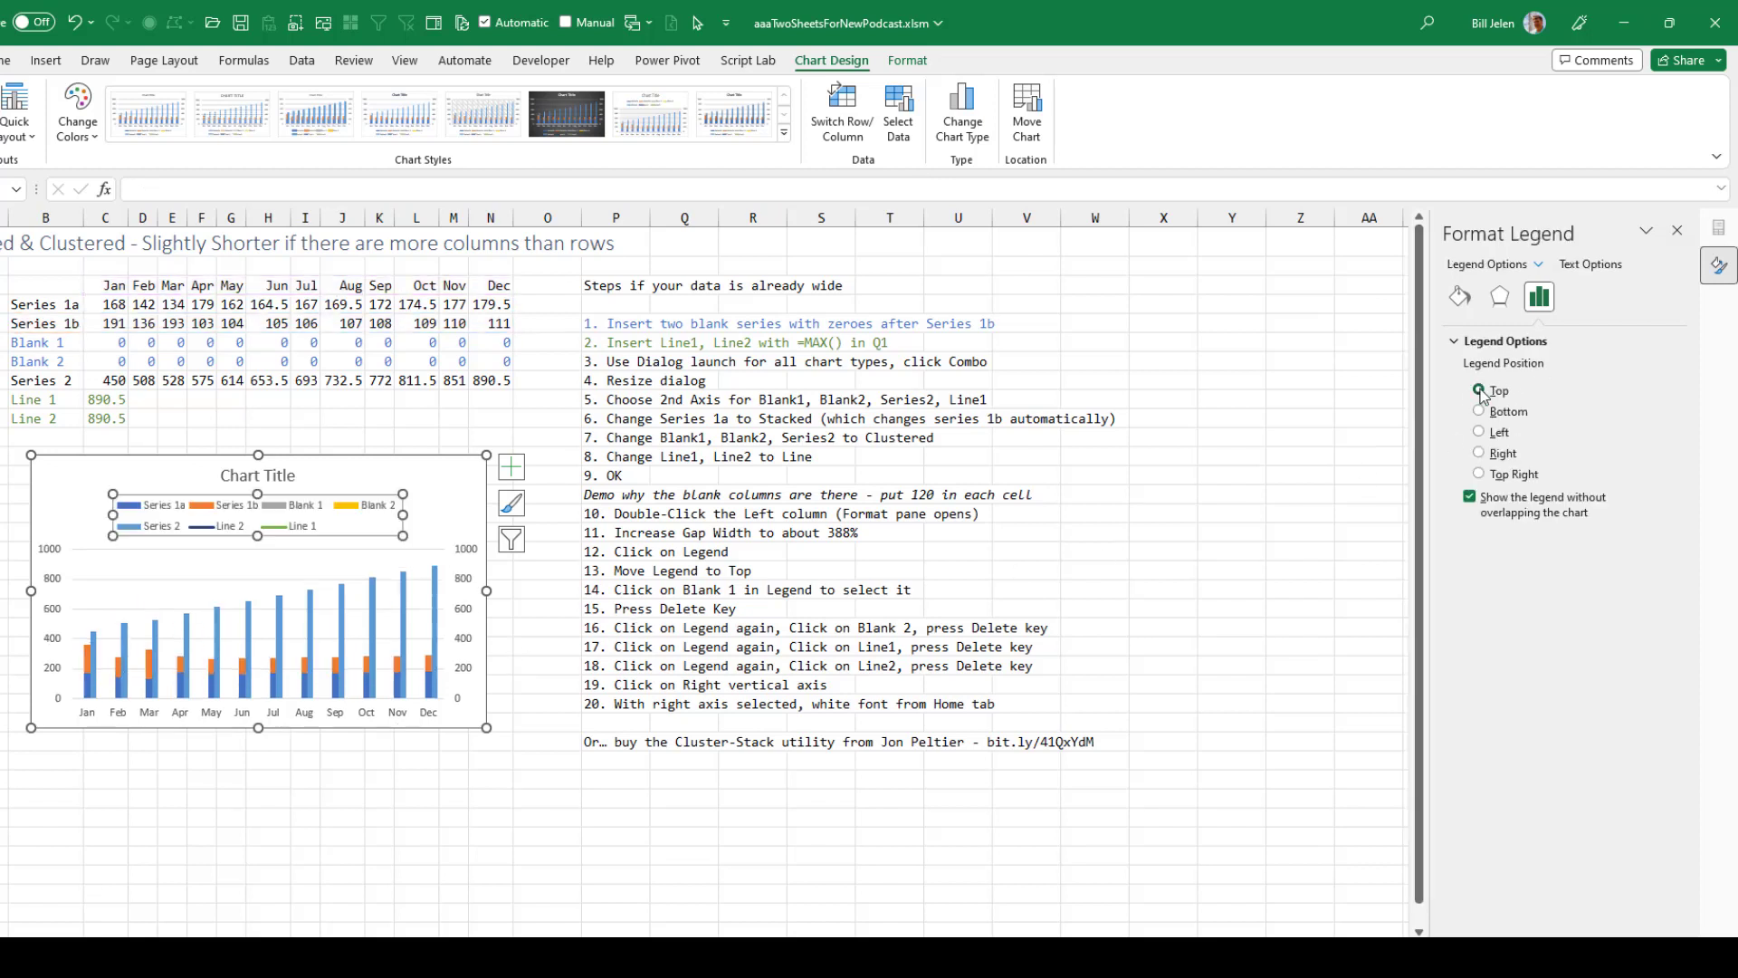
pyautogui.click(294, 506)
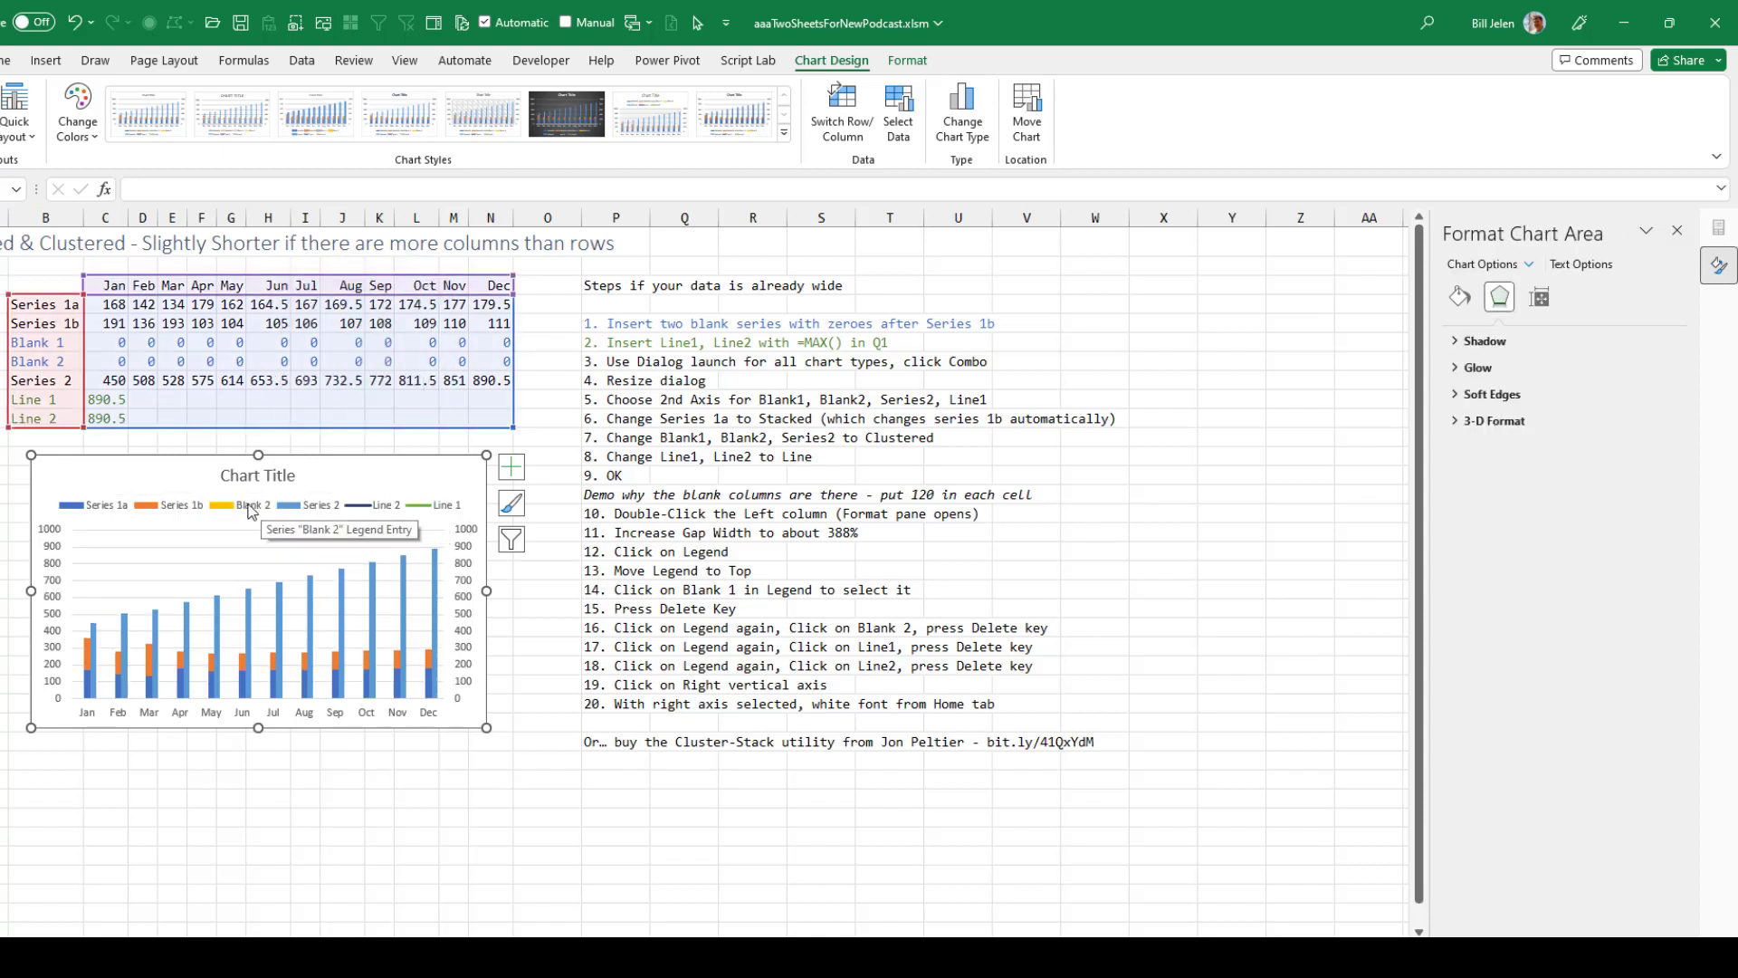
pyautogui.click(254, 511)
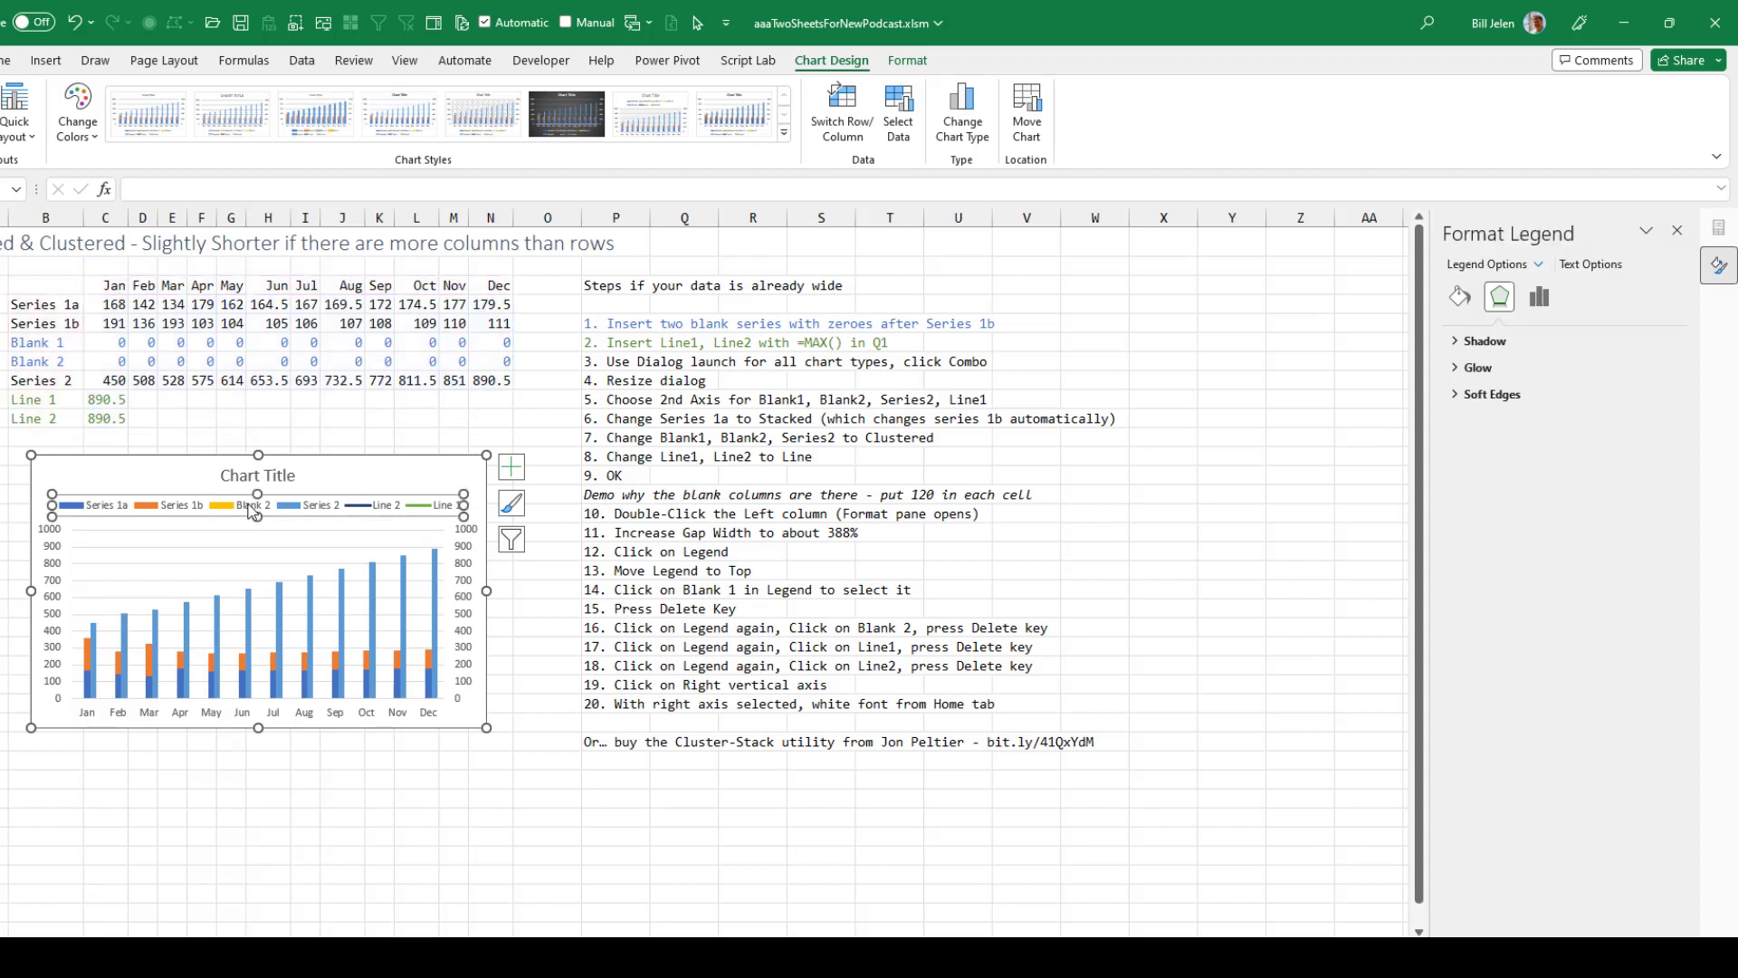
pyautogui.click(254, 507)
pyautogui.press('Delete')
# Remove the Line 2 and Line 1 entries from the legend
pyautogui.click(341, 513)
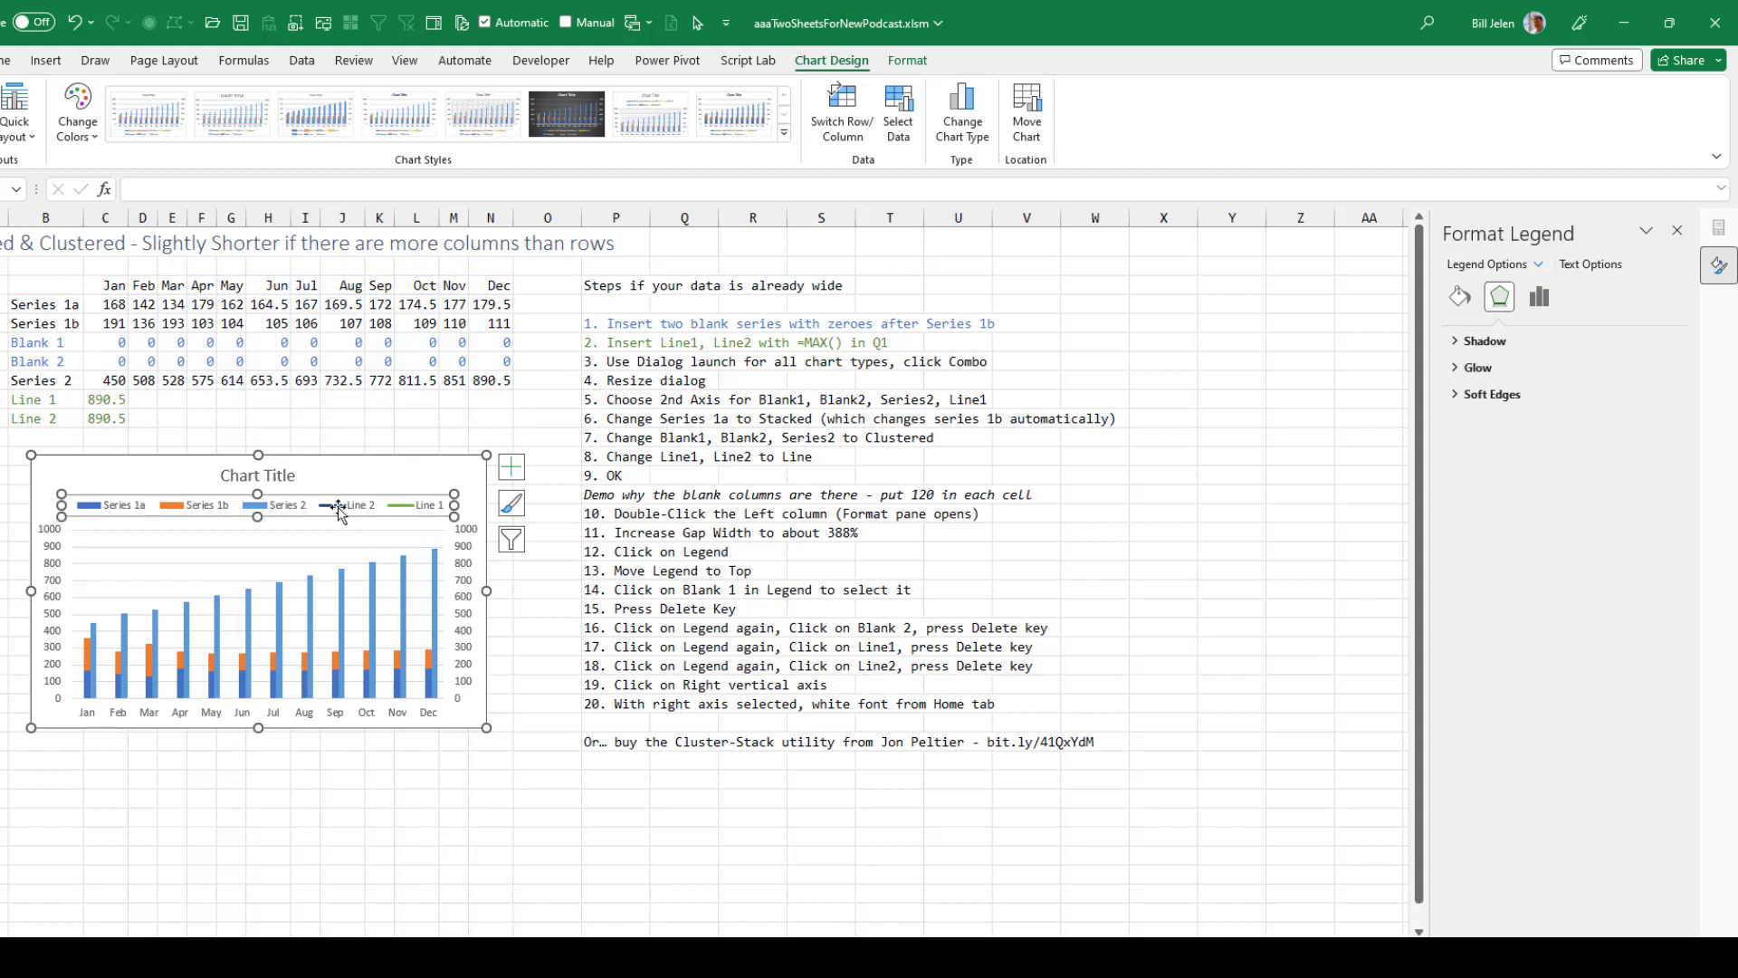
pyautogui.click(342, 512)
pyautogui.press('Delete')
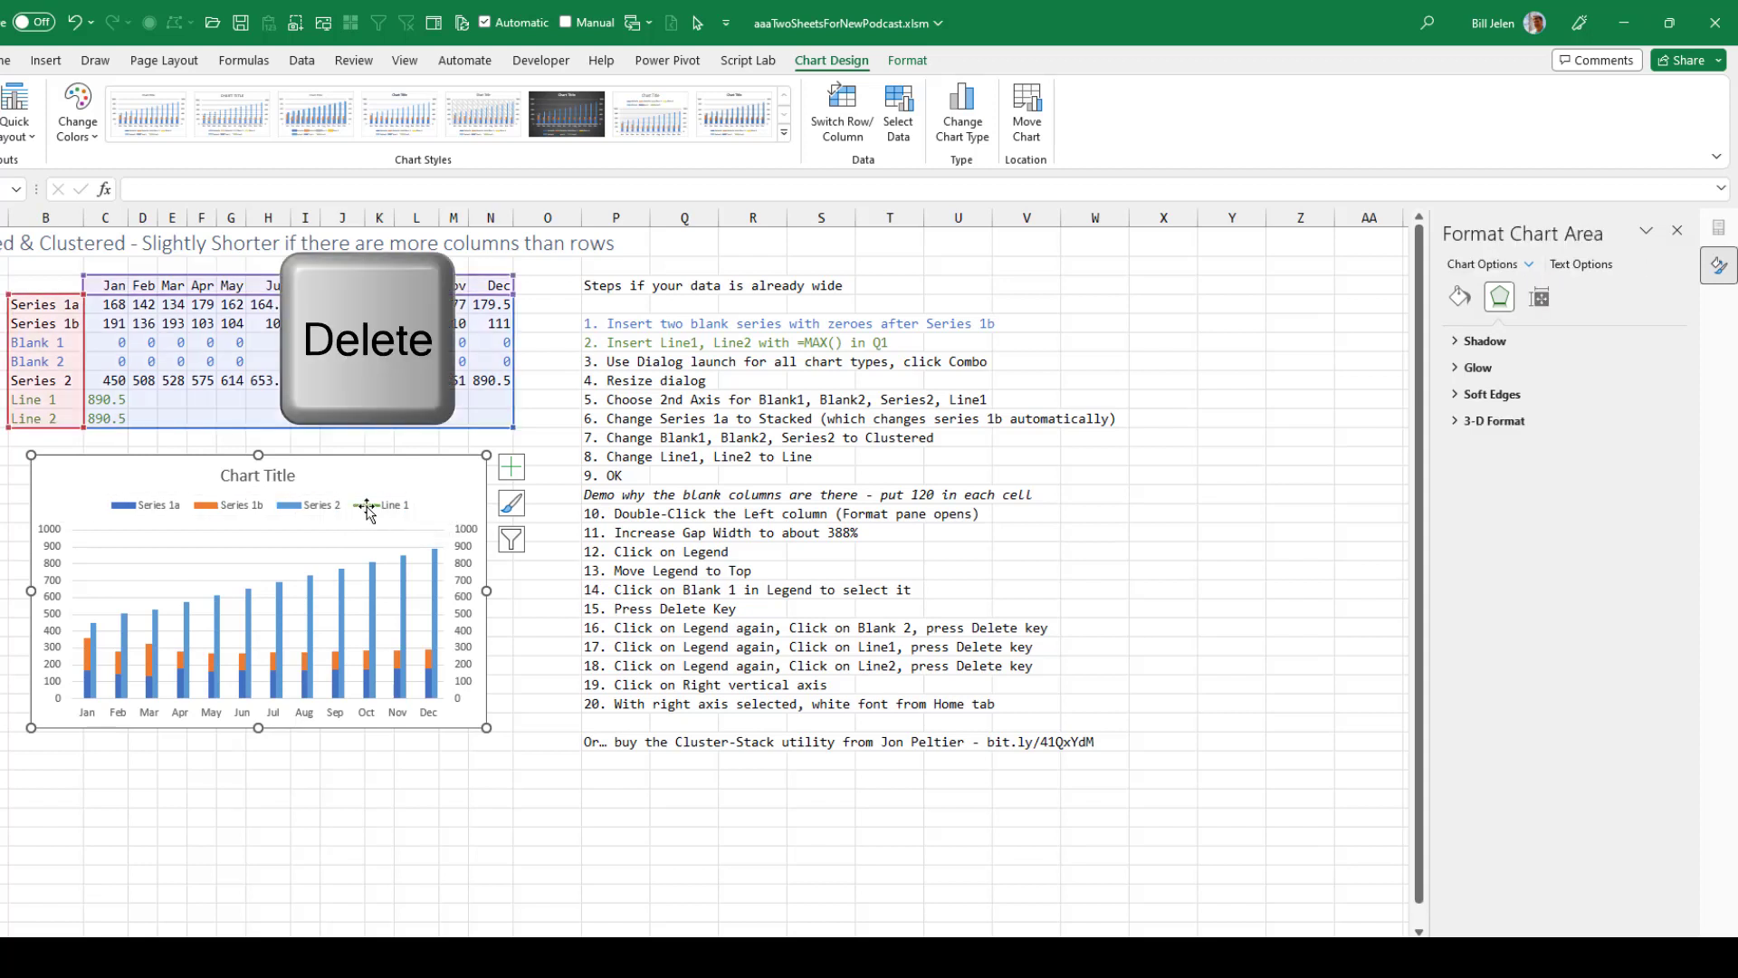
pyautogui.click(367, 509)
pyautogui.click(371, 512)
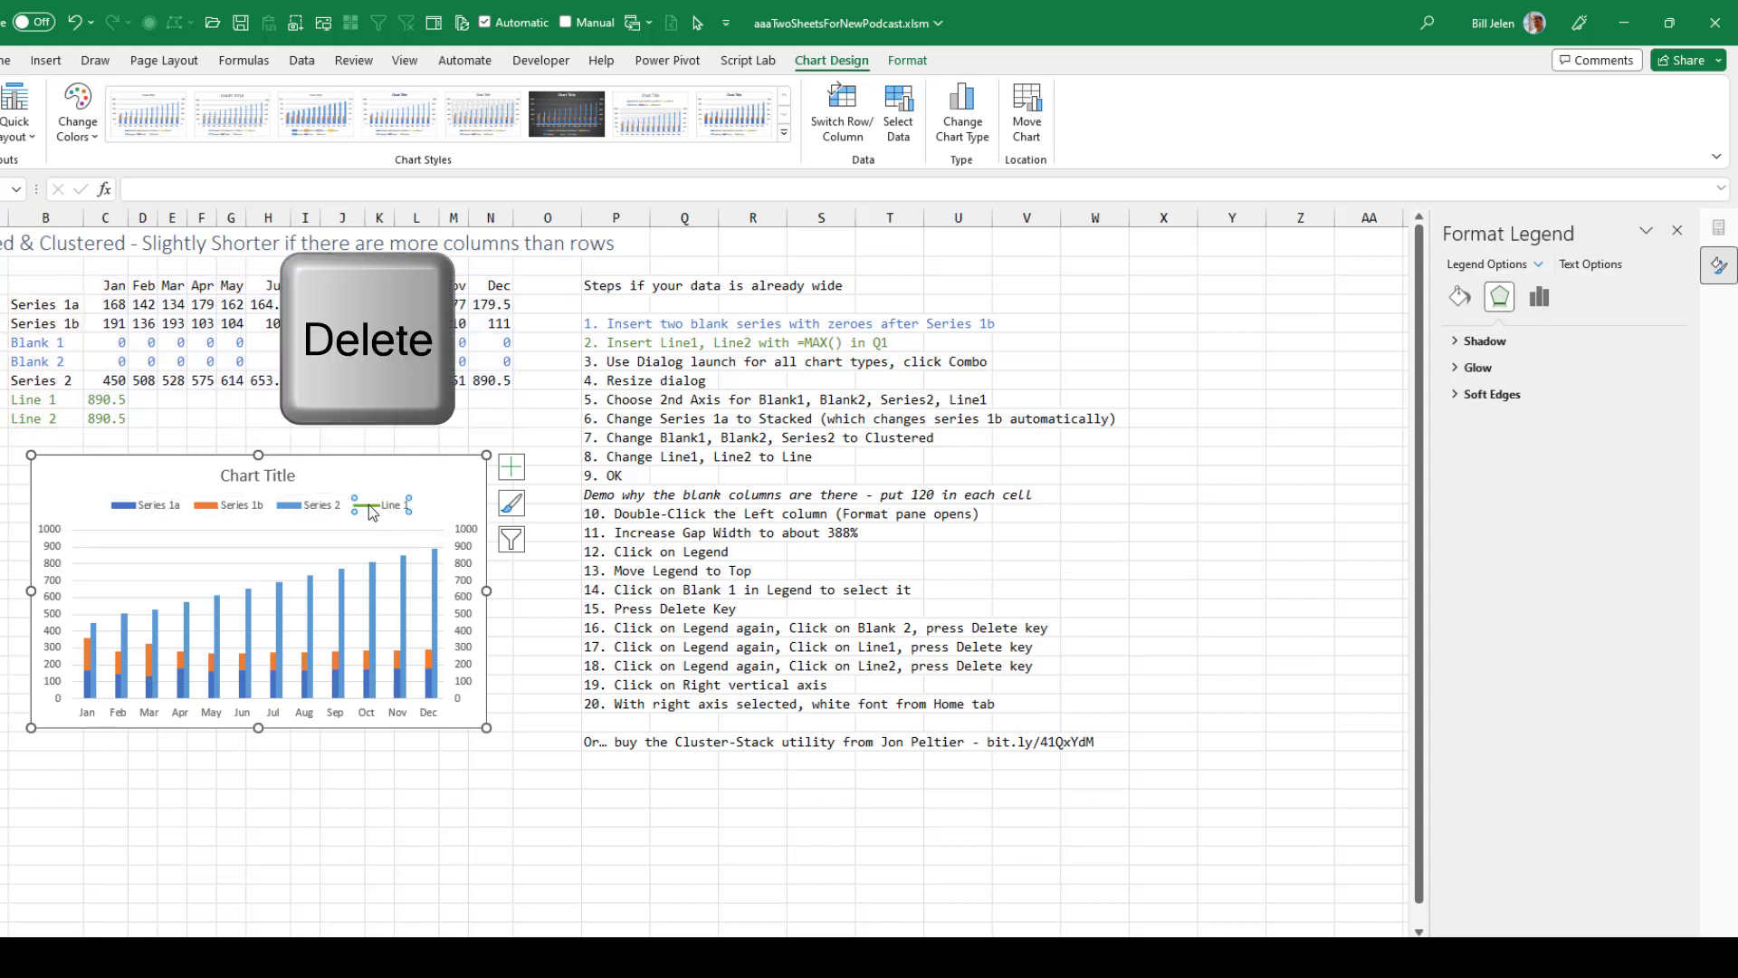
pyautogui.press('Delete')
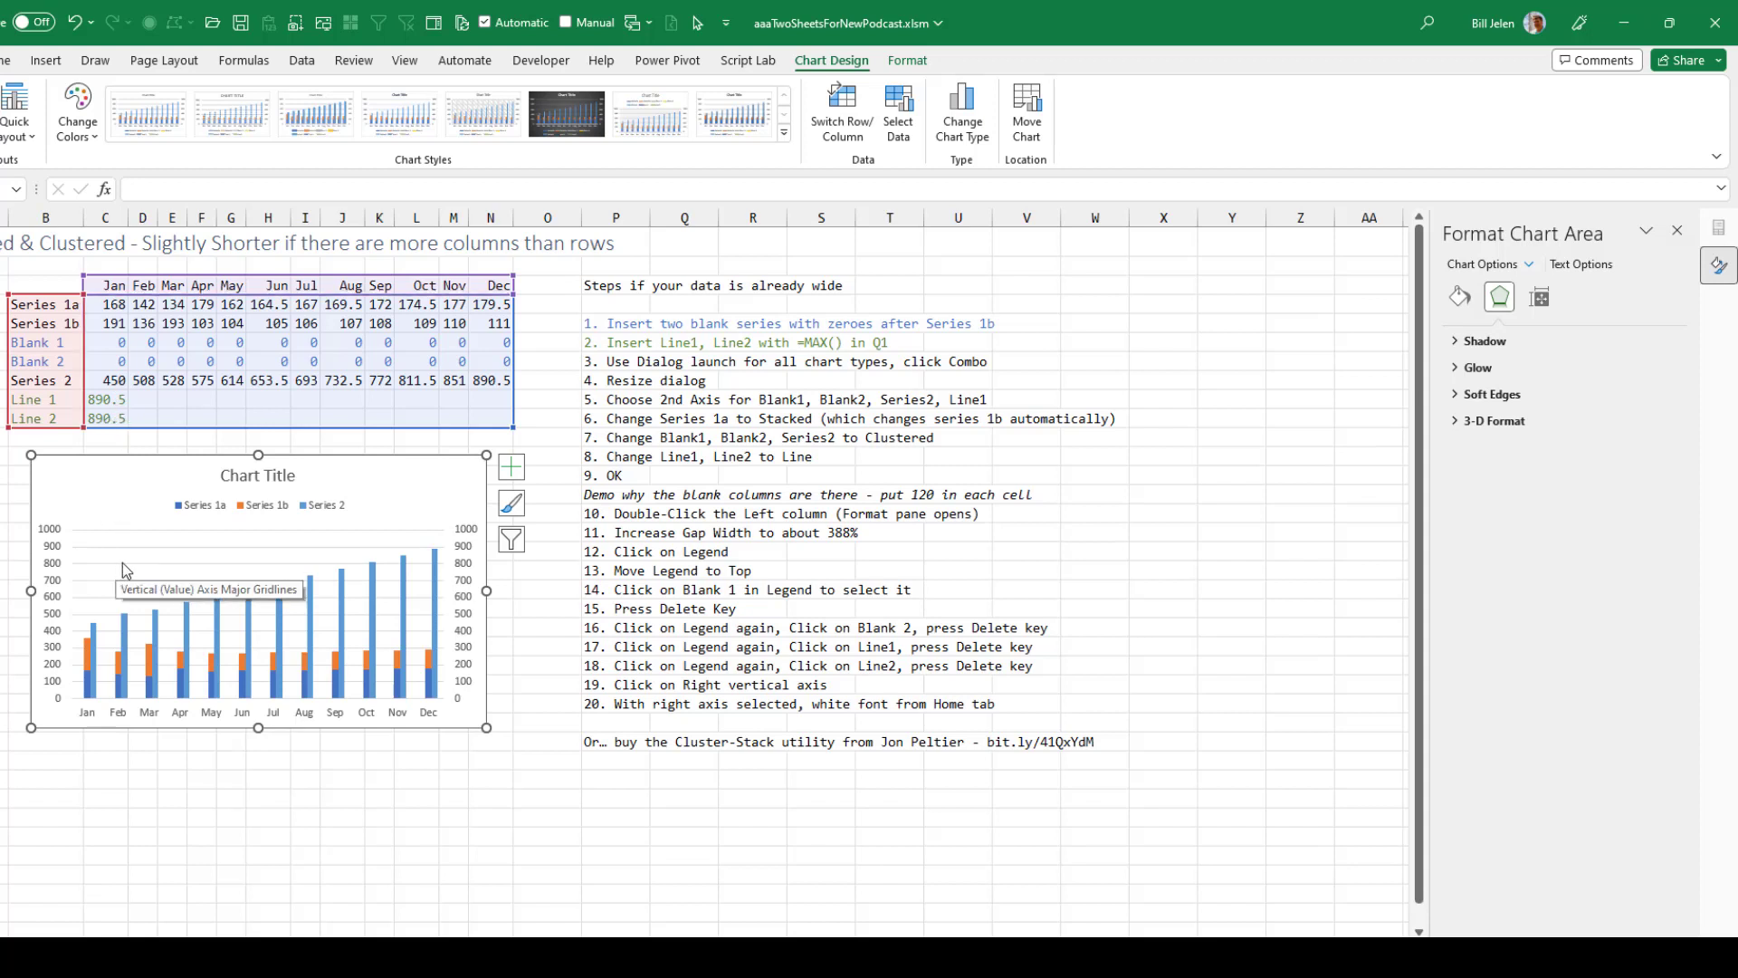
# Set the right vertical axis label font colour to white so the labels disappear
pyautogui.click(471, 538)
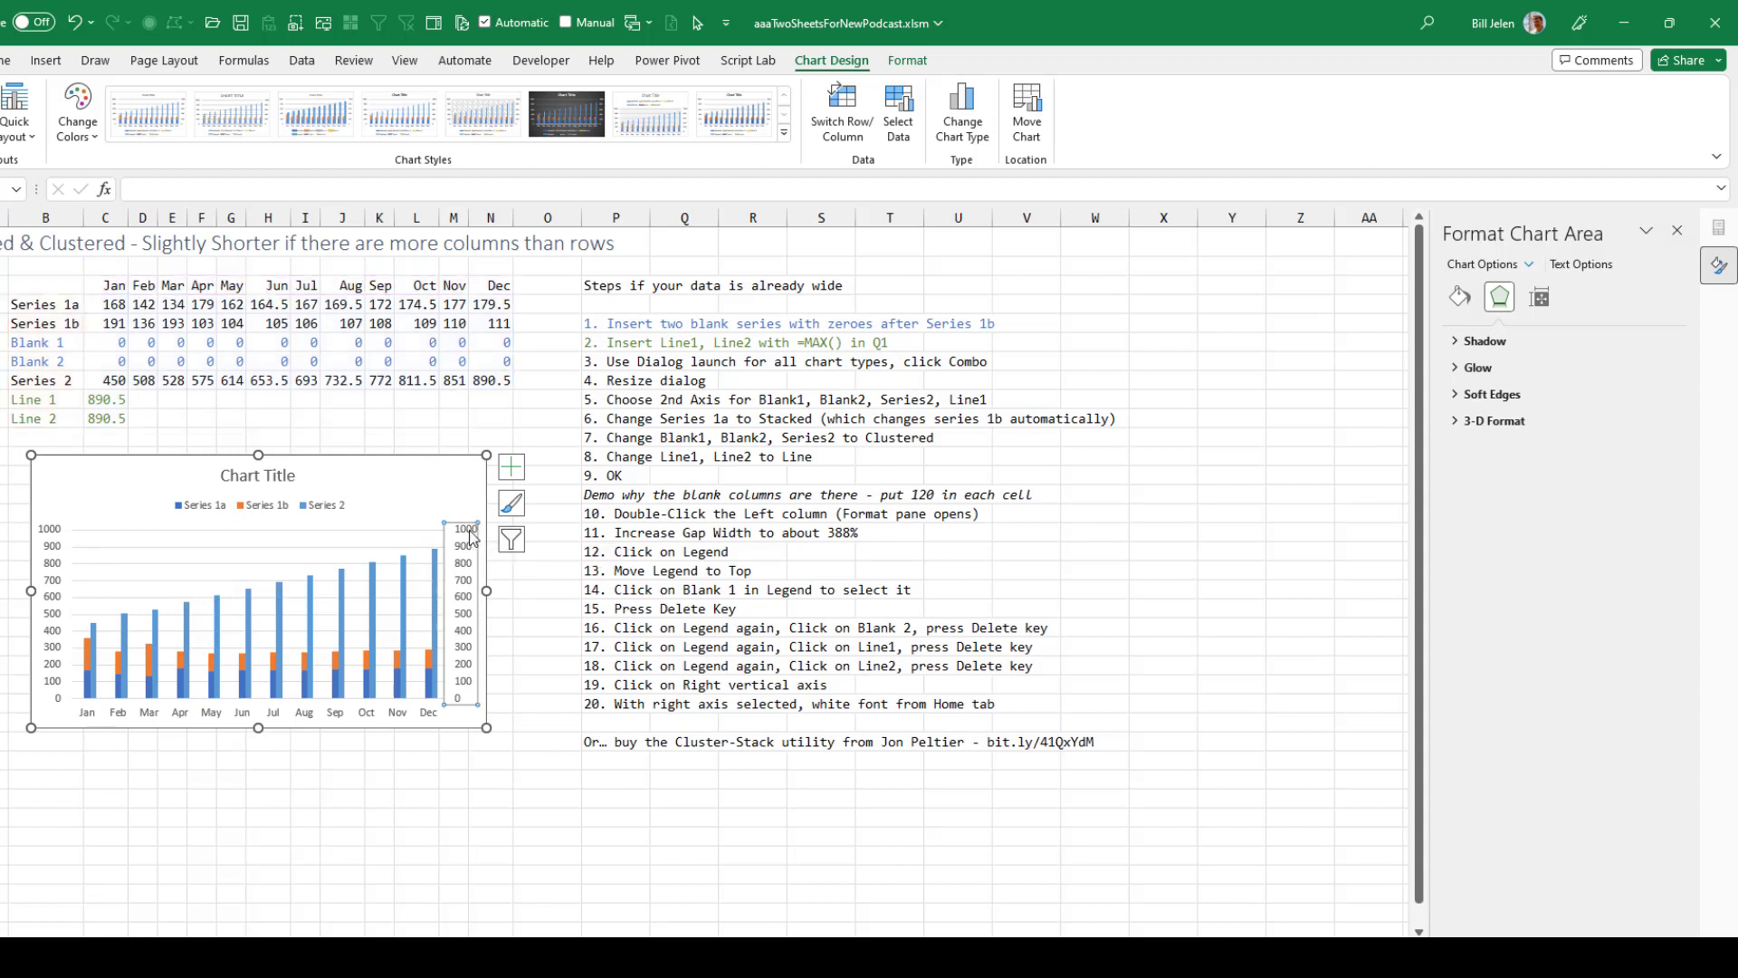
pyautogui.click(6, 63)
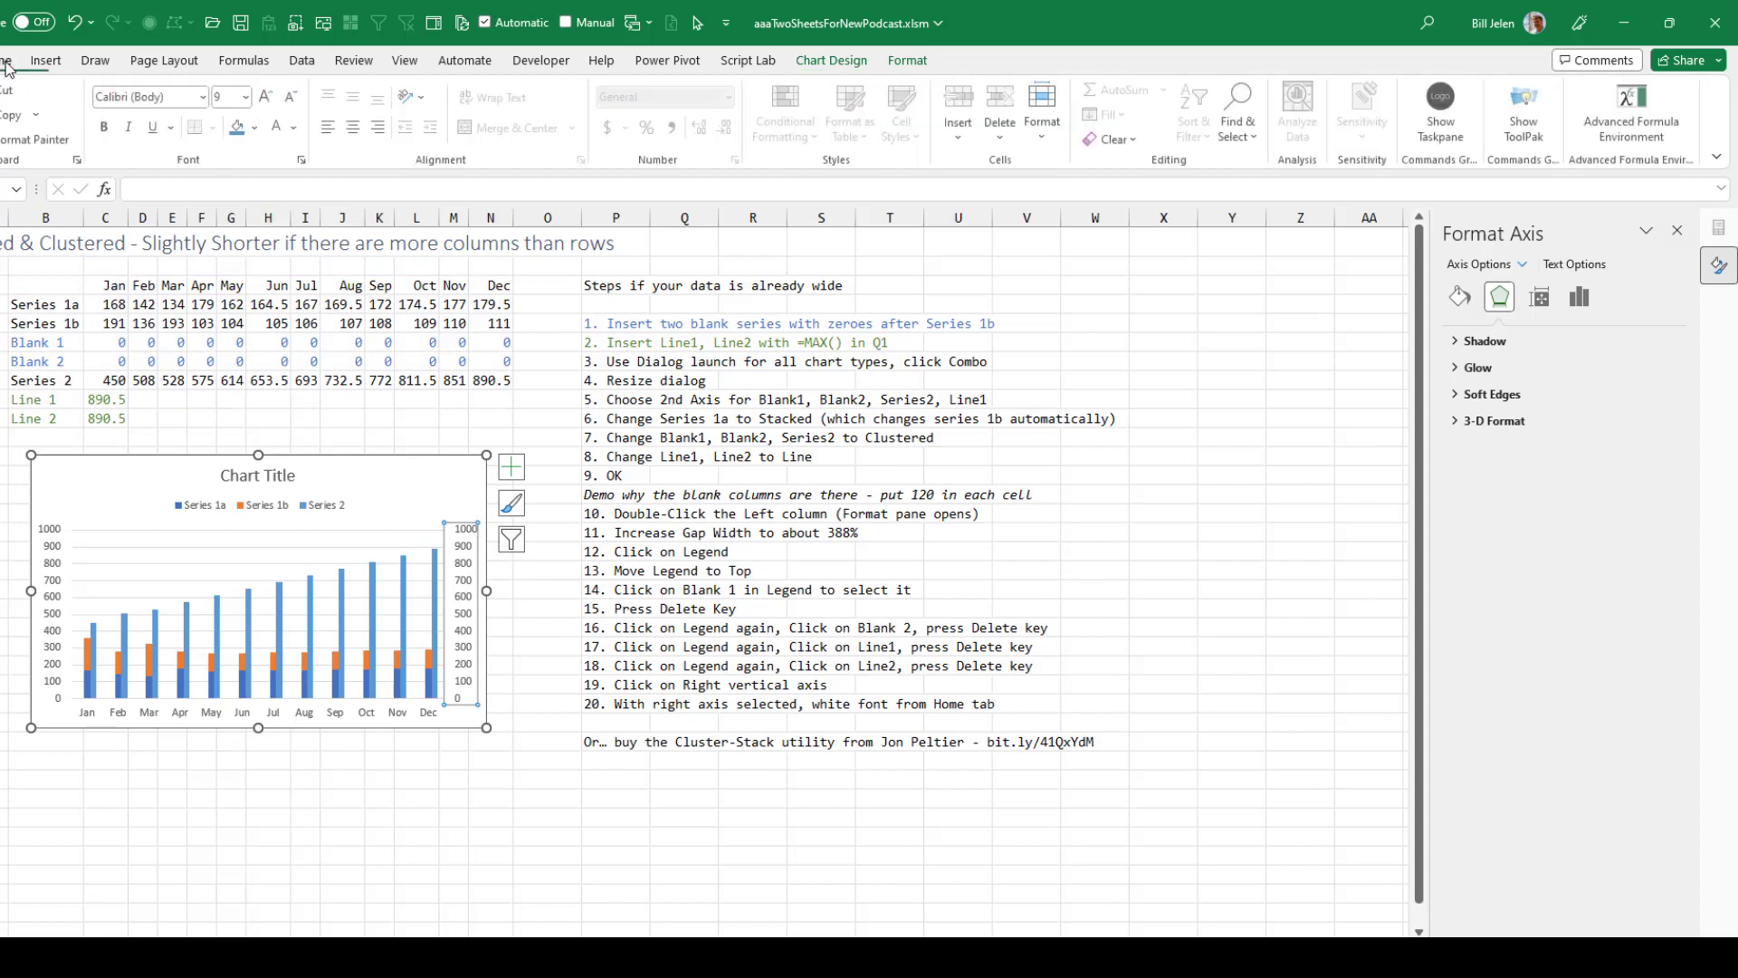
pyautogui.click(281, 131)
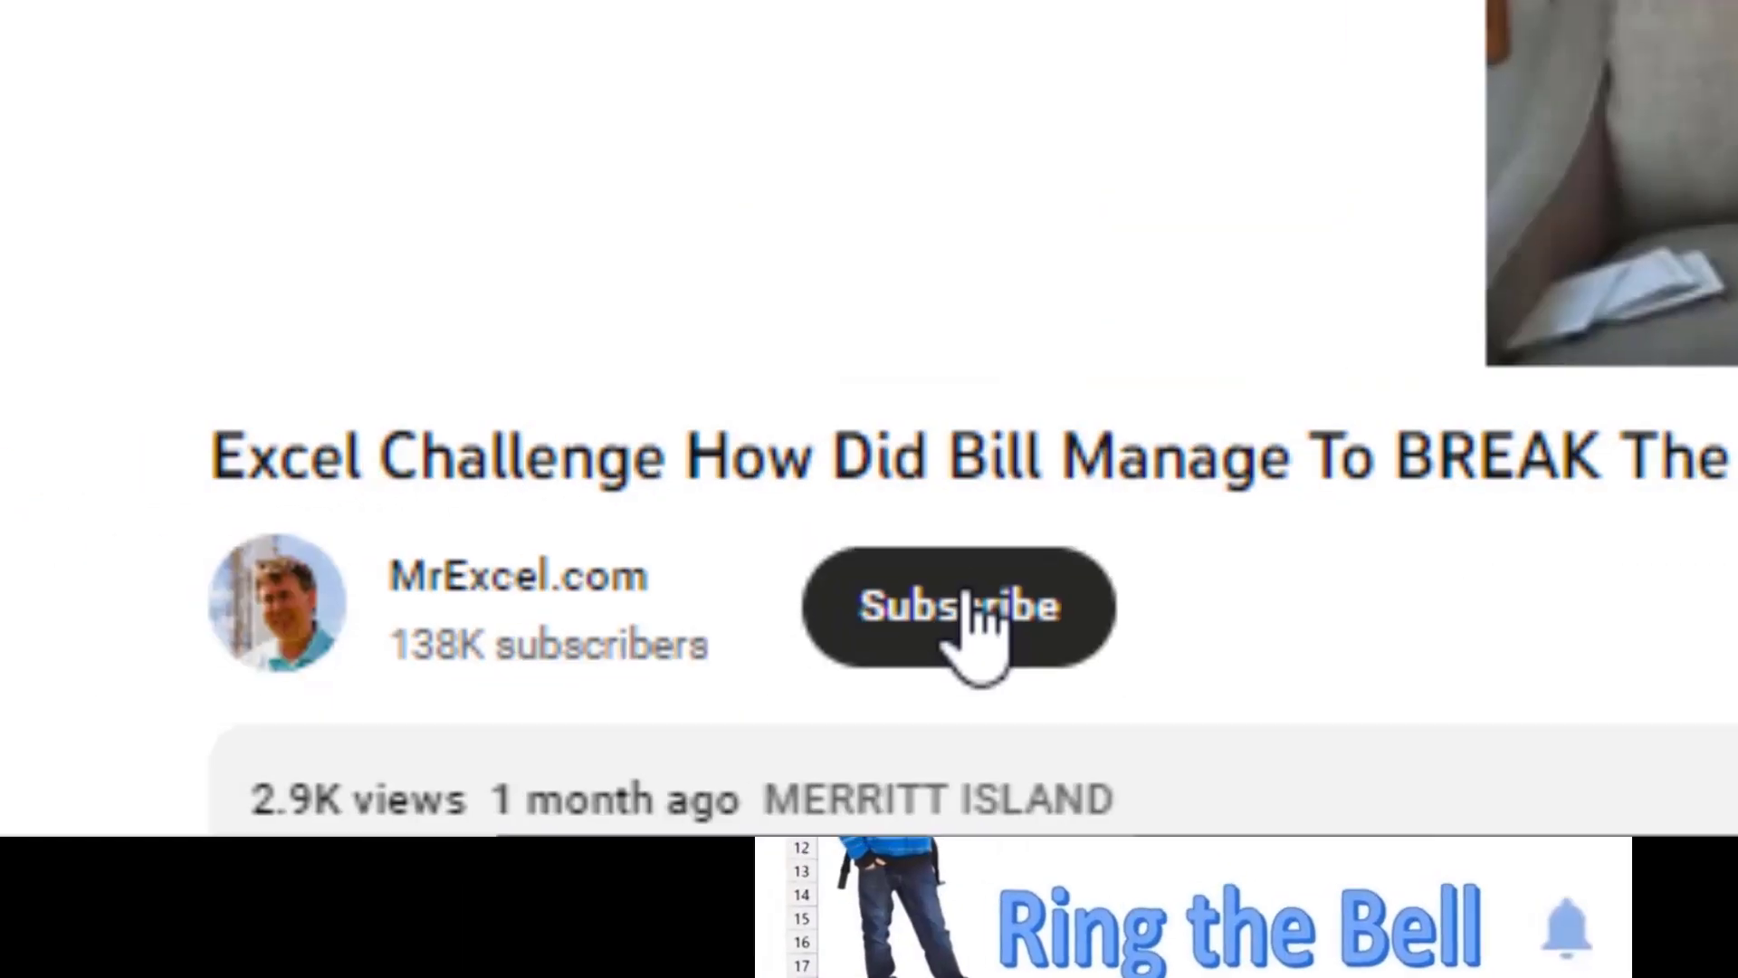
# Subscribe to the channel and bring up its bell notification choices
pyautogui.click(288, 626)
pyautogui.click(116, 636)
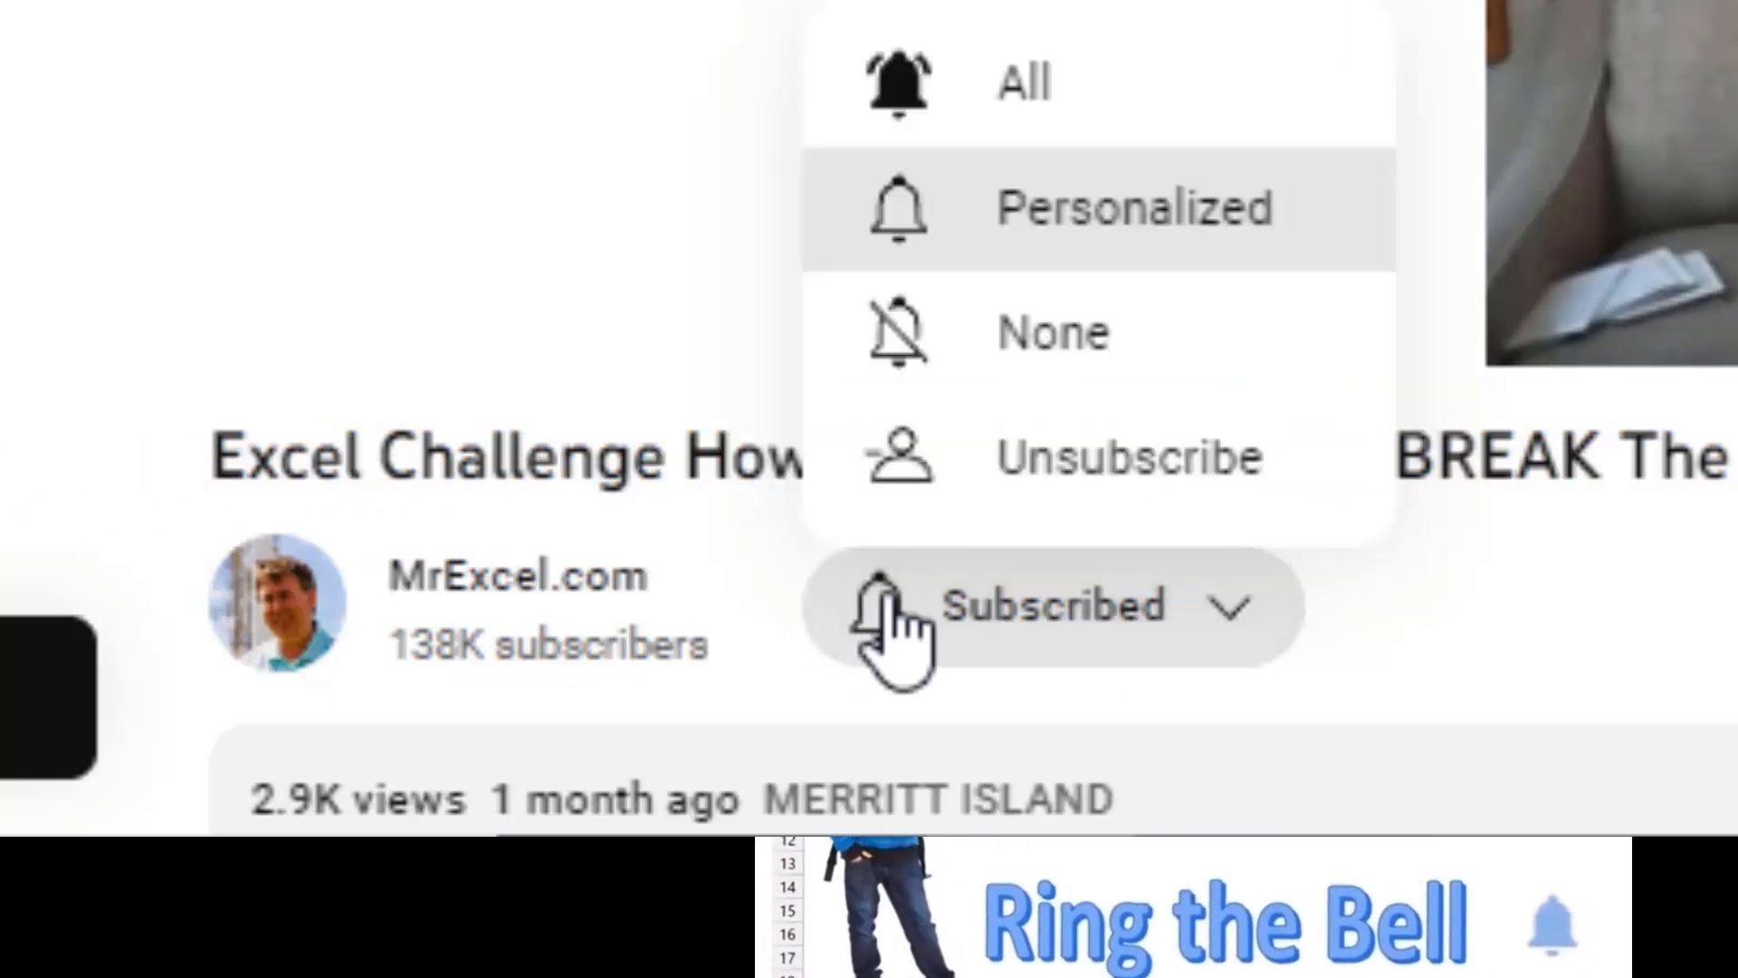